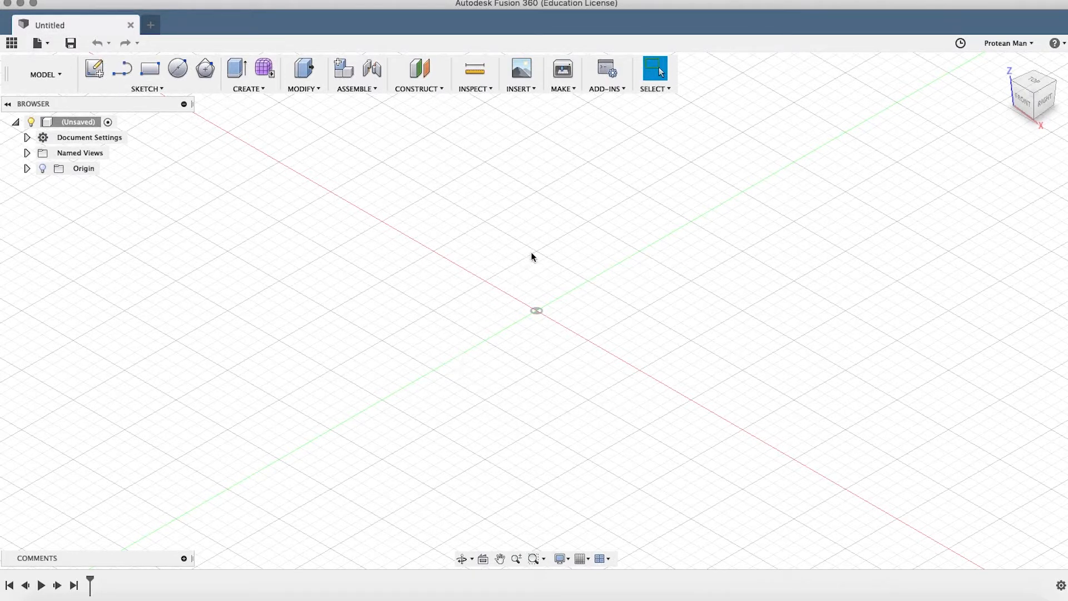
click(12, 43)
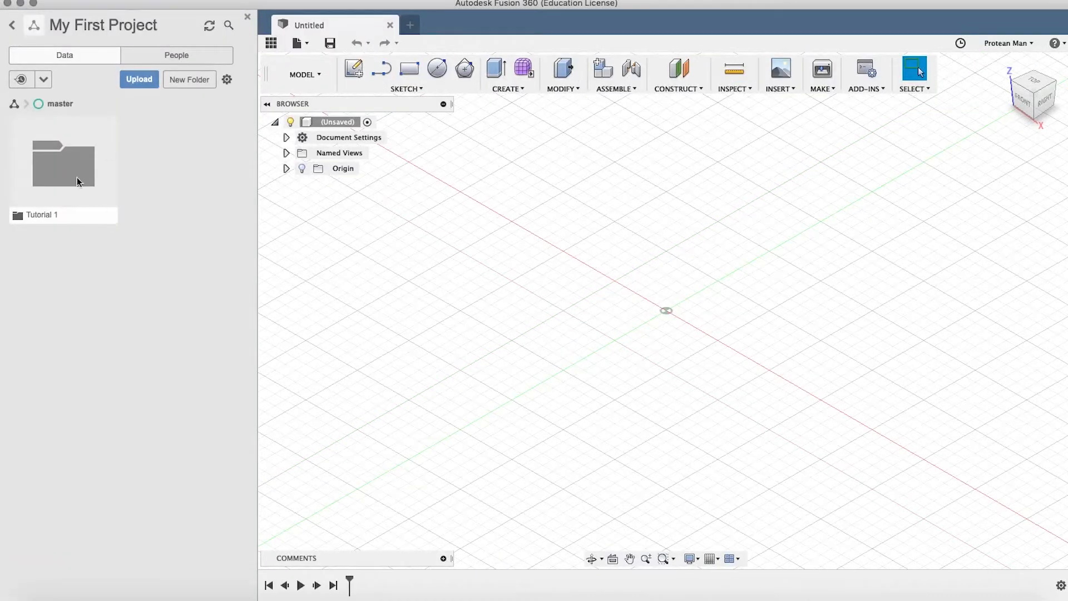
click(77, 178)
click(178, 175)
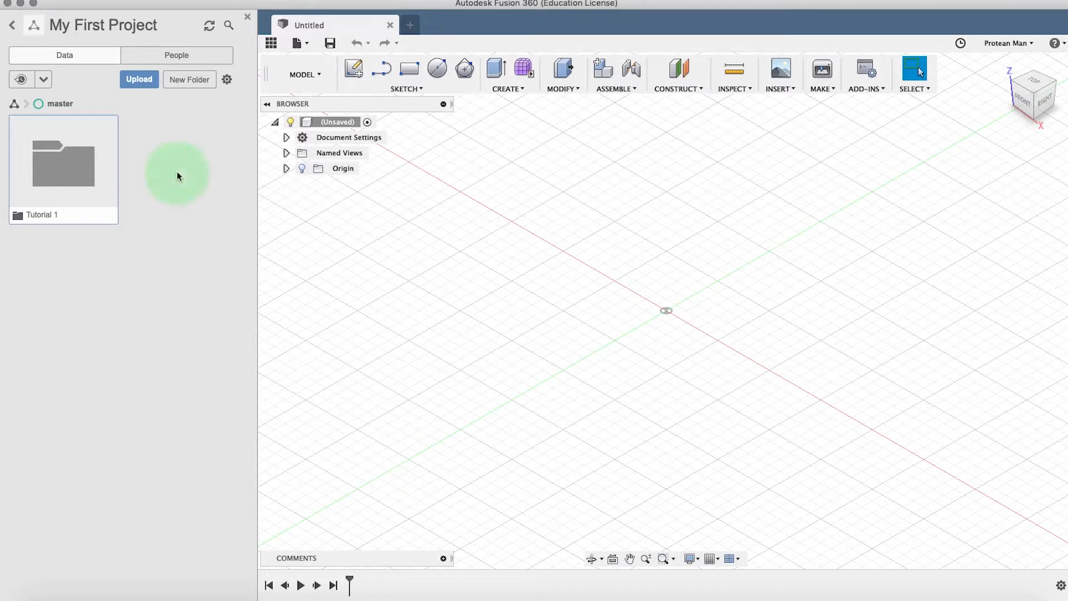
click(271, 43)
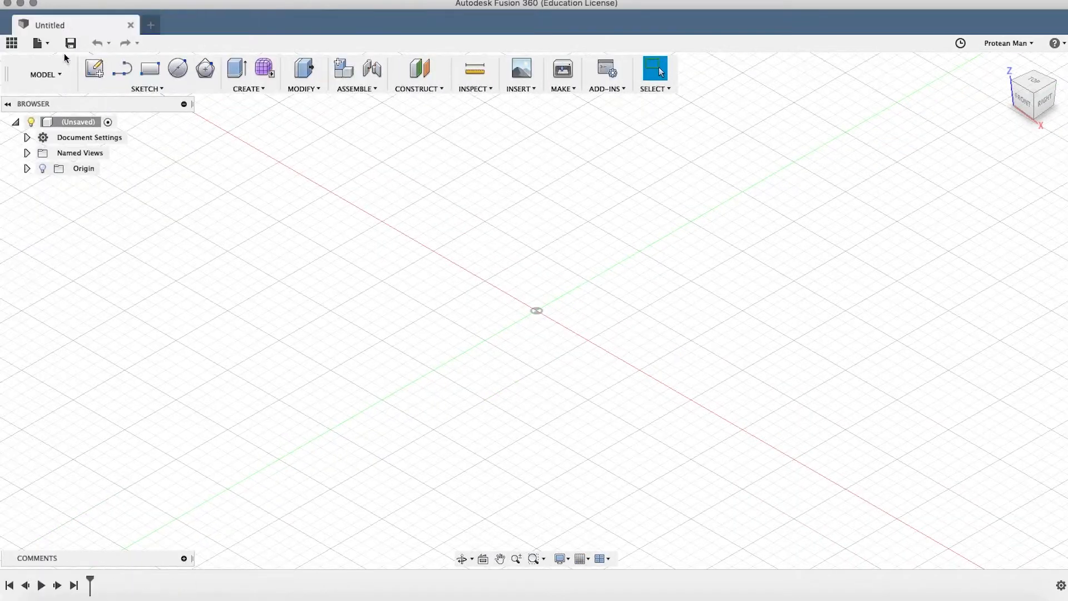
Step: Open the Cube 1 design from the Tutorial 1 folder of My First Project and close the project data view
click(11, 43)
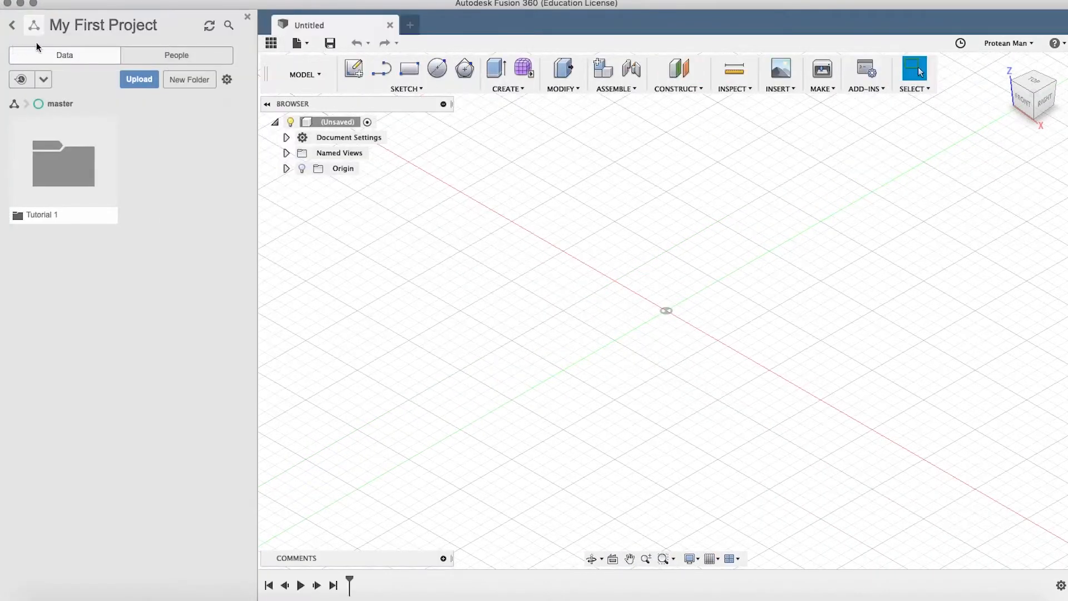
double_click(69, 178)
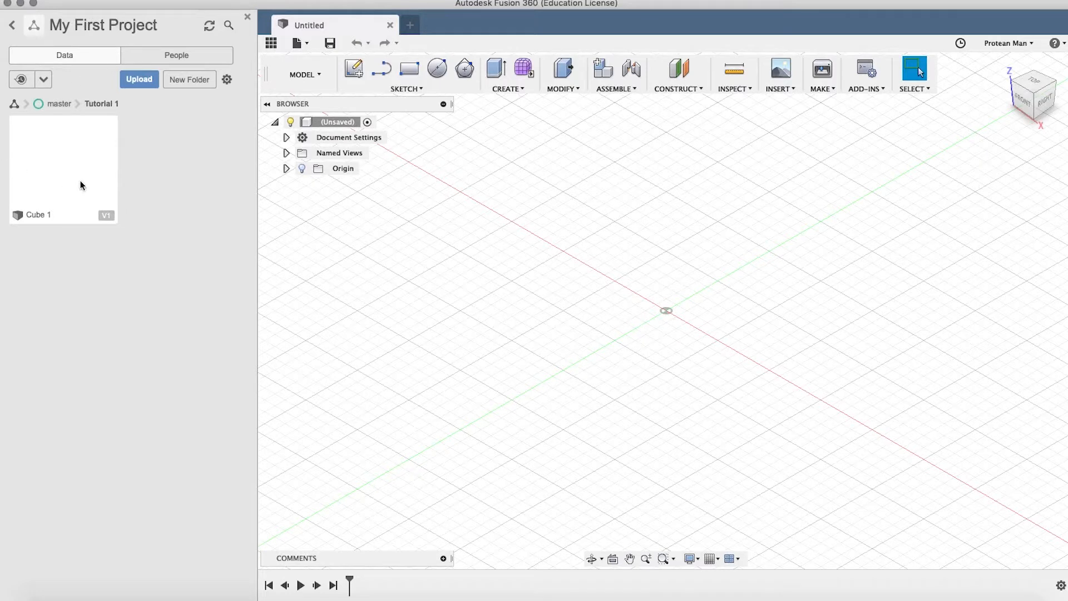
click(58, 105)
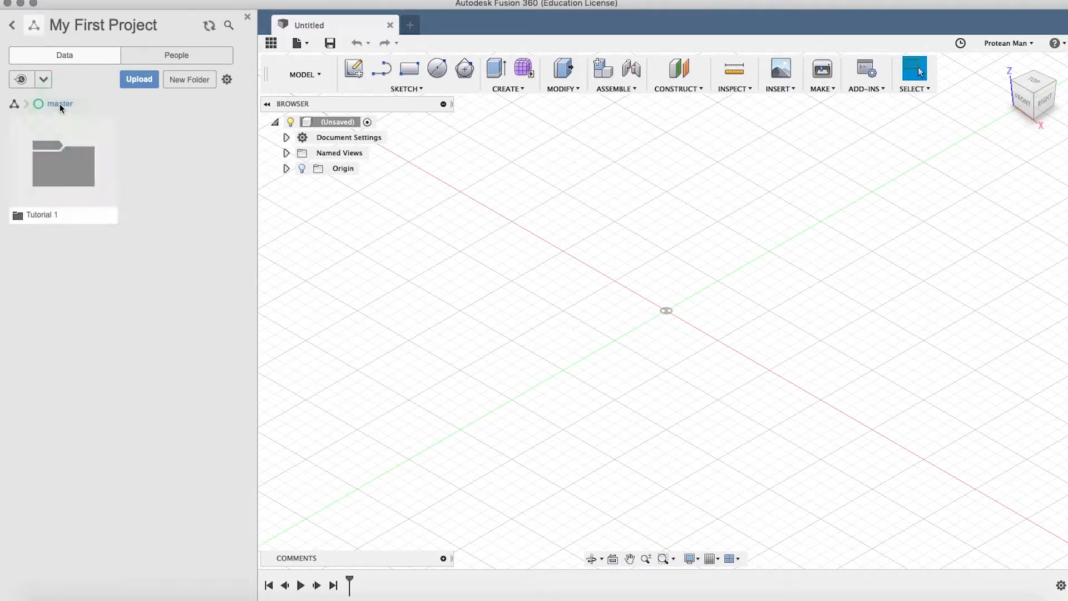
double_click(73, 156)
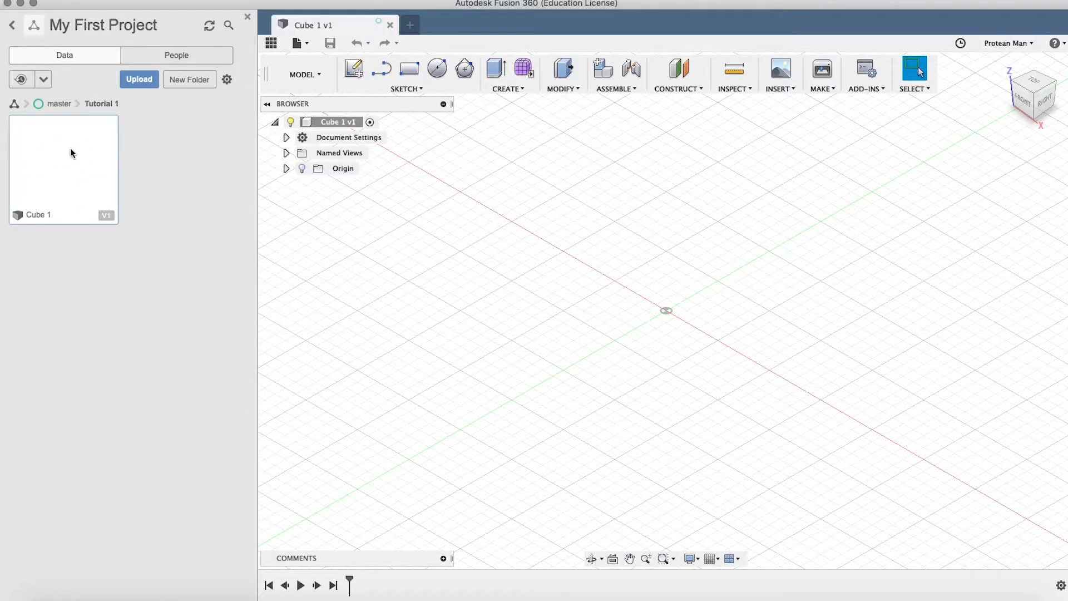
click(247, 17)
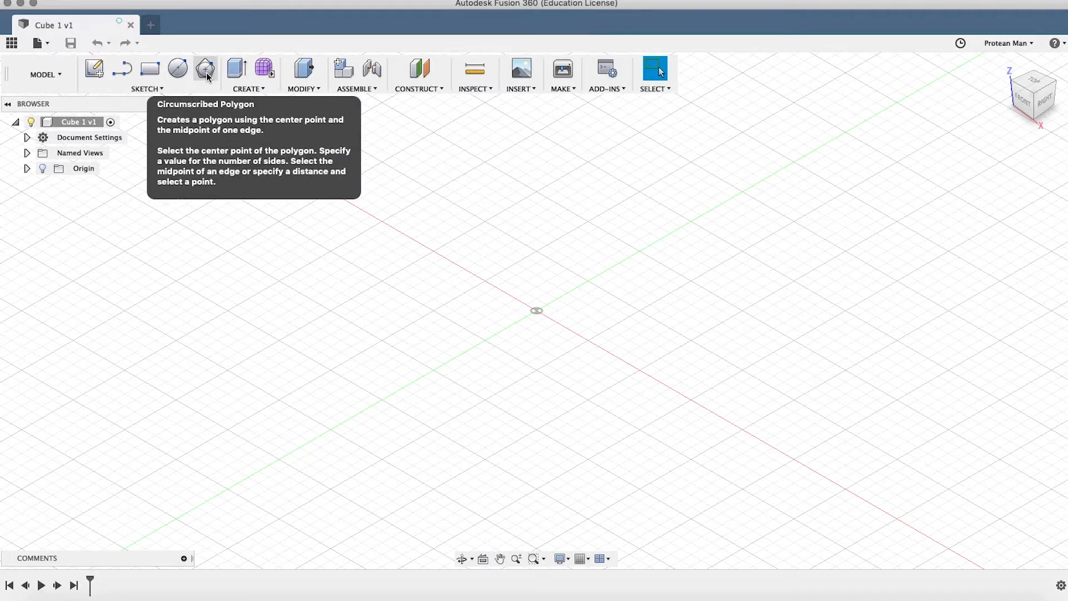
click(57, 77)
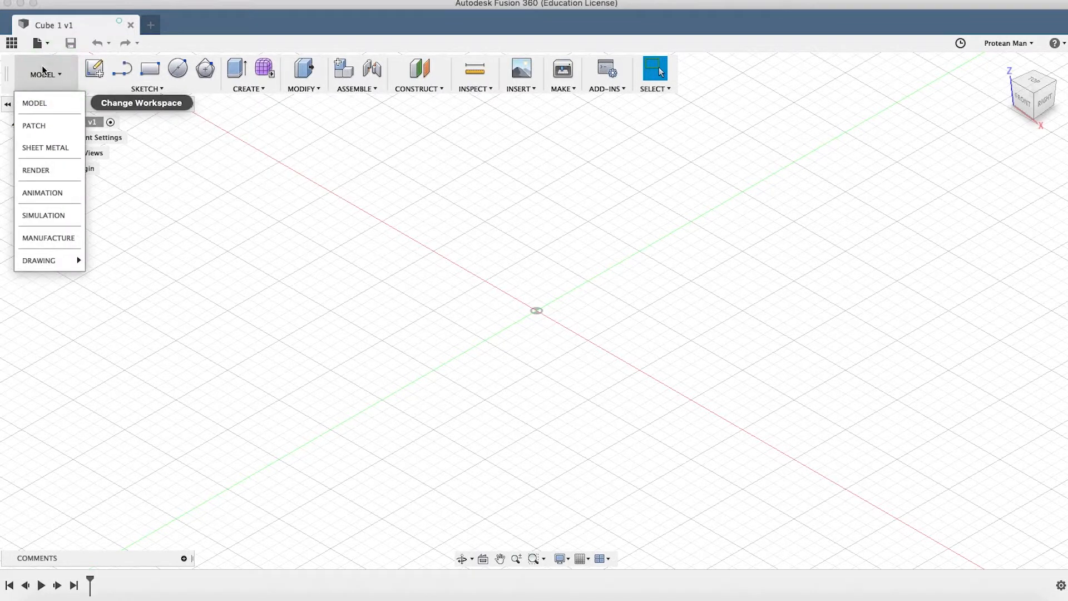
click(53, 74)
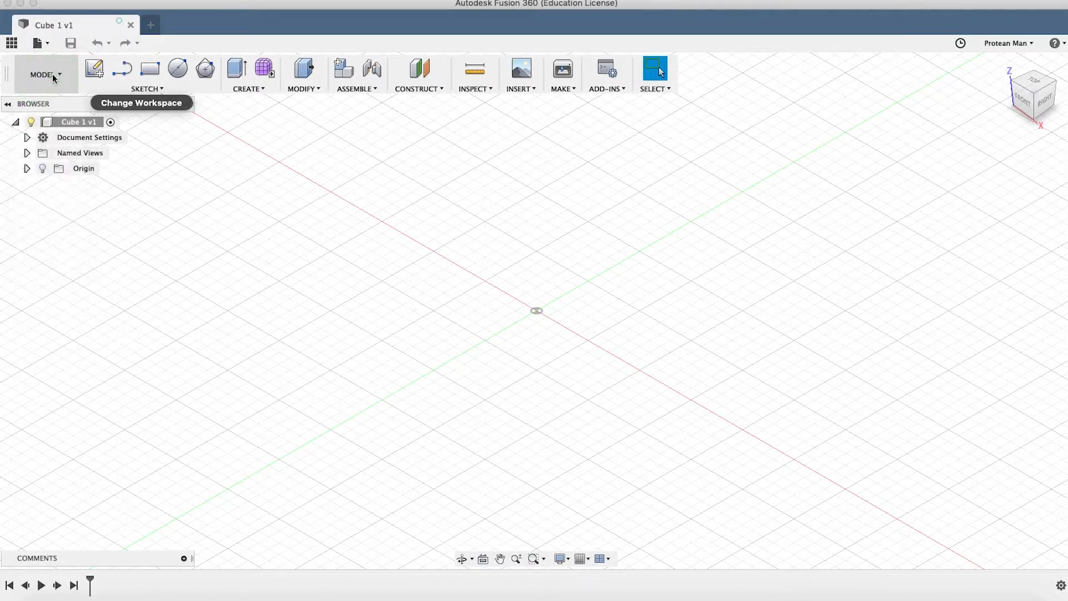
click(58, 76)
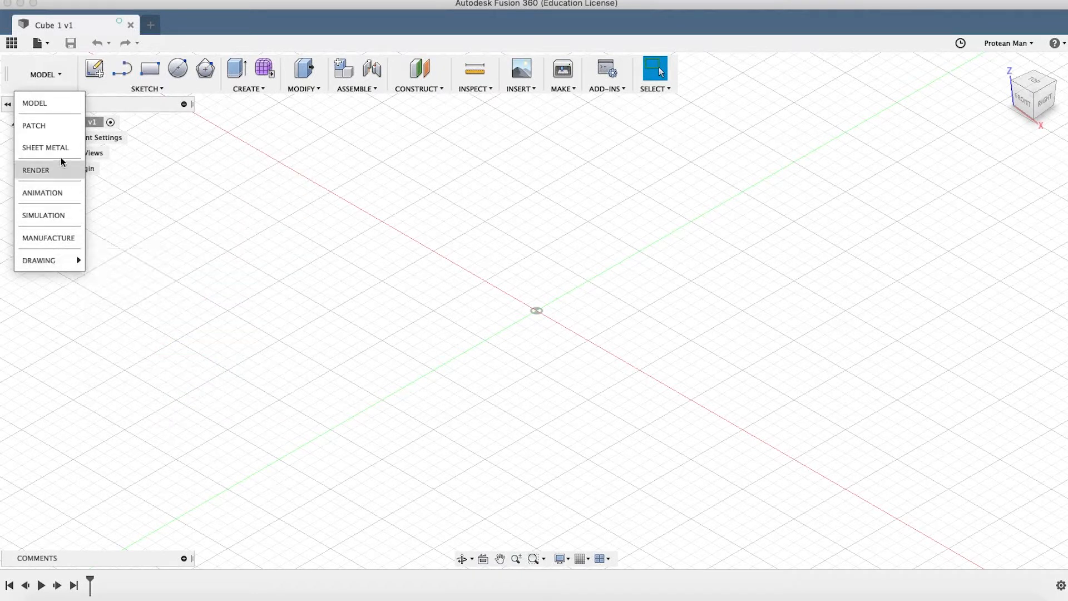
click(34, 101)
click(56, 78)
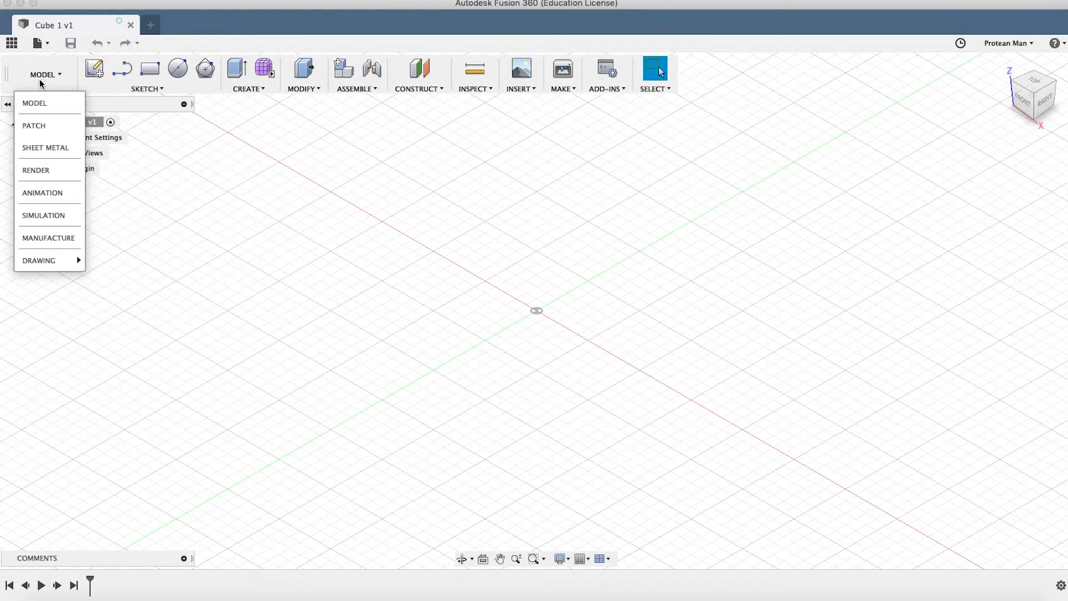
click(353, 163)
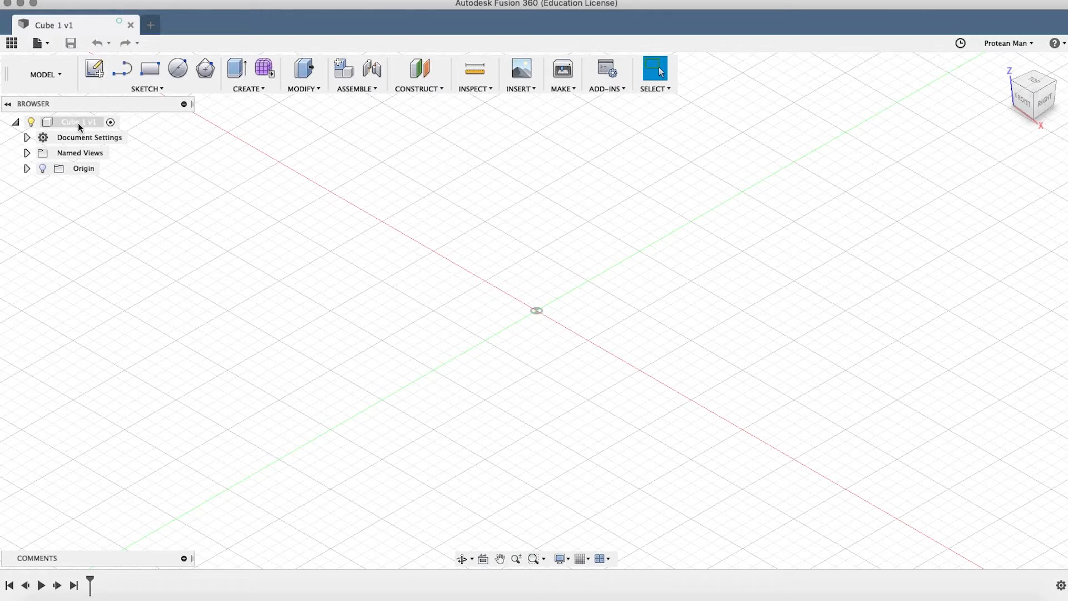
right_click(61, 122)
click(376, 330)
click(45, 74)
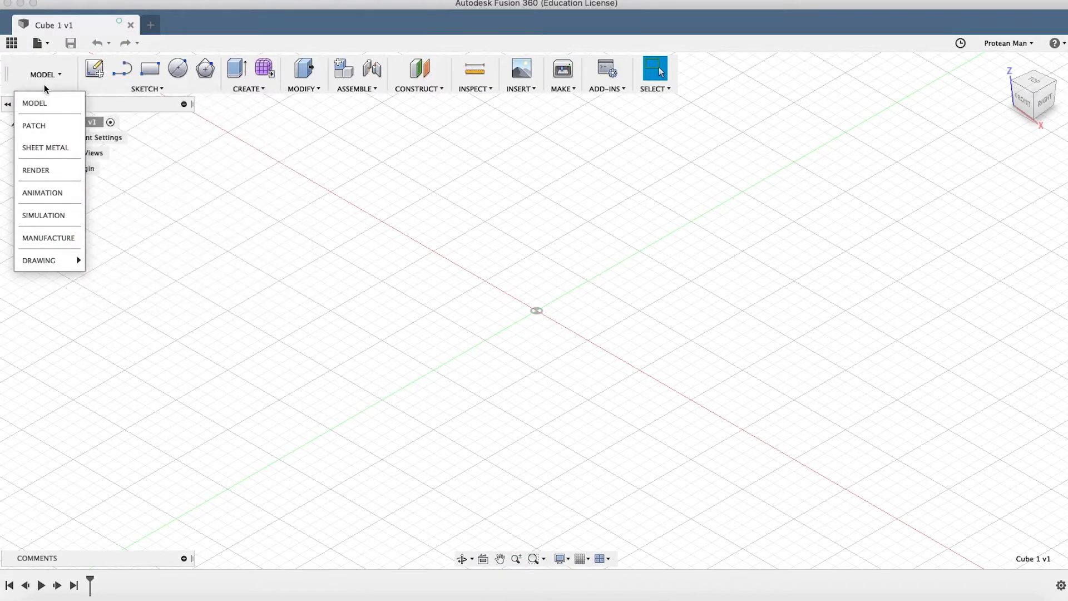
click(351, 181)
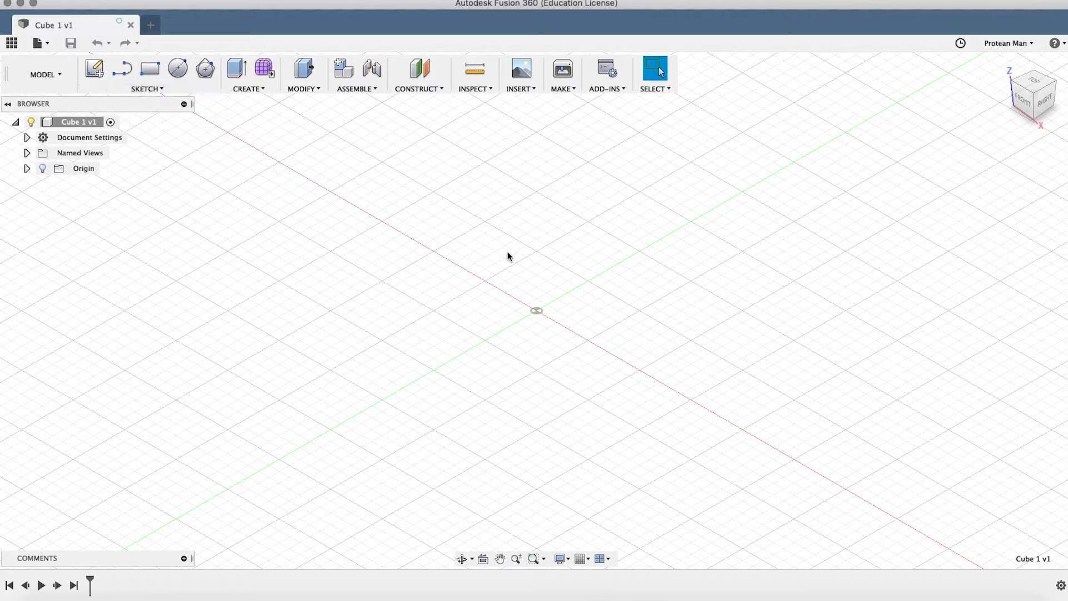
click(158, 88)
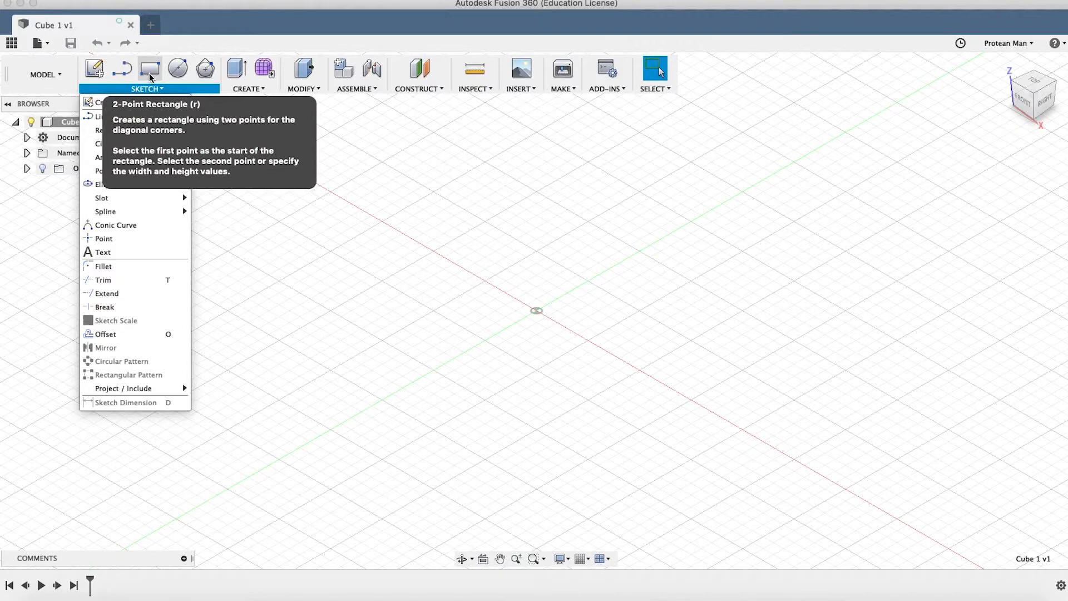
mouse_move(143, 132)
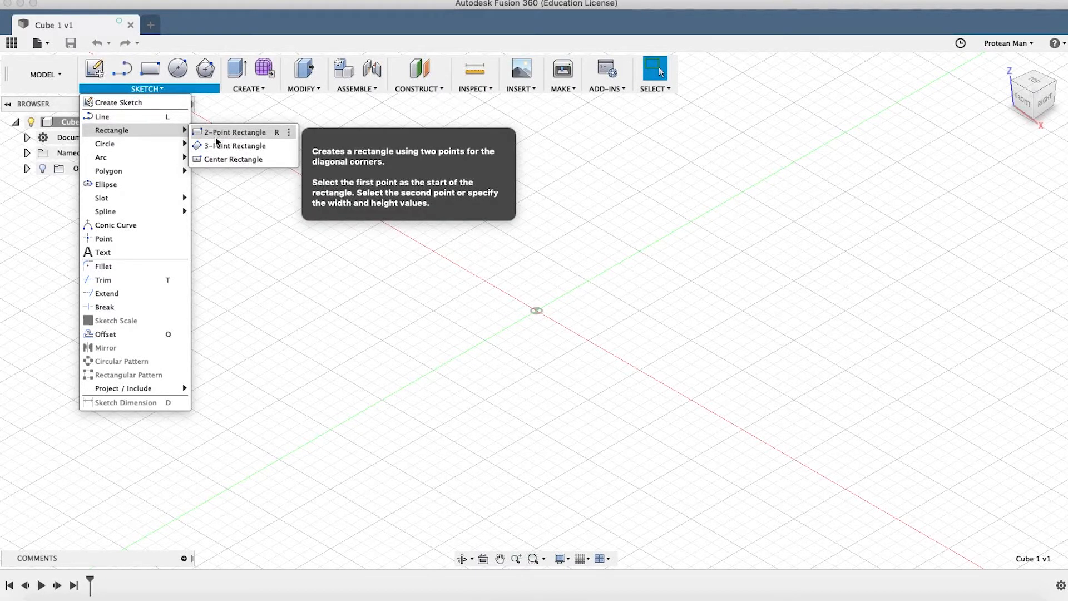
click(267, 119)
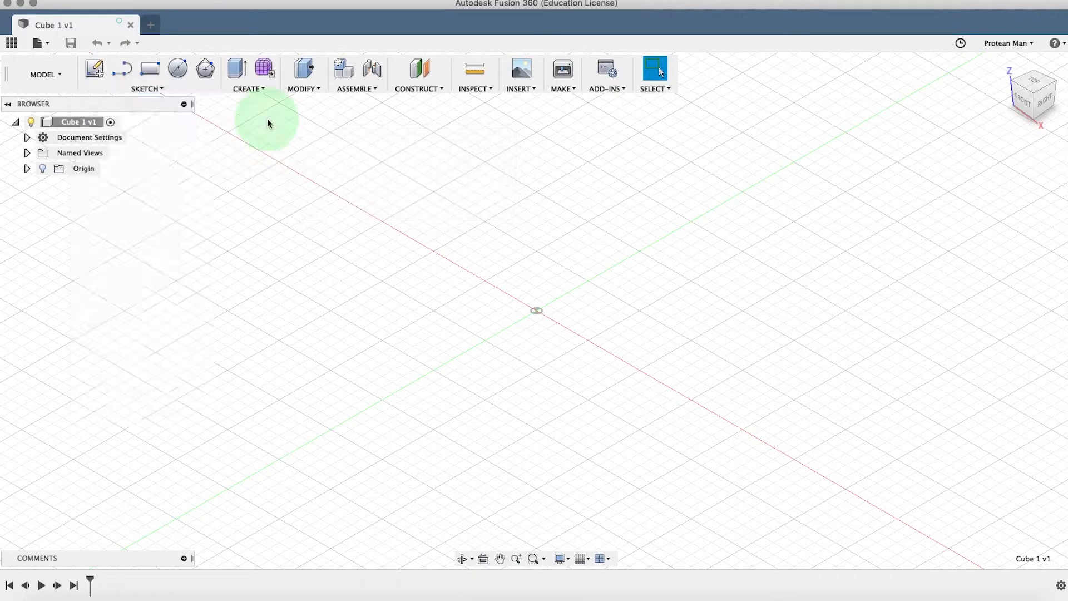
click(150, 69)
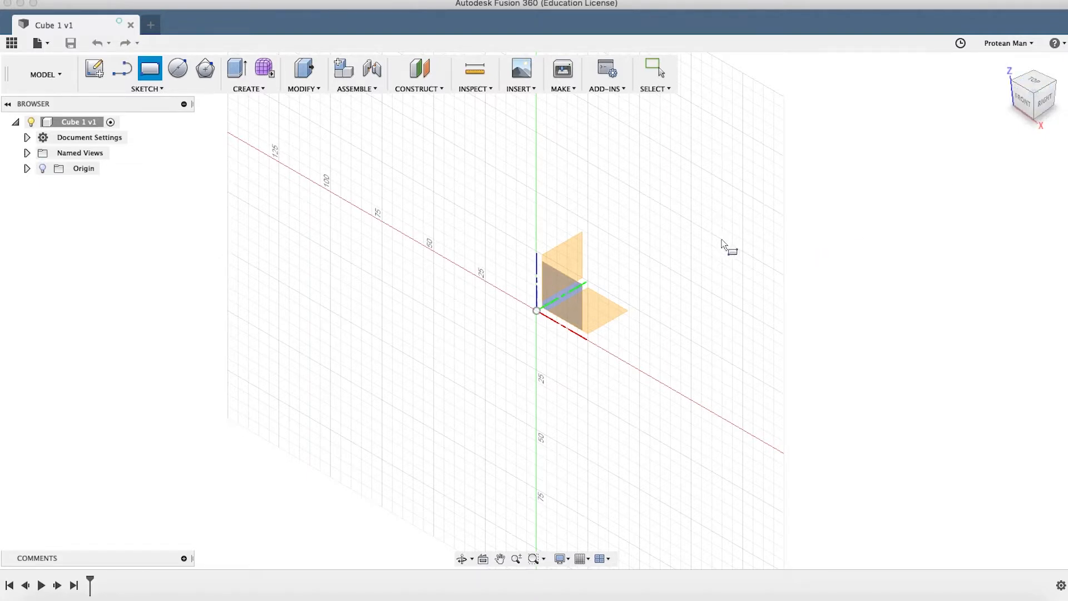
key(Escape)
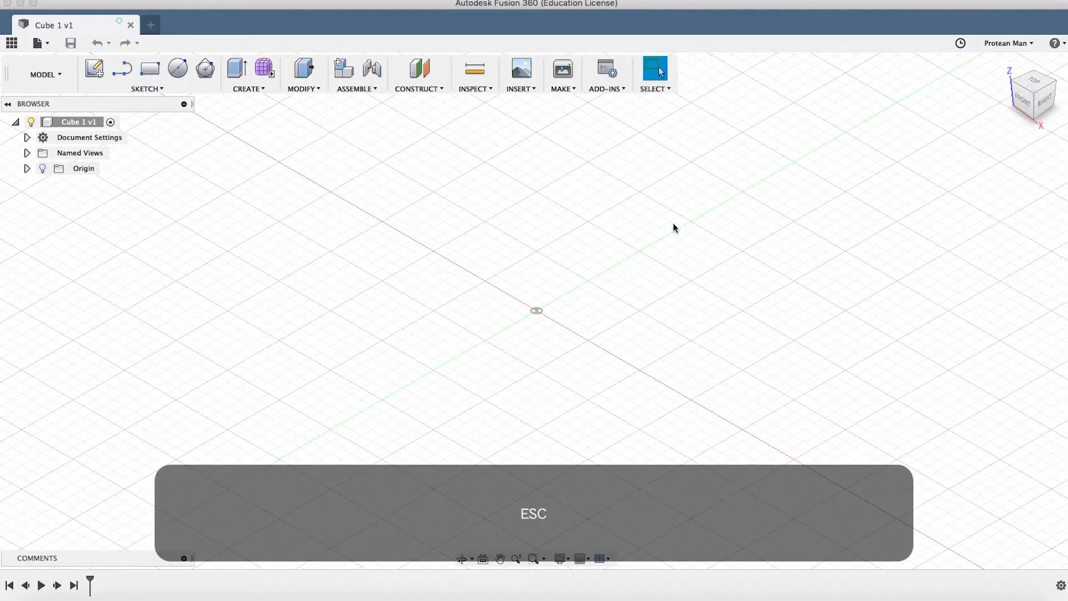
mouse_move(673, 222)
shift+middle_down()
mouse_move(620, 219)
mouse_move(674, 181)
mouse_move(672, 229)
shift+middle_up()
mouse_move(1035, 95)
mouse_down()
mouse_move(1011, 99)
mouse_move(1002, 71)
mouse_move(1026, 98)
mouse_move(958, 106)
mouse_move(1002, 72)
mouse_move(1060, 92)
mouse_move(1036, 90)
mouse_move(1037, 106)
mouse_up()
shift+middle_drag(992, 198, 876, 218)
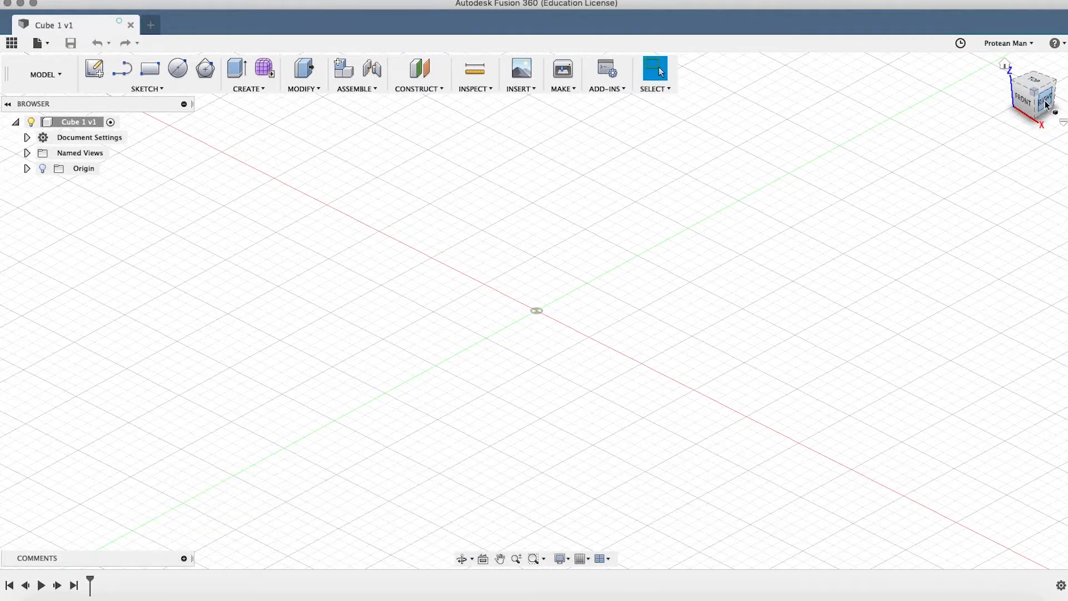
Step: Start a two-point rectangle sketch on the horizontal XY plane, viewed straight from the top
click(149, 68)
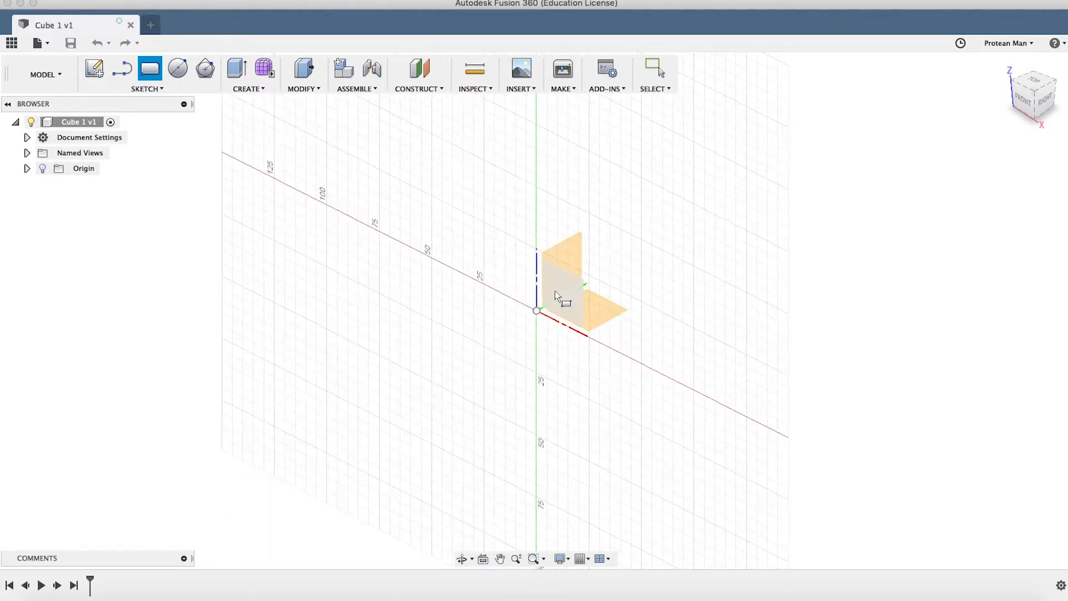
click(603, 310)
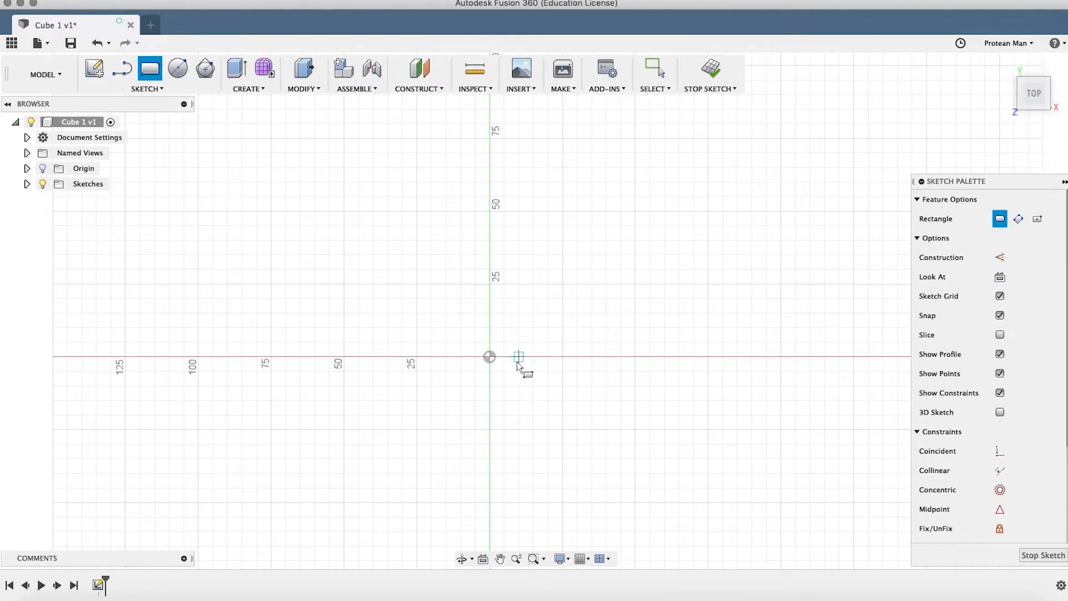
middle_drag(462, 310, 500, 233)
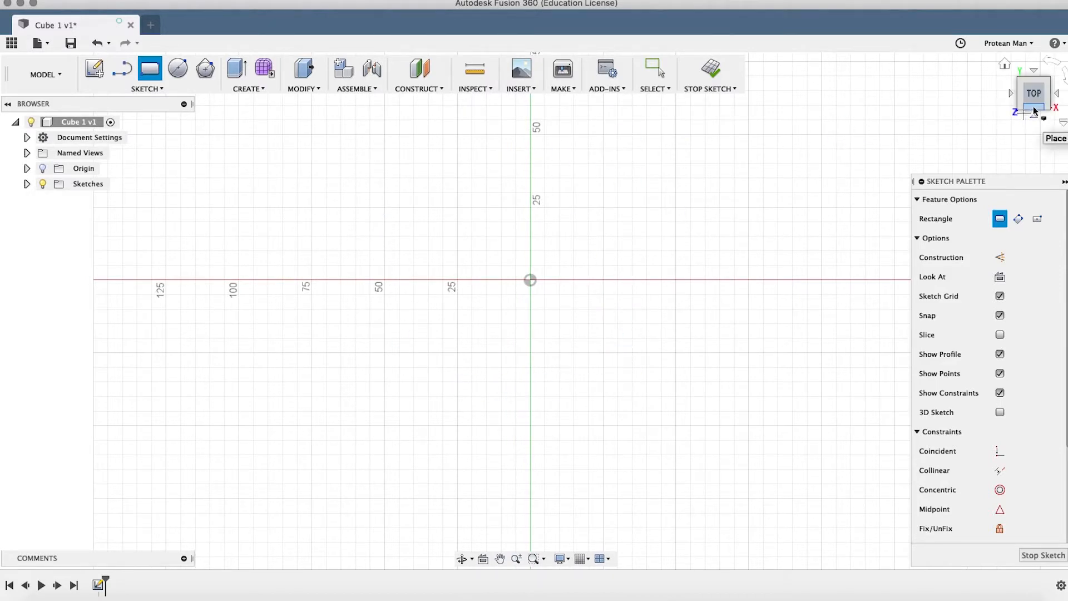
mouse_move(1035, 110)
mouse_down()
mouse_move(1030, 72)
mouse_move(962, 55)
mouse_up()
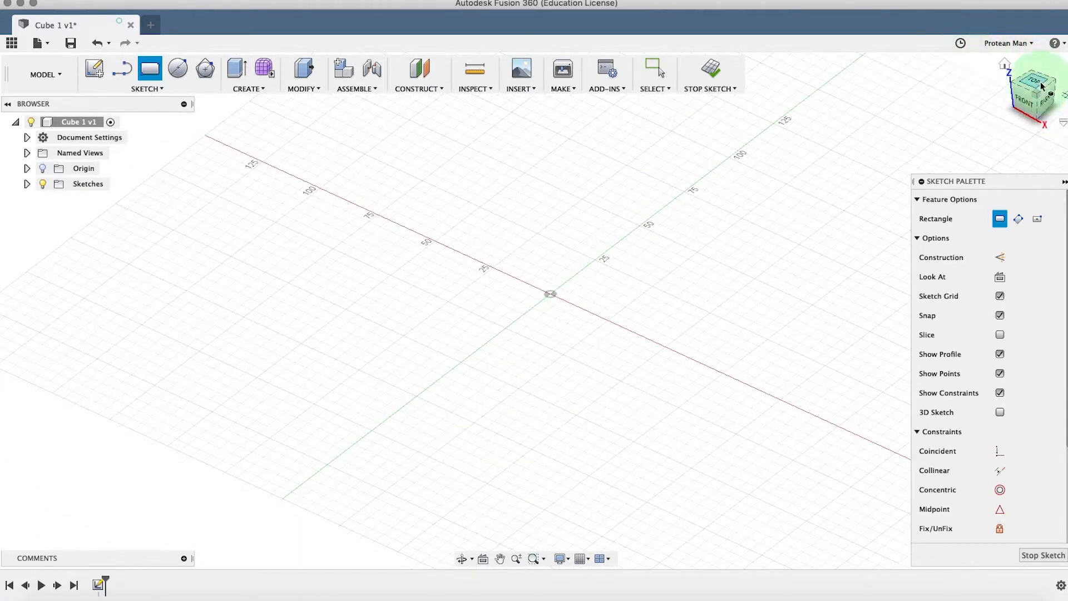
click(1042, 86)
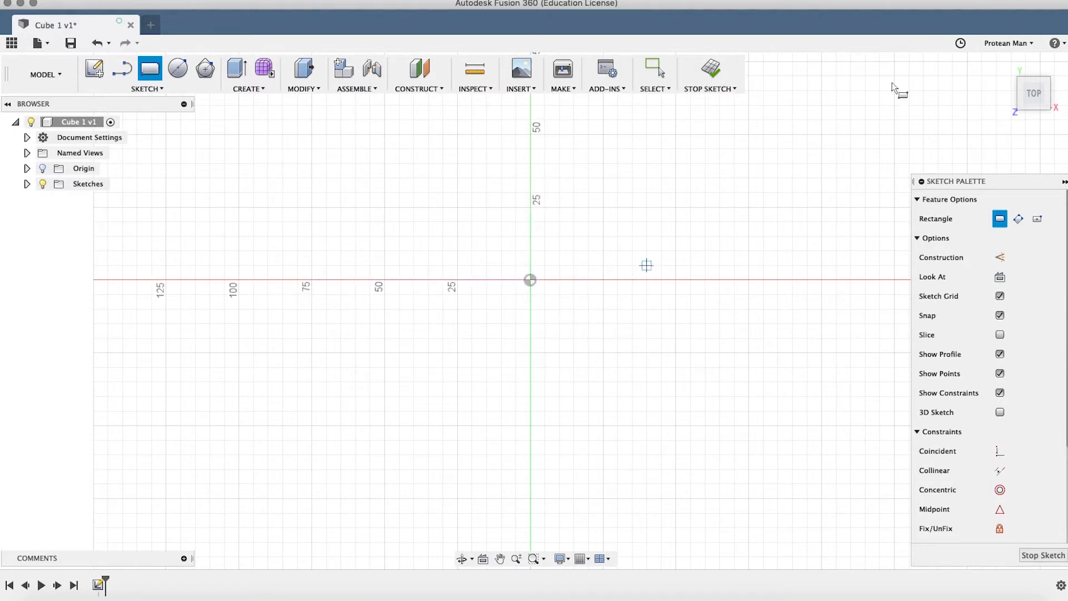
Step: Place the rectangle's first corner 25 mm left of and 25 mm above the origin, and set both its width and height to 50 mm
mouse_move(1058, 105)
scroll(530, 281, up, 5)
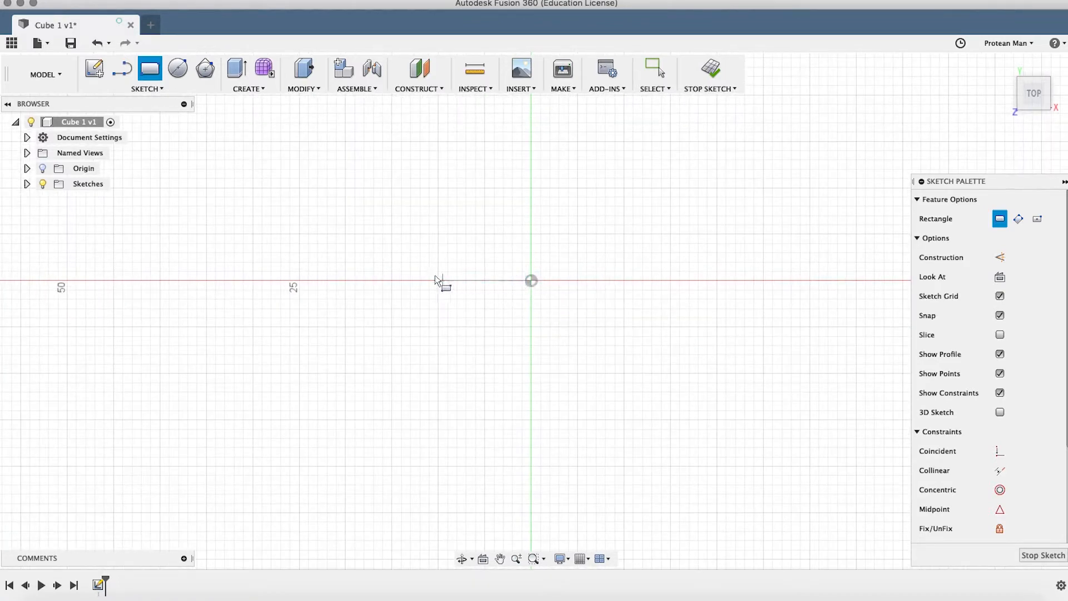
scroll(529, 284, down, 5)
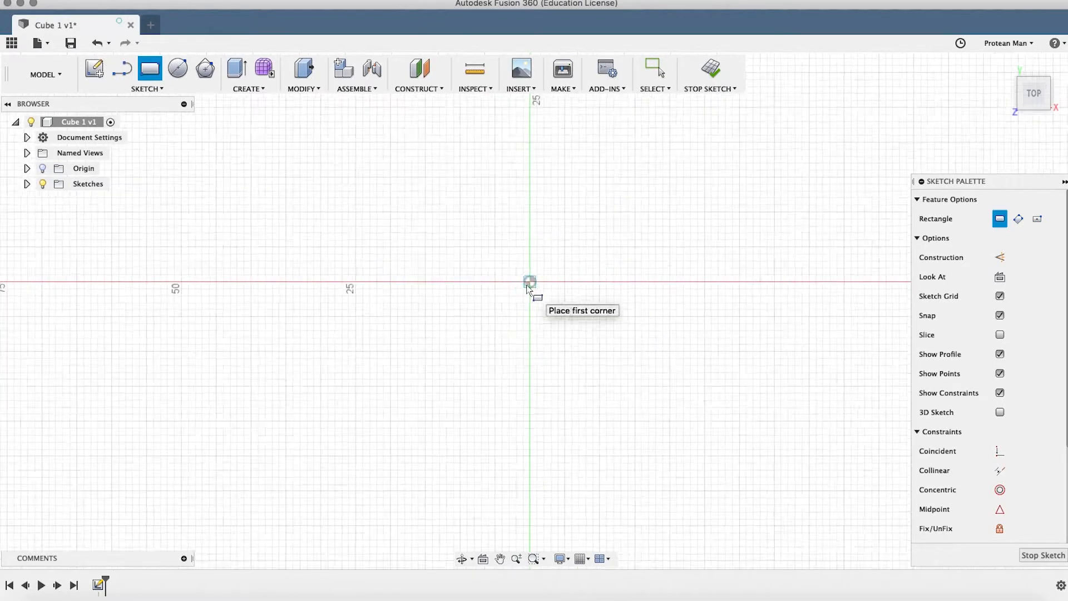
scroll(527, 285, up, 2)
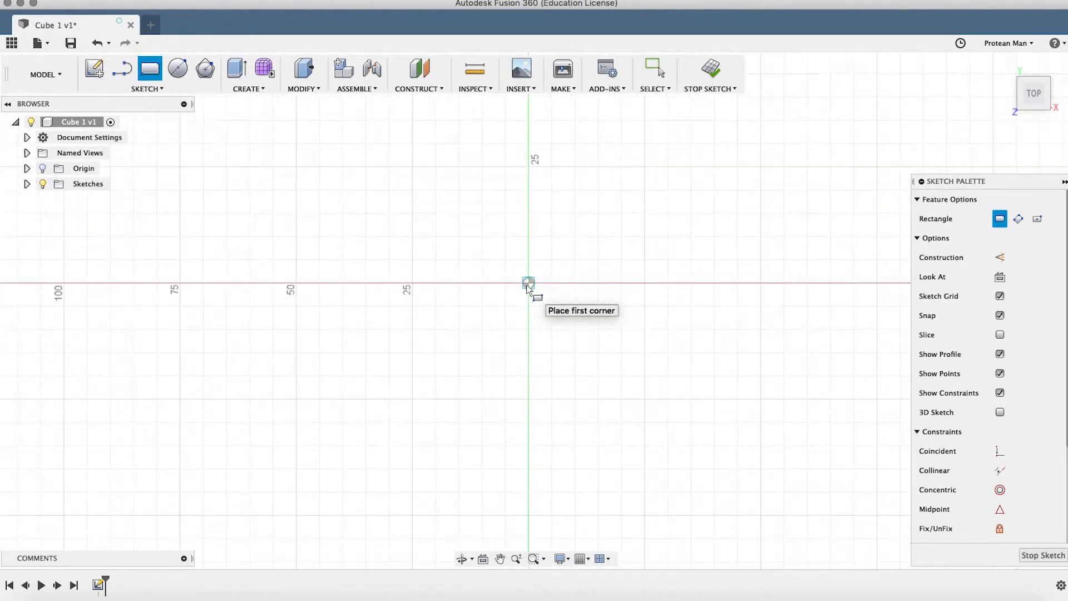
click(528, 284)
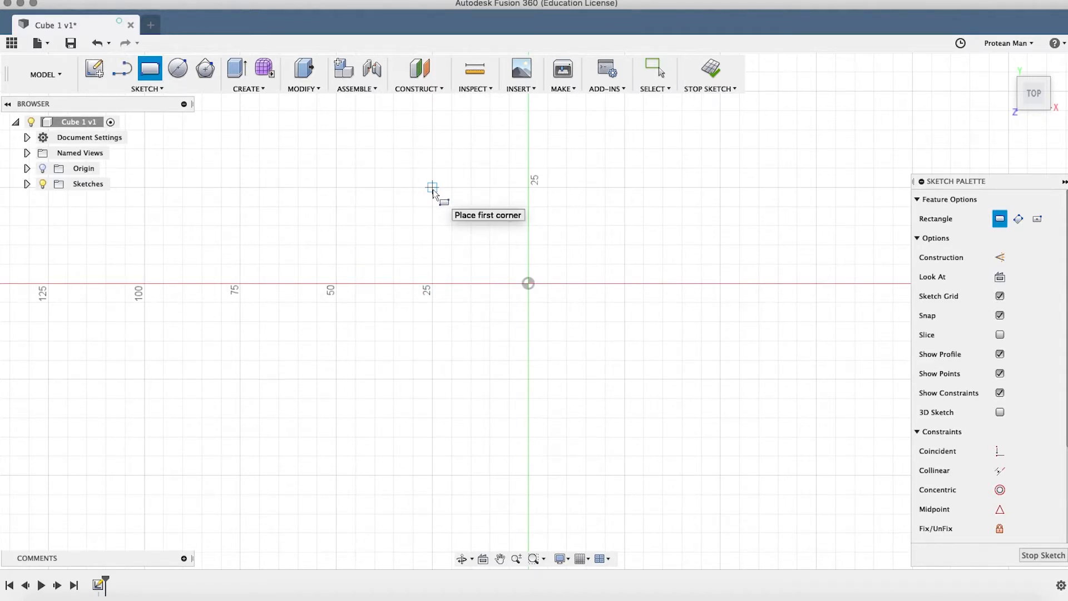
click(432, 188)
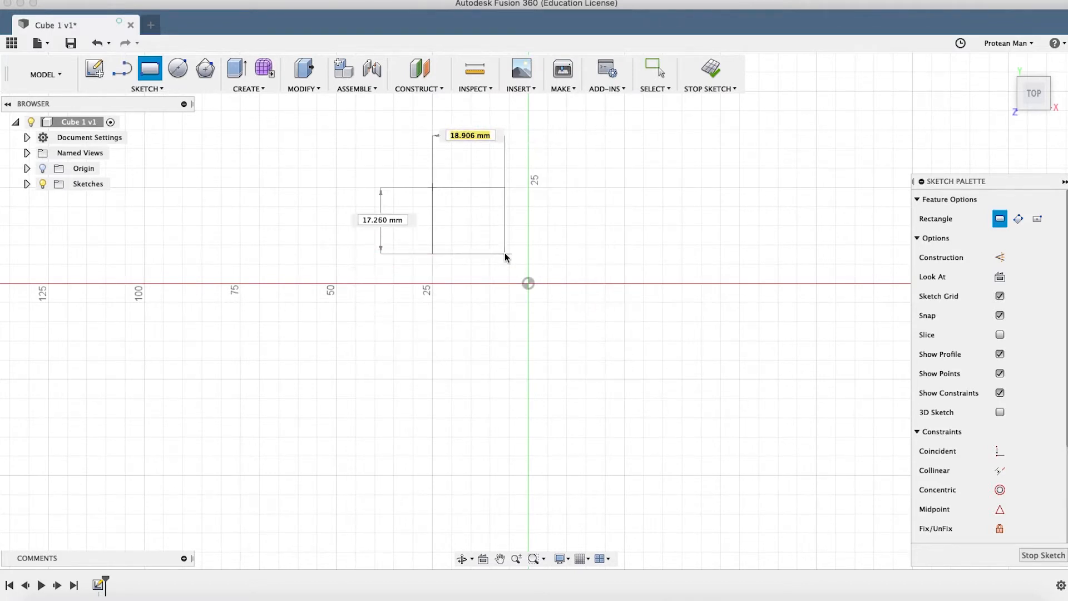
text(50)
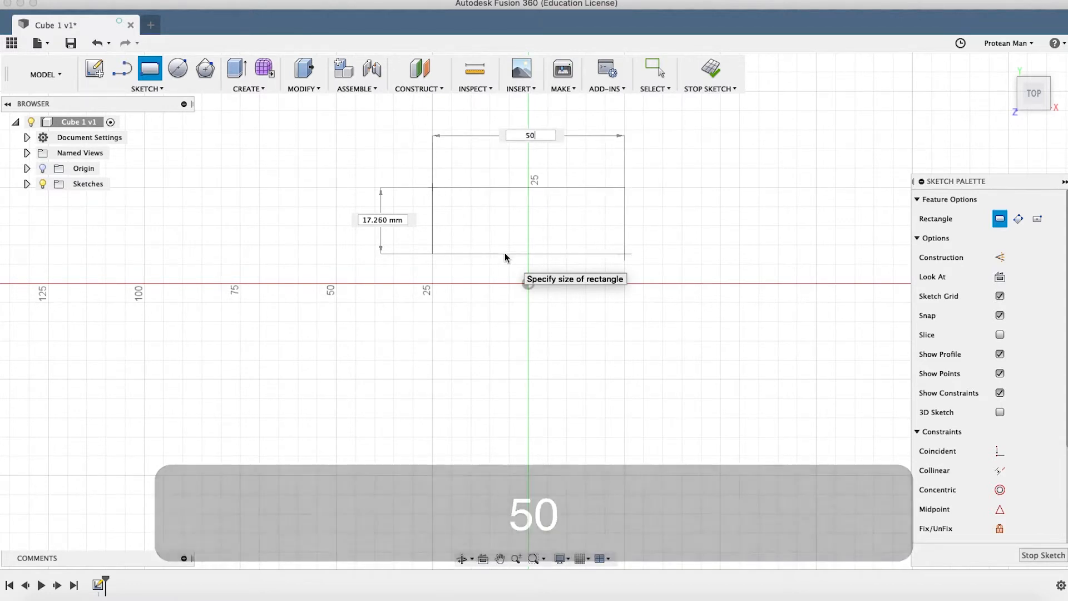
key(Tab)
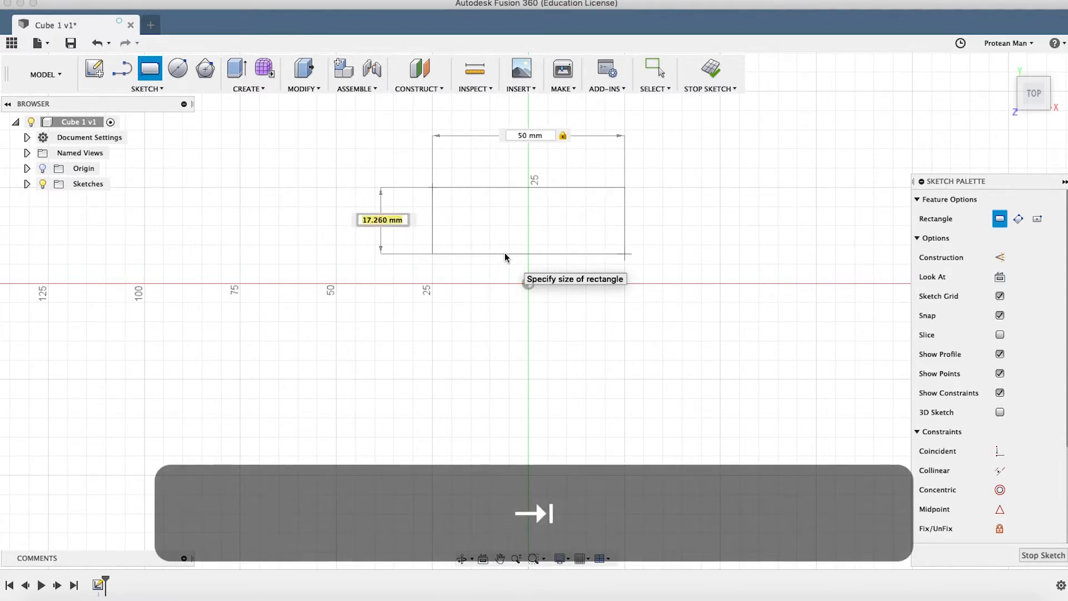
text(50)
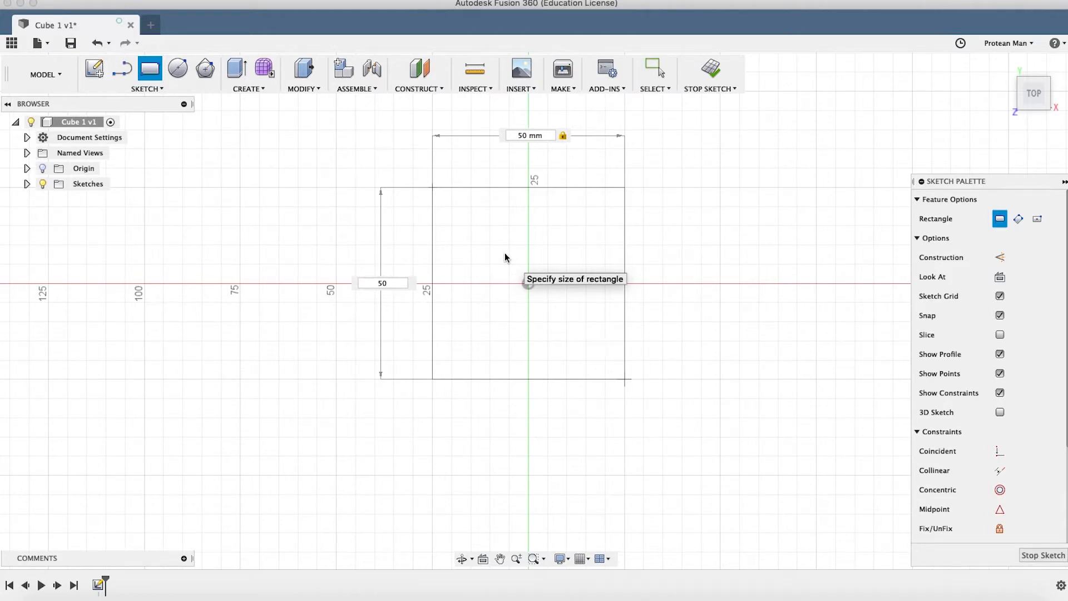
key(Tab)
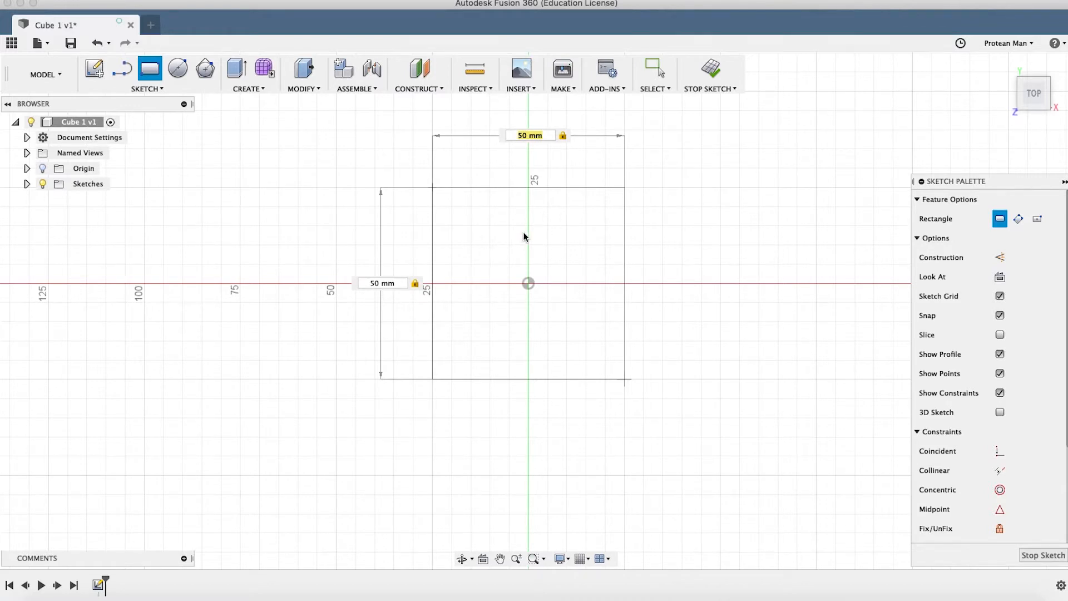
Step: Try a 40 mm width and 30 mm height for the rectangle, followed by a 10 mm width
text(40)
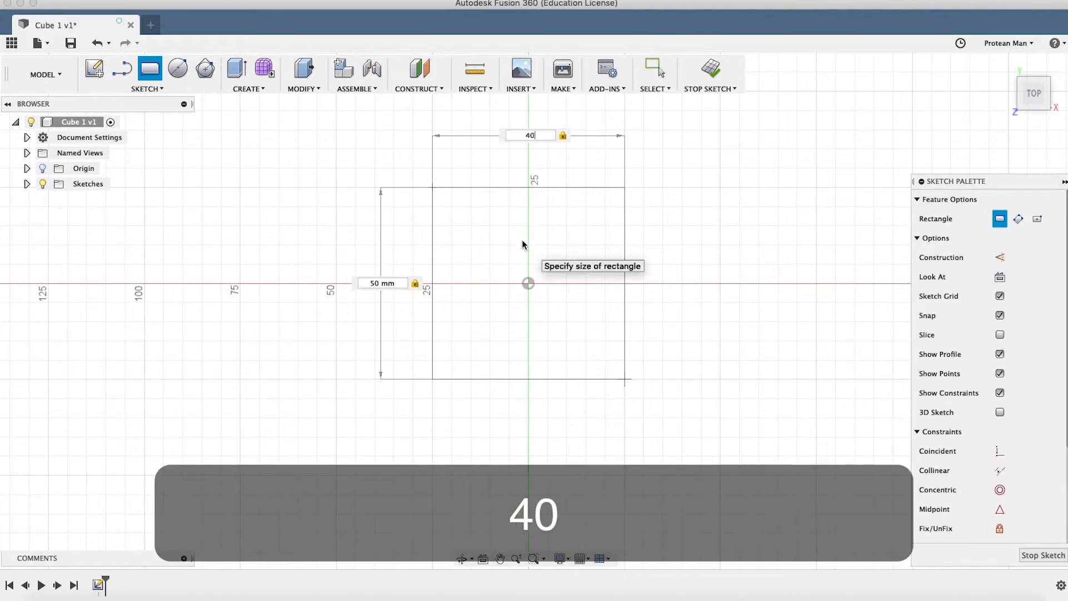
key(Tab)
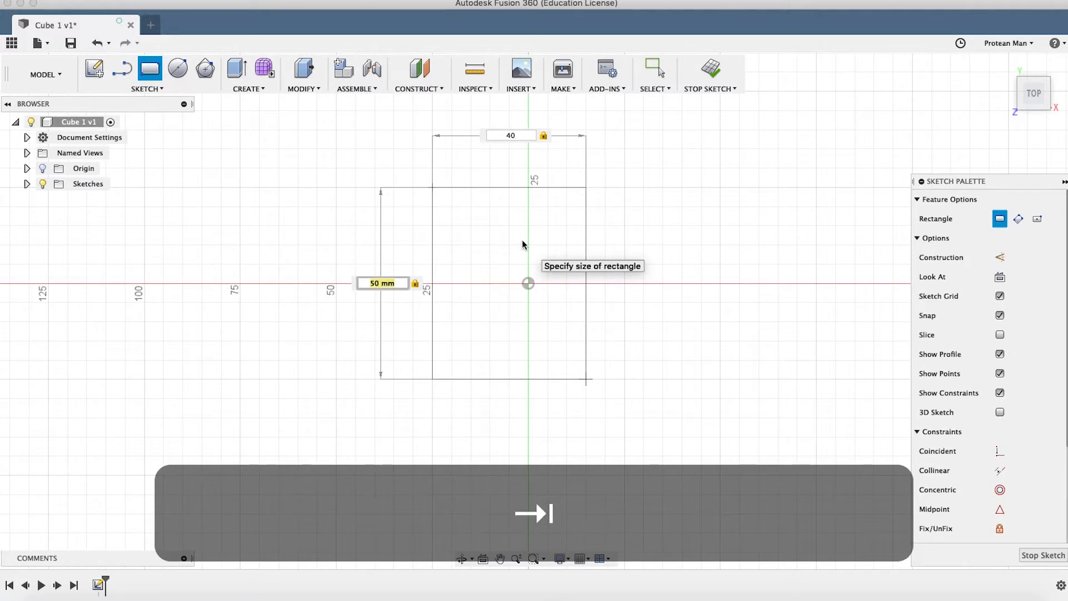
text(30)
key(Tab)
text(1)
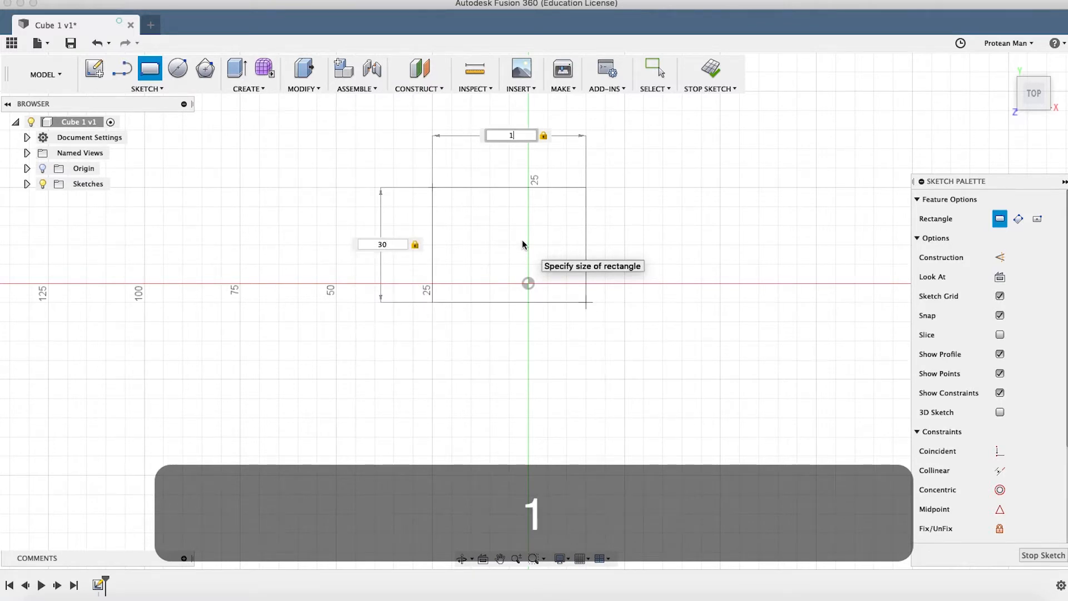
text(0)
key(BackSpace)
key(BackSpace)
key(BackSpace)
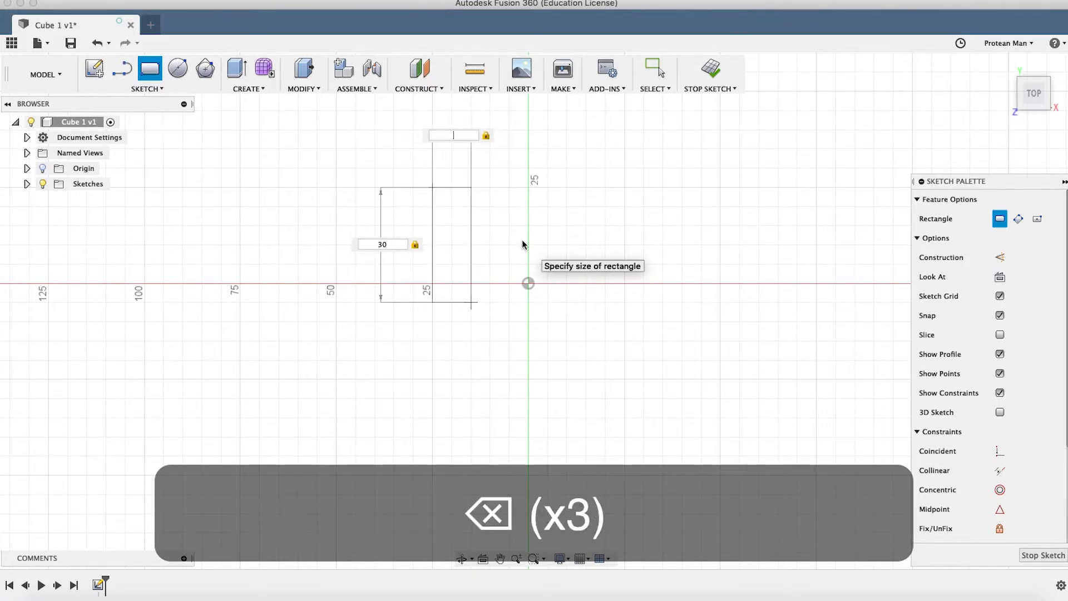
Step: Enter 50 mm for both rectangle dimensions and complete the square
text(50)
key(Tab)
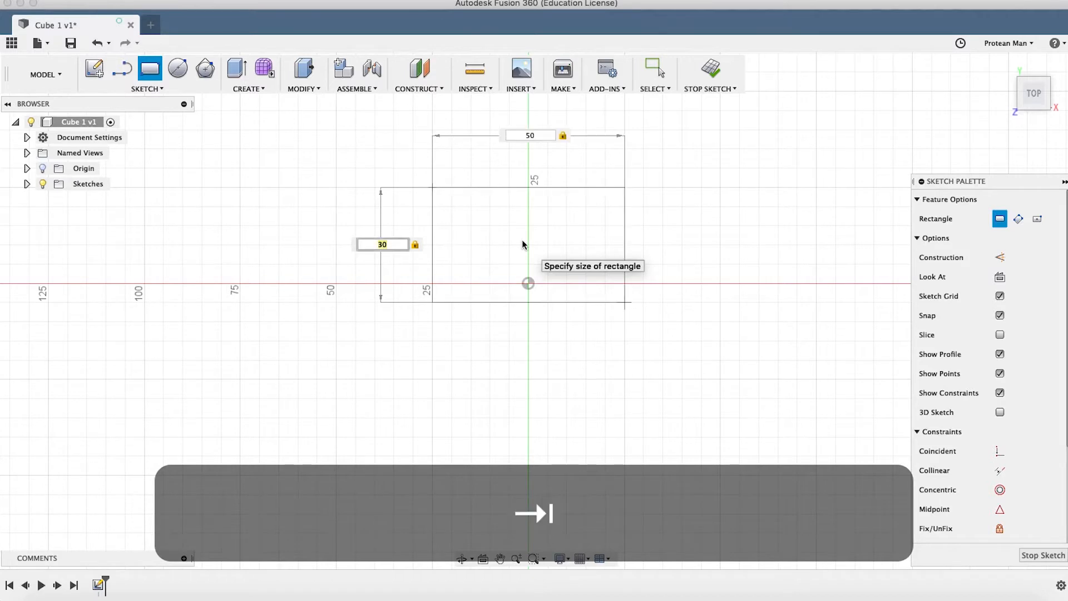
text(50)
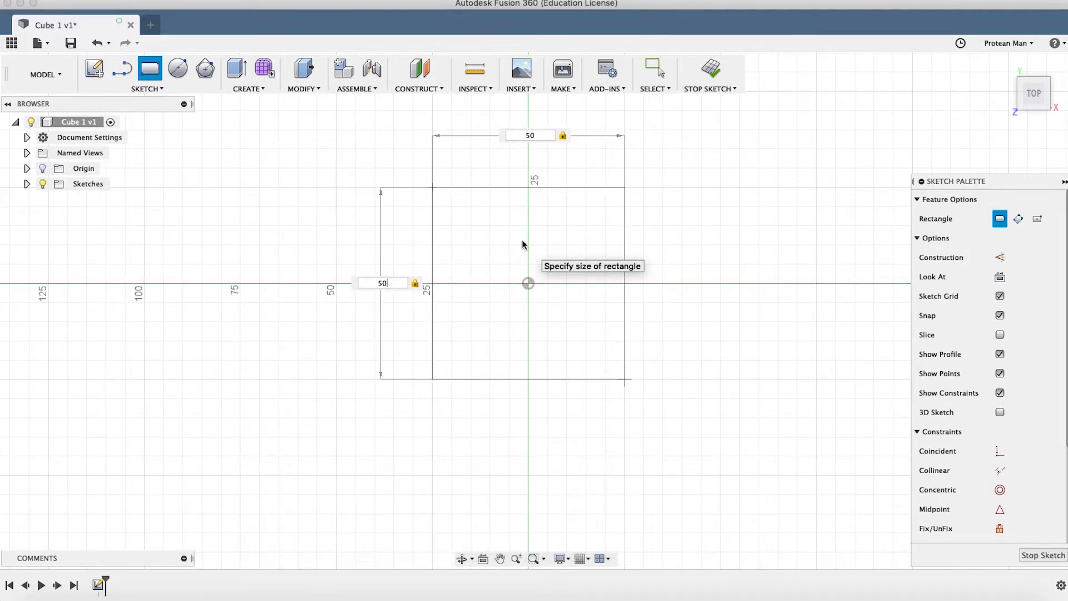
key(Return)
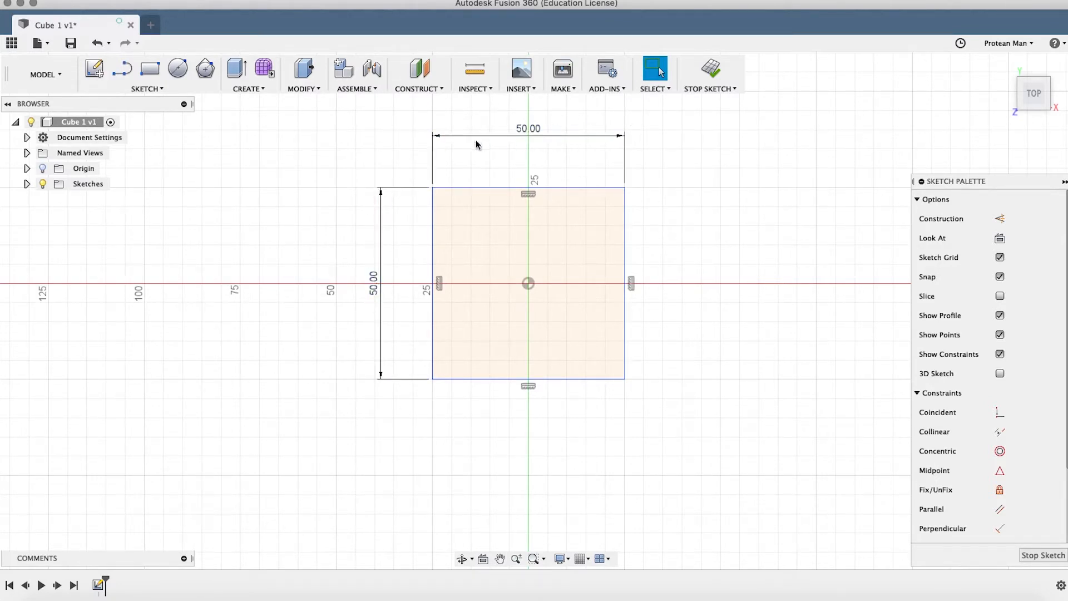
Step: Reposition the horizontal width dimension above the square's upper edge
click(432, 154)
drag(432, 153, 528, 133)
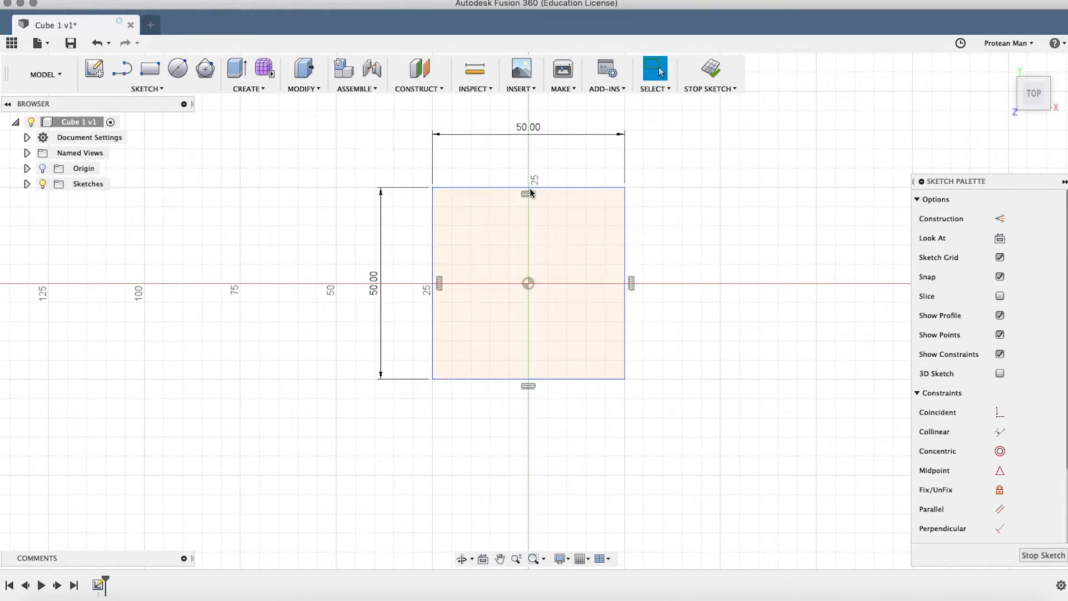
click(526, 170)
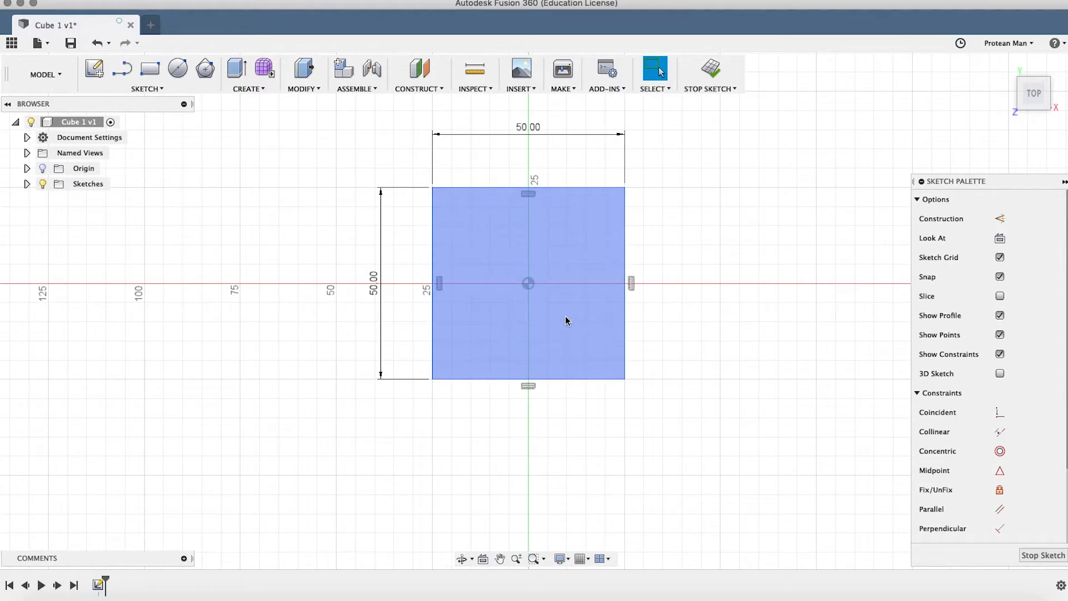
Step: Finish the square's sketch and return to the 3D model
mouse_move(565, 315)
shift+middle_down()
mouse_move(520, 201)
mouse_move(467, 232)
mouse_move(470, 212)
mouse_move(580, 237)
mouse_move(568, 274)
shift+middle_up()
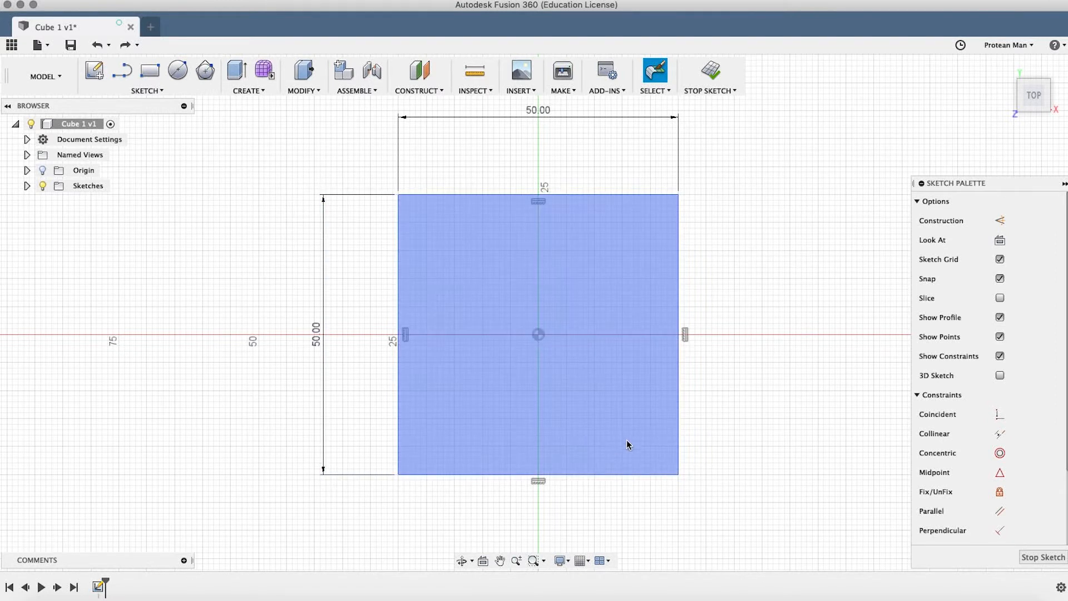
mouse_move(483, 351)
mouse_down()
mouse_move(499, 317)
mouse_move(475, 367)
mouse_move(460, 322)
mouse_move(489, 329)
mouse_move(475, 344)
mouse_up()
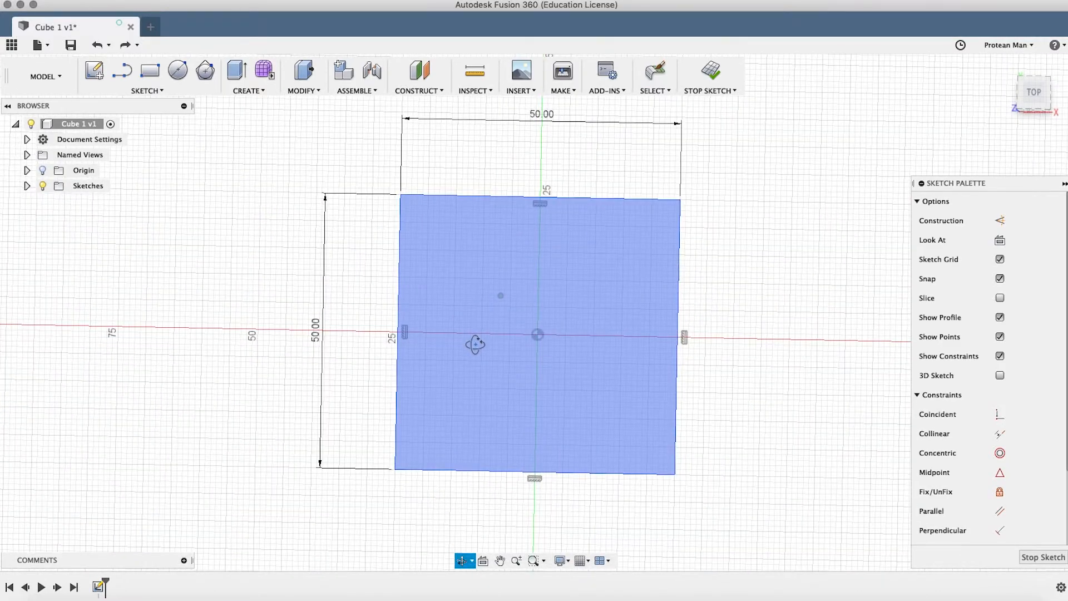
shift+middle_drag(475, 344, 480, 328)
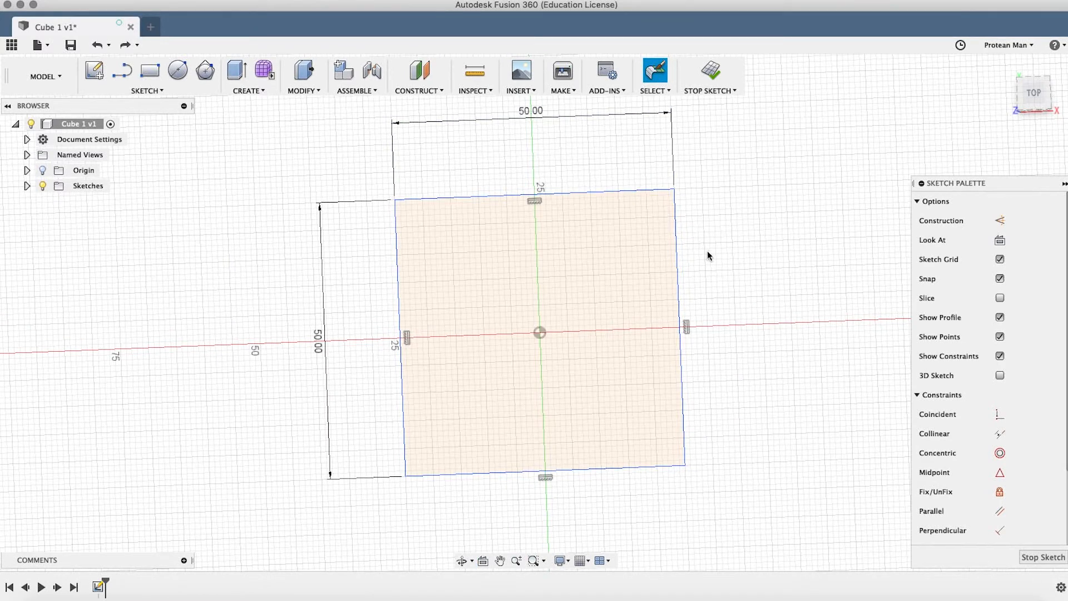
click(712, 72)
shift+middle_drag(746, 306, 729, 333)
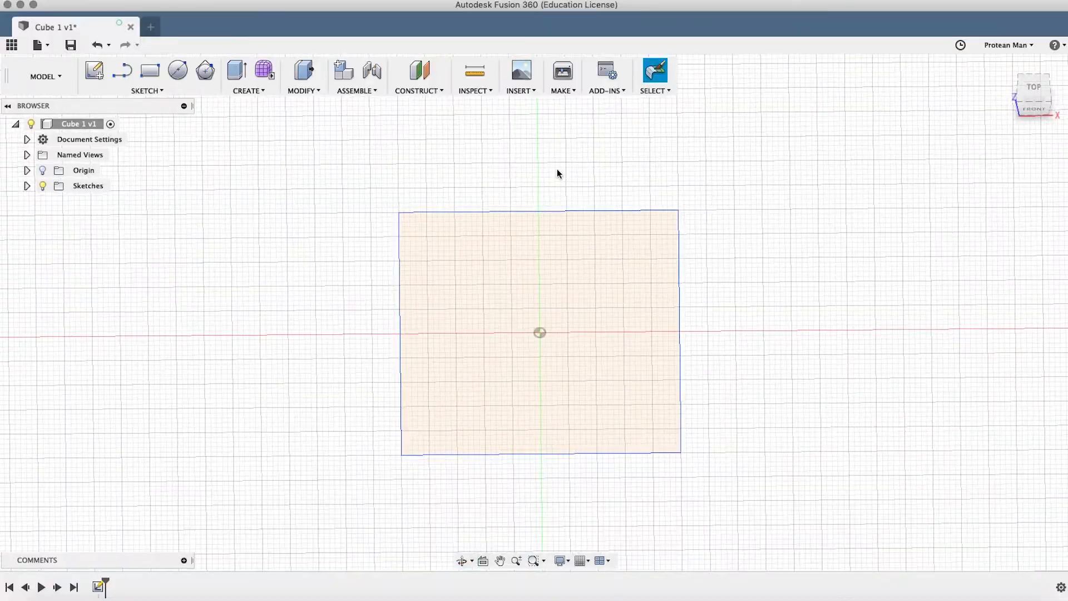
mouse_move(706, 453)
shift+middle_down()
mouse_move(732, 424)
mouse_move(738, 387)
mouse_move(680, 410)
mouse_move(694, 434)
mouse_move(730, 431)
mouse_move(735, 417)
shift+middle_up()
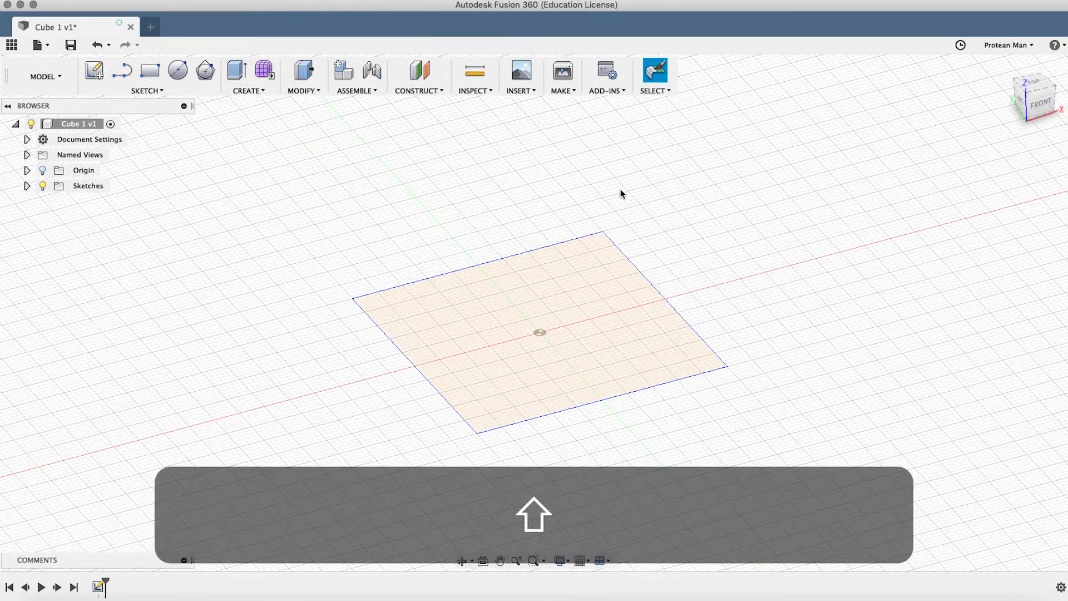
shift+middle_drag(624, 194, 616, 190)
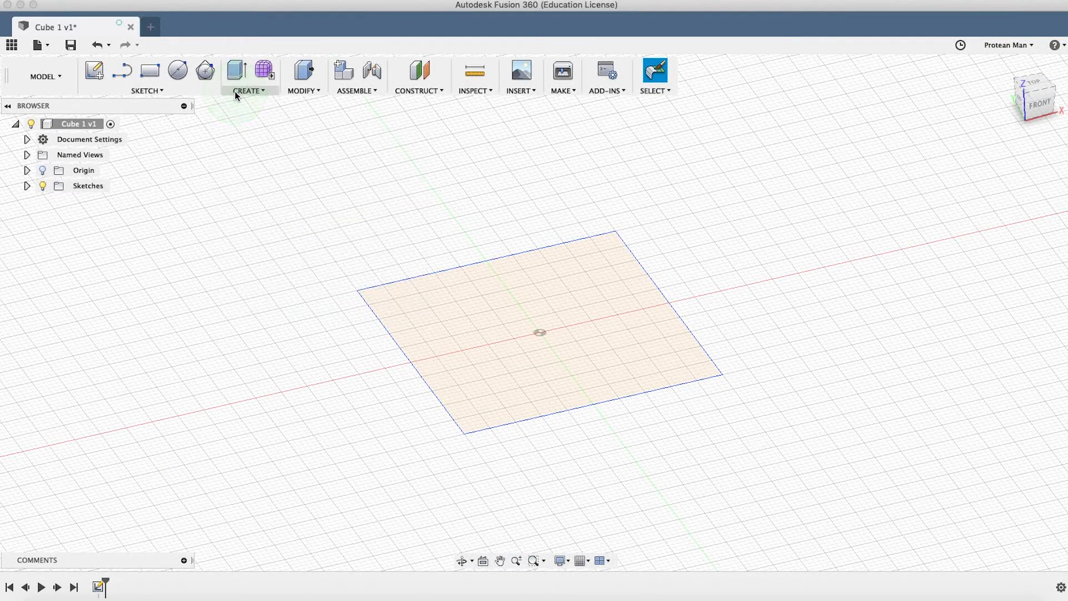
click(236, 91)
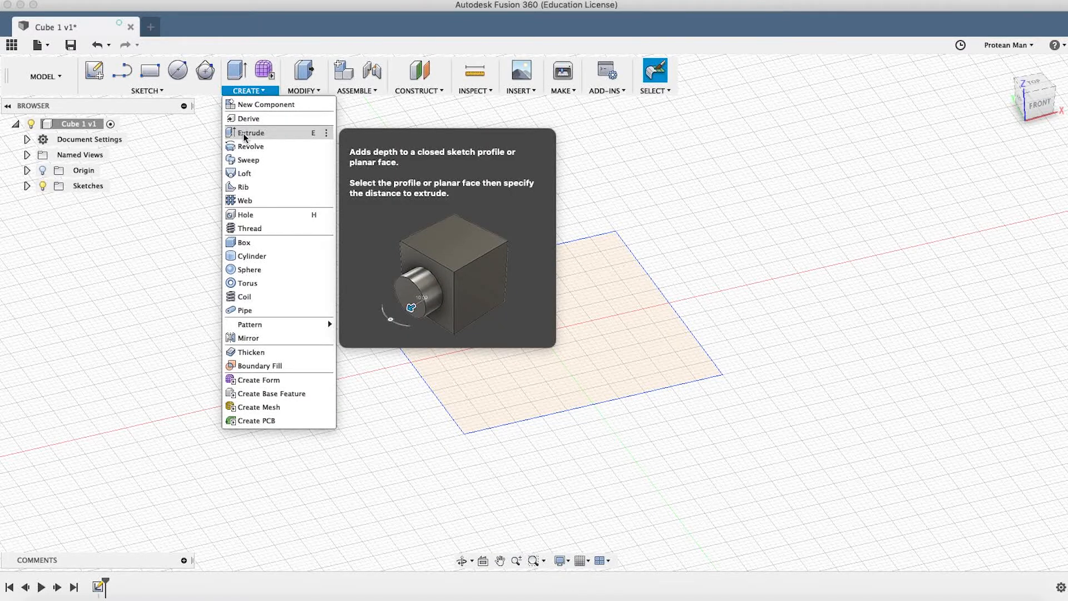
mouse_move(309, 75)
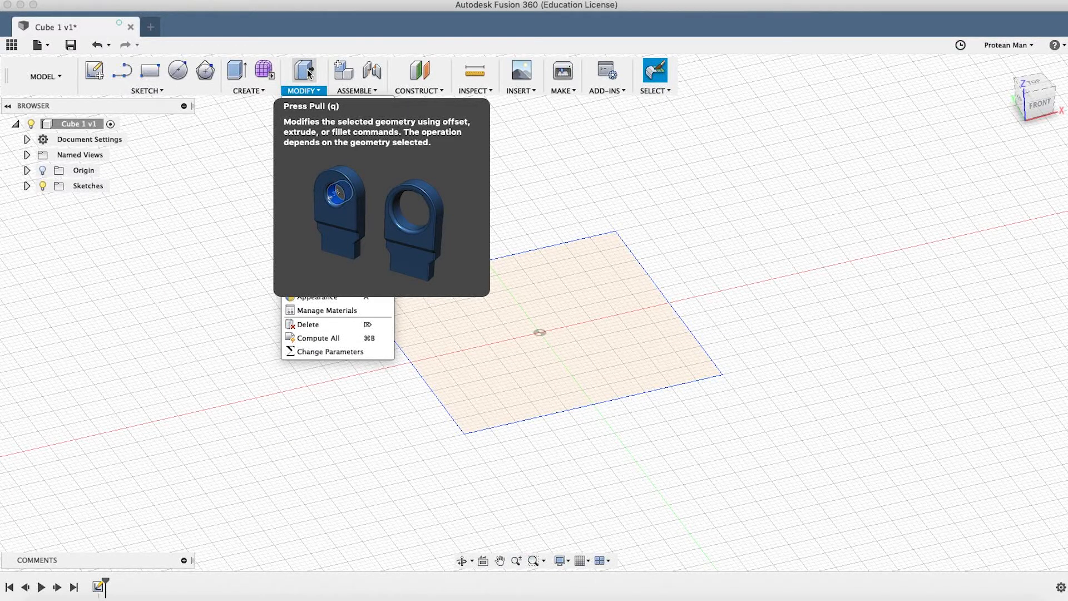
click(153, 221)
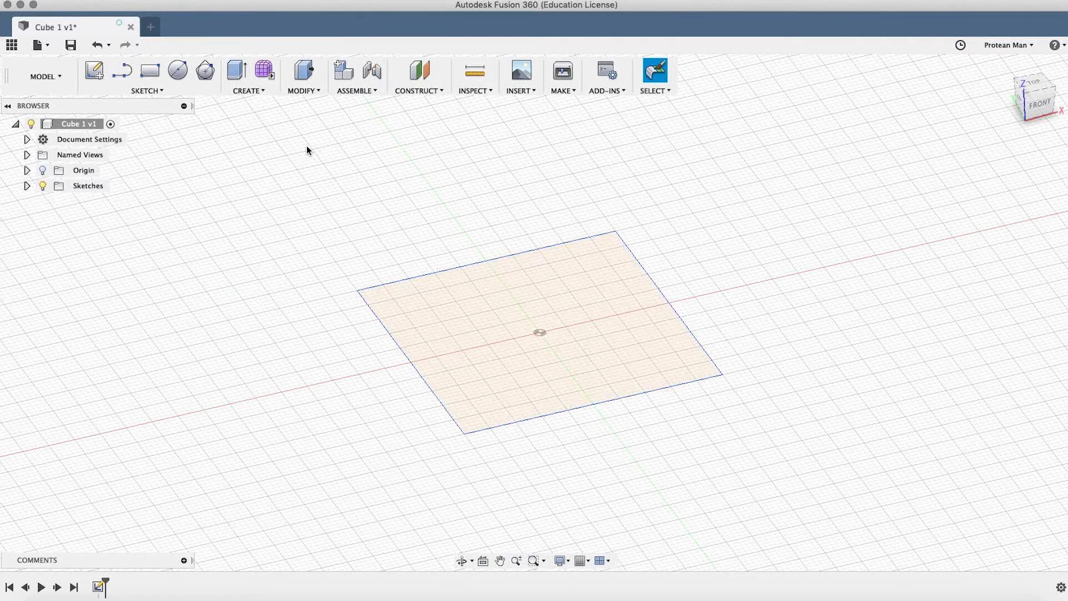
Step: Start a Press Pull extrusion on the square sketch profile
click(303, 72)
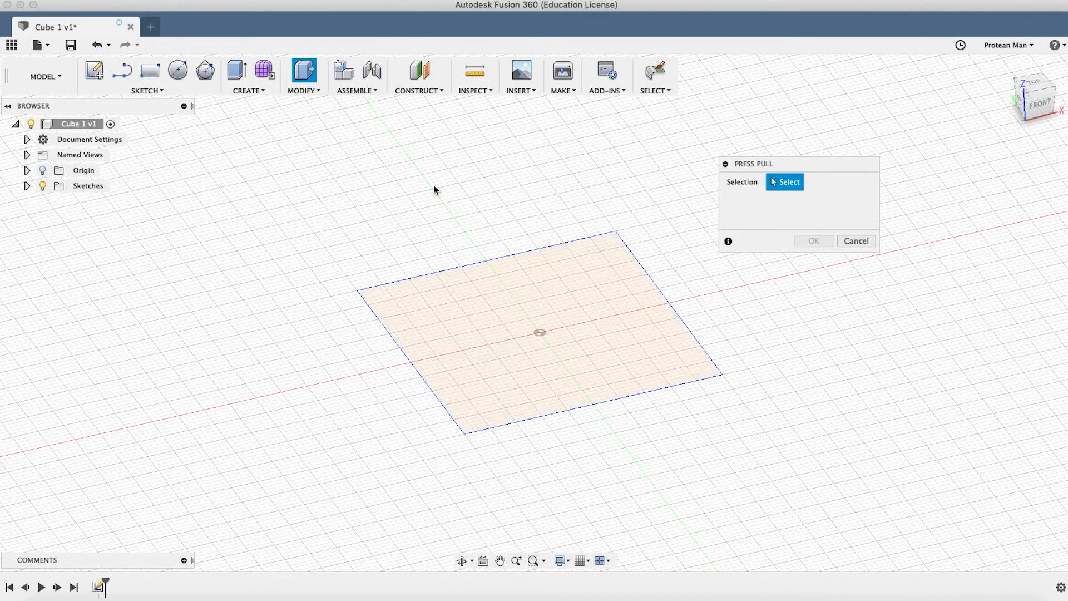
click(319, 88)
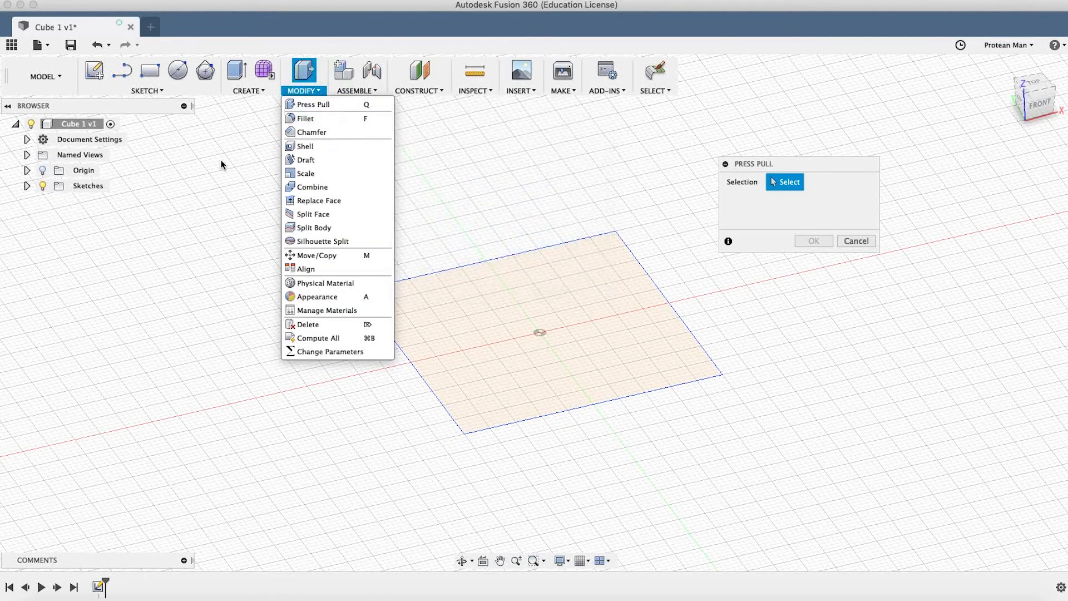
click(506, 320)
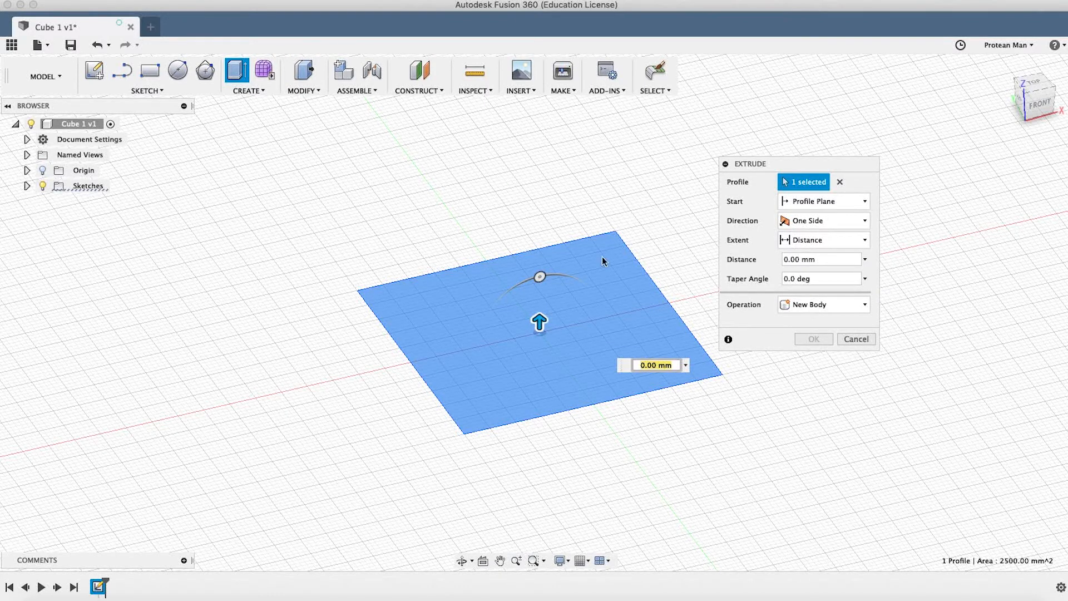
Step: Try extrusion heights of 26 mm and 32 mm for the square with the distance handle
drag(539, 323, 540, 199)
key(shift)
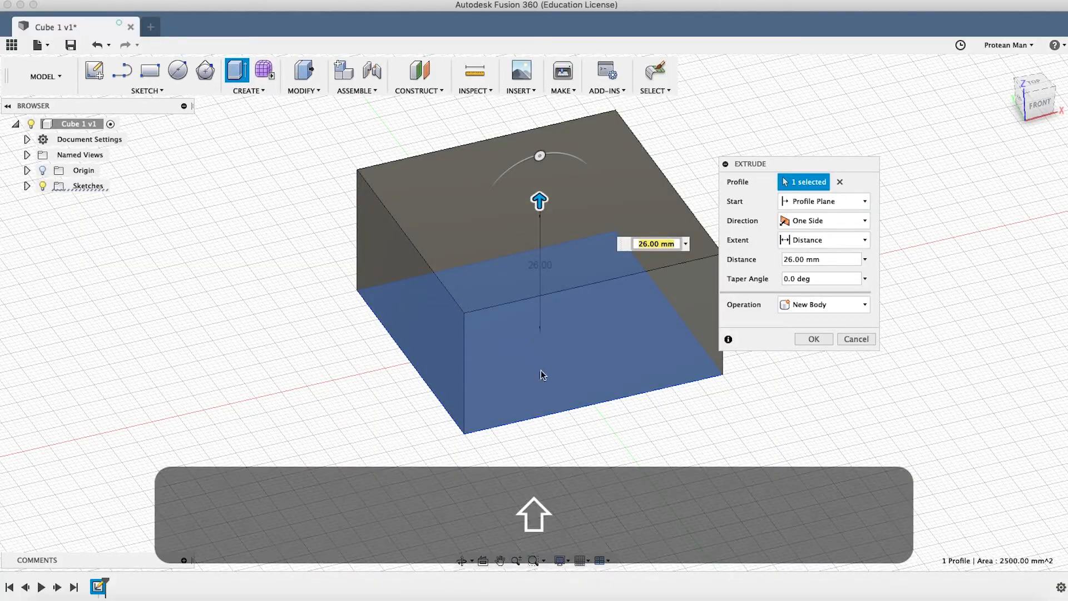
mouse_move(543, 379)
shift+middle_down()
mouse_move(534, 329)
mouse_move(500, 337)
mouse_move(508, 372)
mouse_move(572, 381)
mouse_move(525, 373)
mouse_move(537, 365)
shift+middle_up()
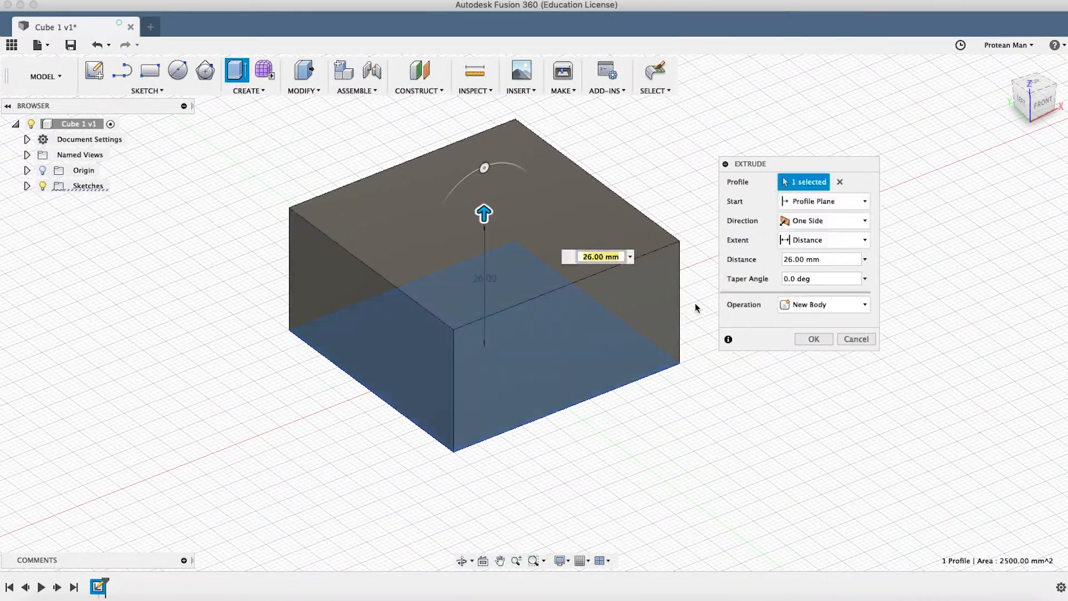
drag(489, 218, 492, 188)
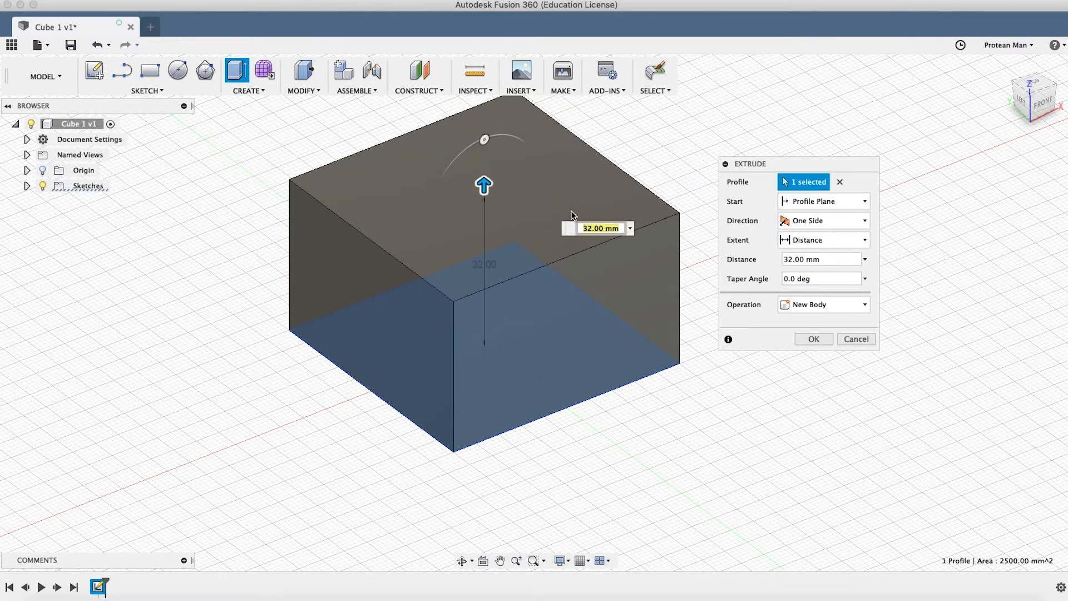
Step: Try extrusion heights of 80, 60, 51 and 30 mm for the square with the distance handle
scroll(504, 285, down, 8)
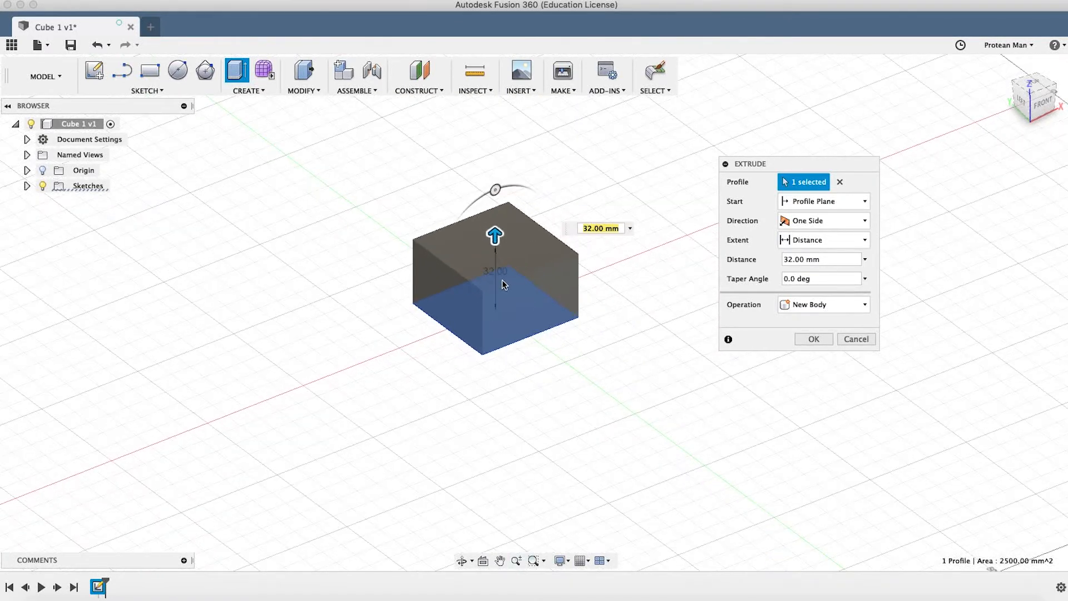
drag(496, 240, 496, 180)
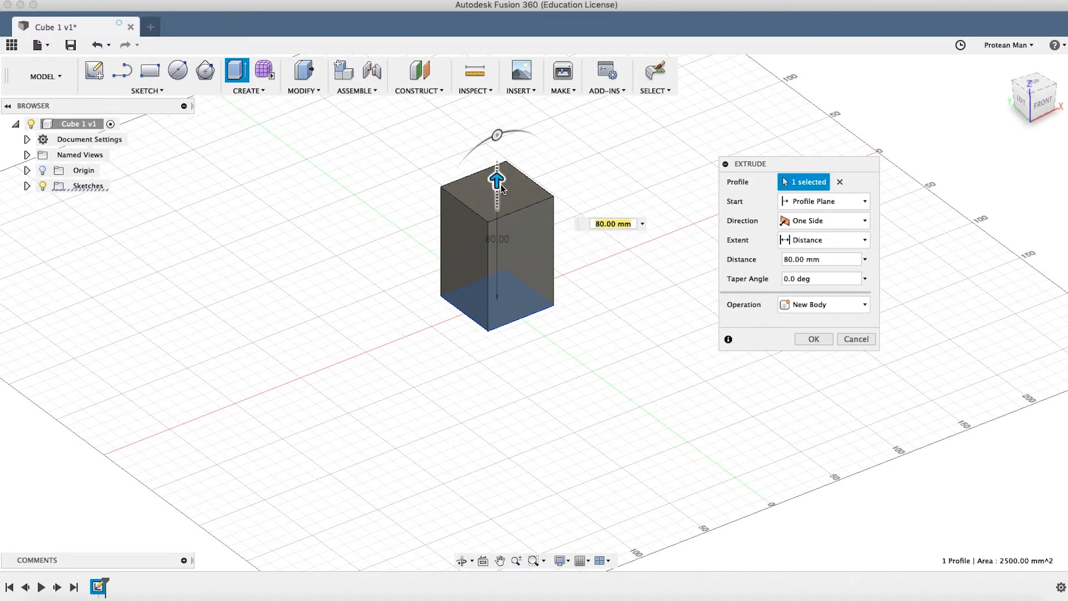
drag(497, 181, 500, 207)
scroll(498, 252, up, 5)
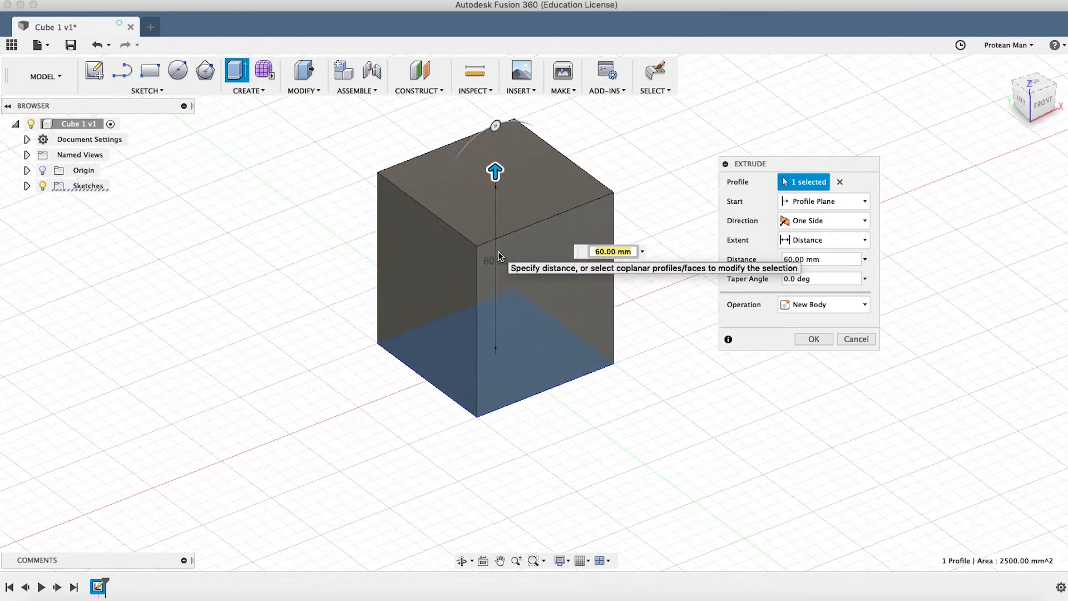
middle_drag(503, 238, 506, 270)
scroll(502, 215, up, 2)
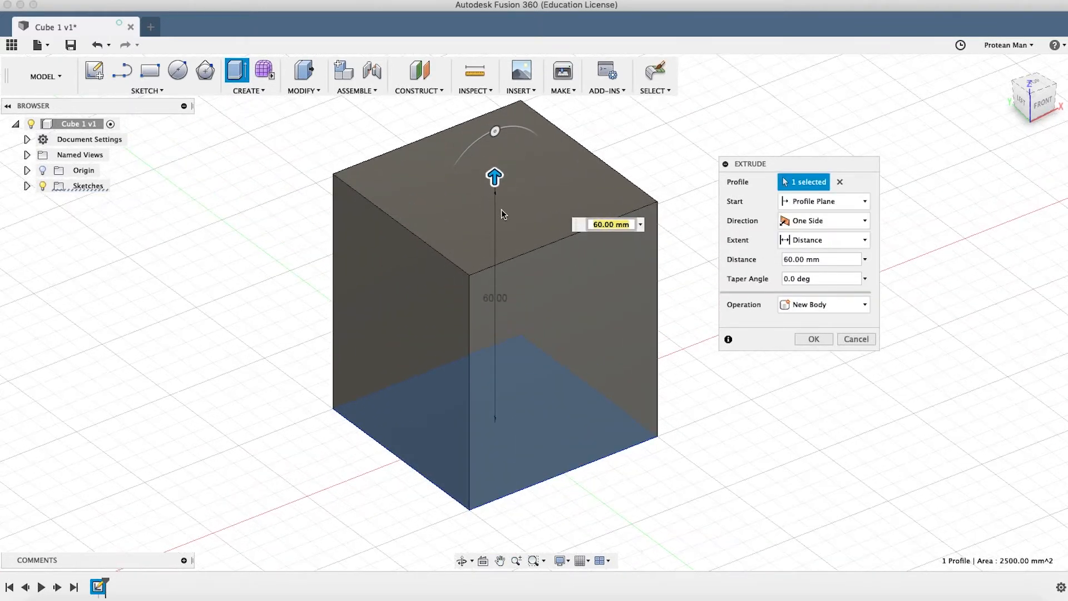
mouse_move(497, 189)
mouse_down()
mouse_move(495, 256)
mouse_move(504, 199)
mouse_up()
scroll(492, 281, up, 2)
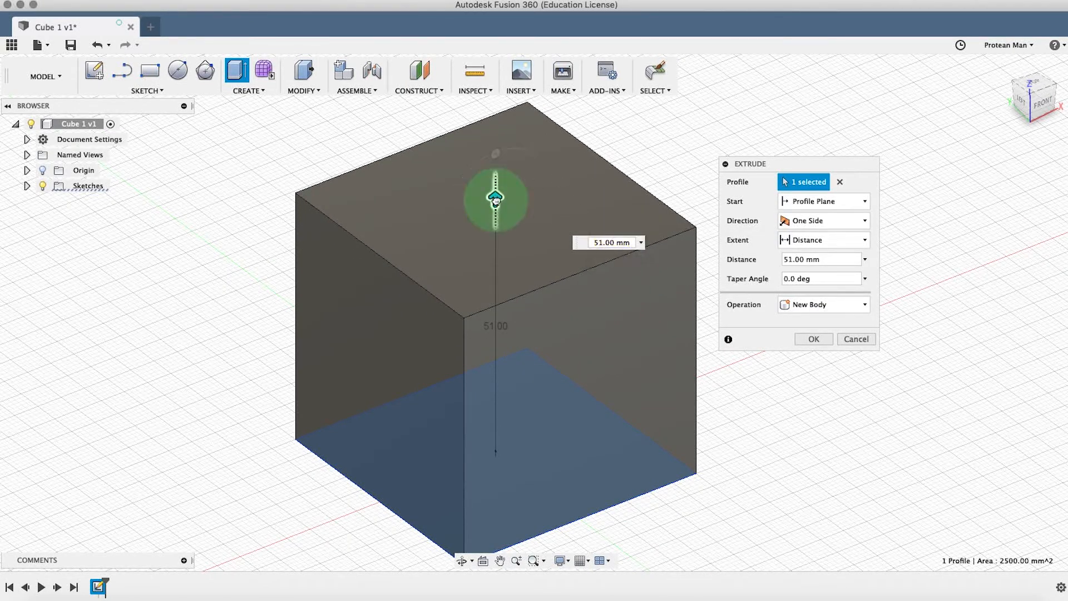
drag(495, 200, 500, 302)
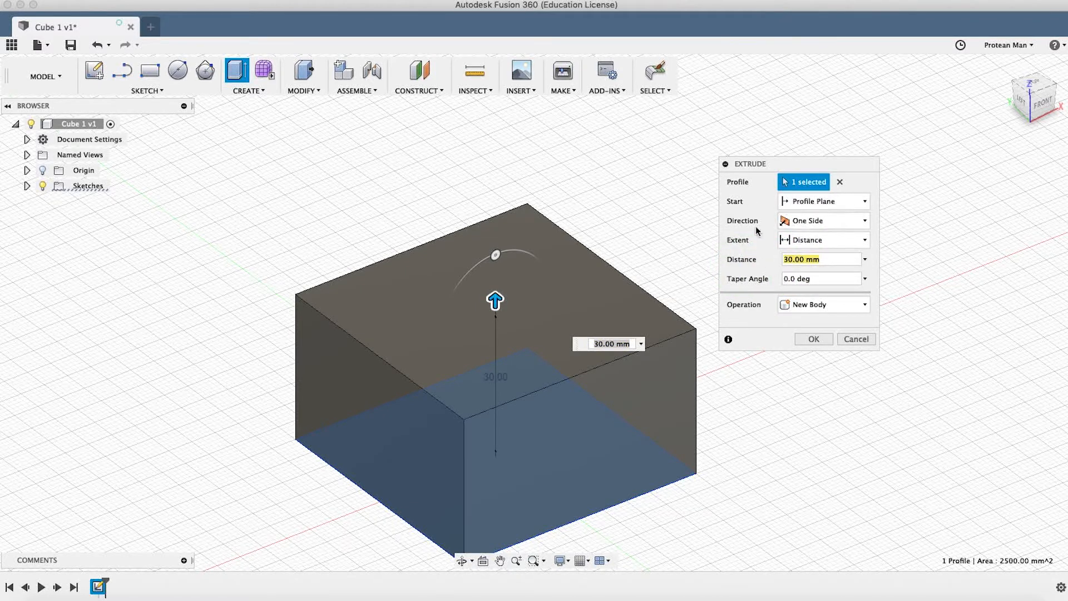
Step: Enter an extrusion distance of 50 mm, and try 500 mm in its place
click(596, 343)
text(50)
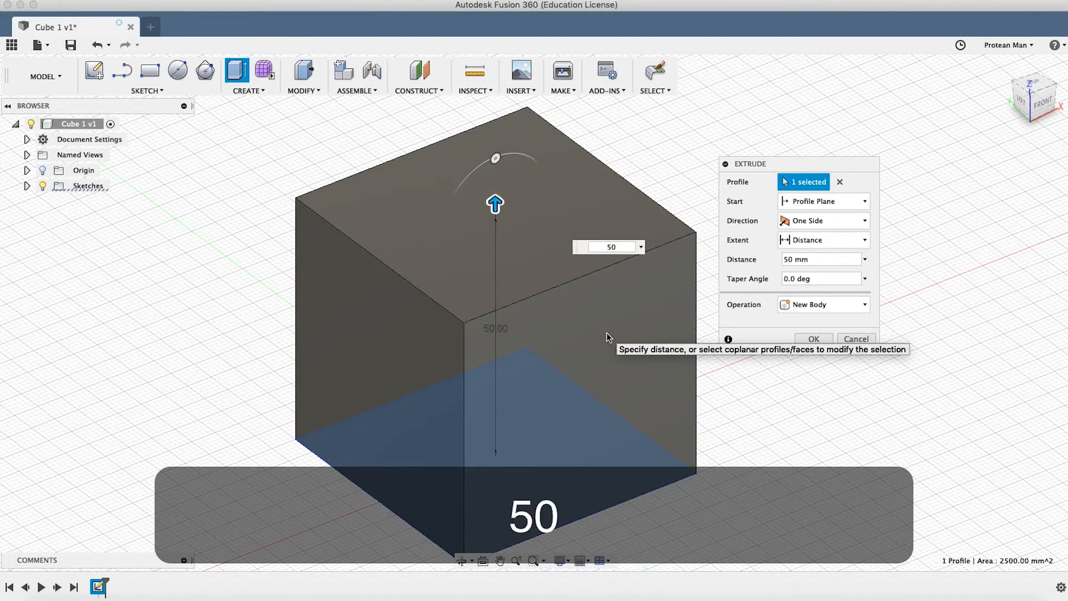
key(BackSpace)
key(BackSpace)
key(BackSpace)
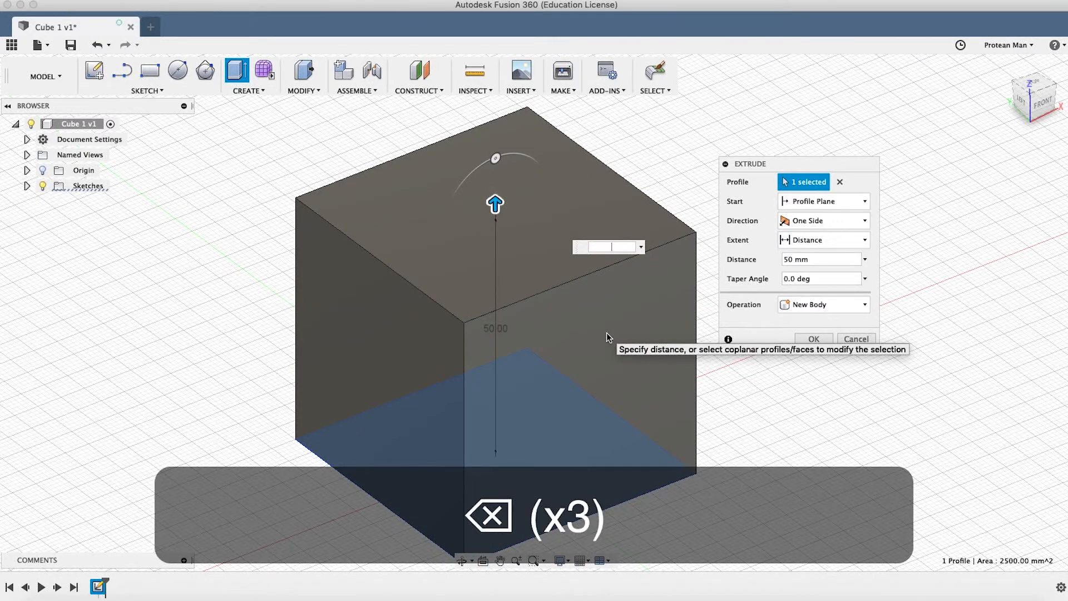
text(500)
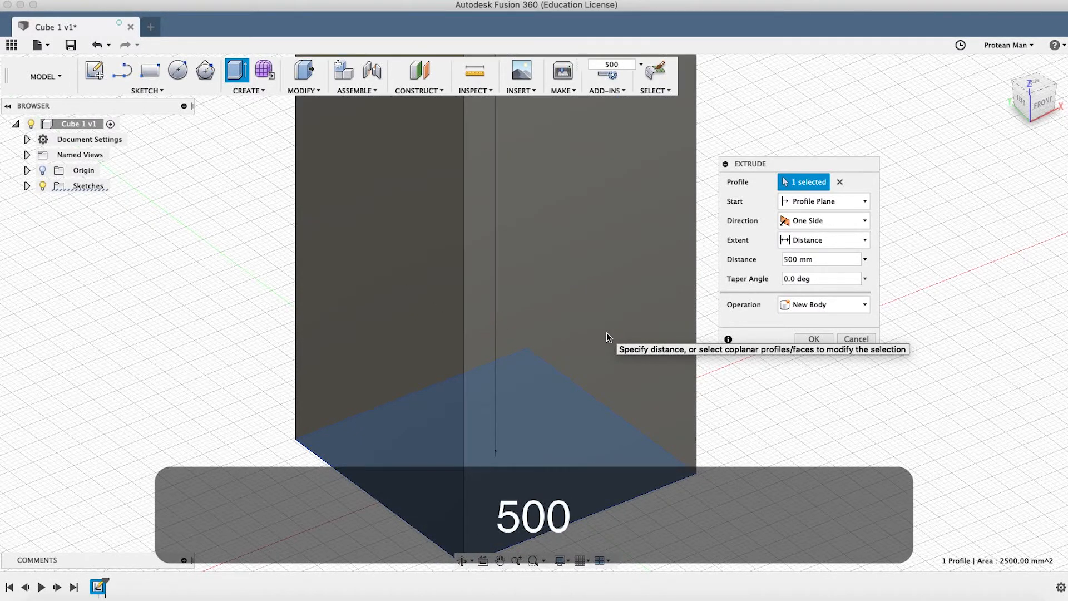
Step: Set the extrusion distance to 50 mm and complete the cube as a new body
key(BackSpace)
key(BackSpace)
key(BackSpace)
key(BackSpace)
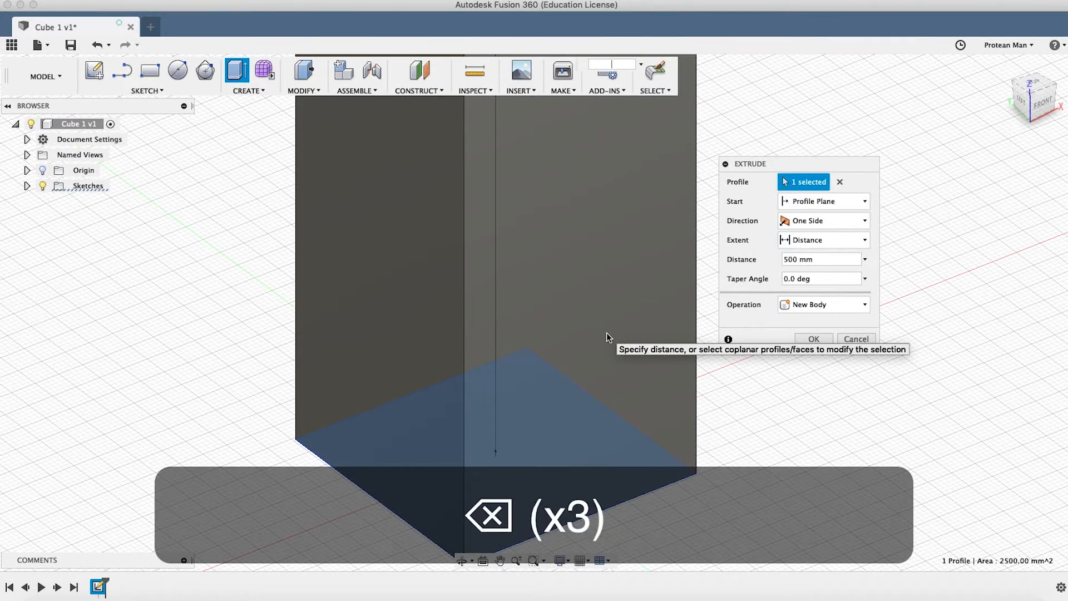
text(50)
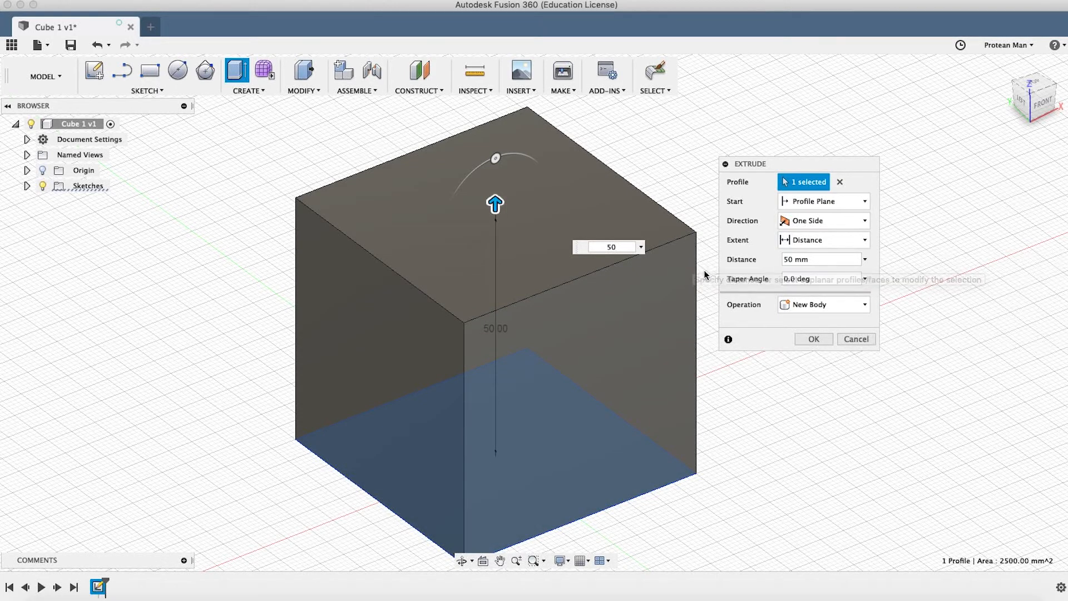
click(801, 339)
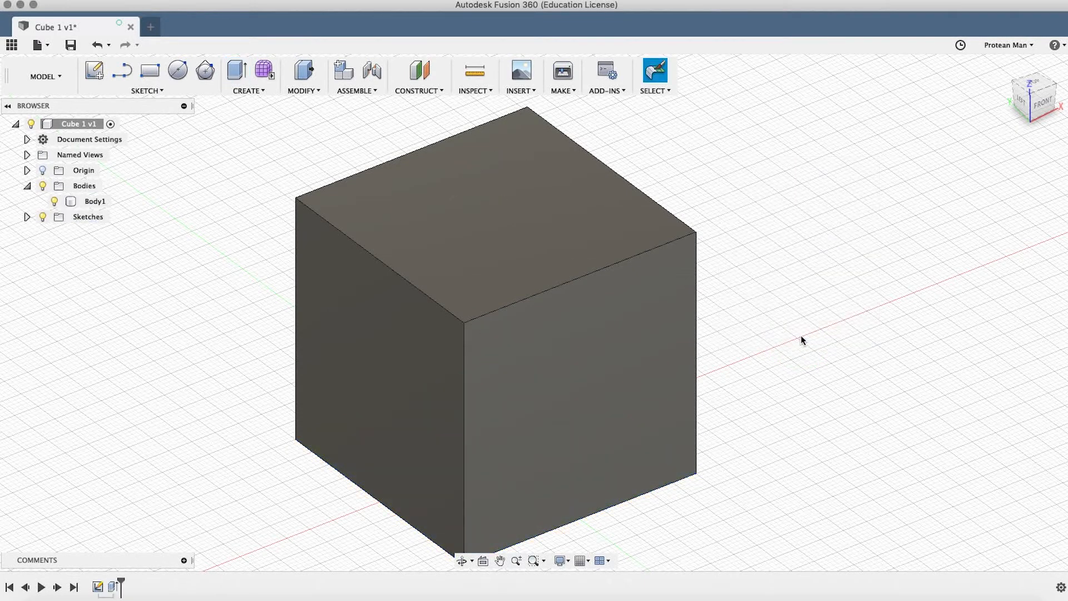
Step: Measure the cube's top back edge together with the top left edge, and with the vertical edge at their shared corner
click(565, 369)
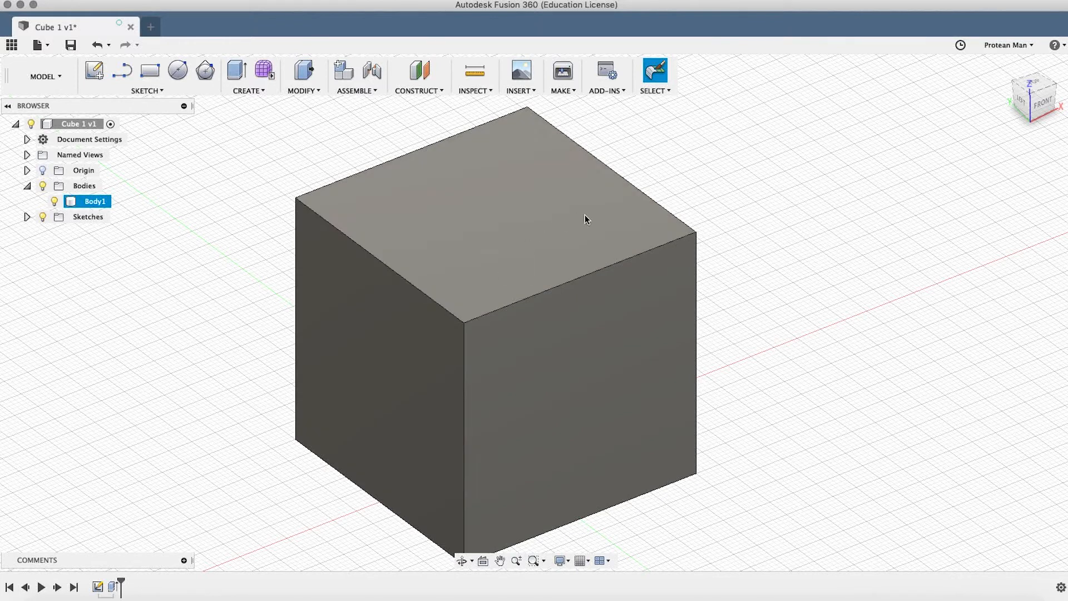
click(480, 75)
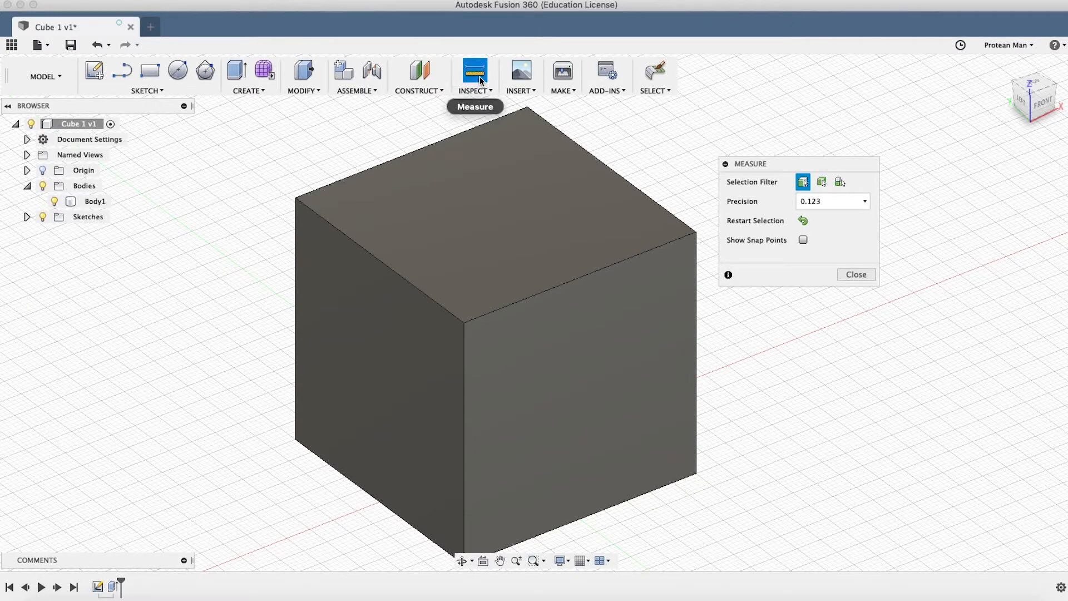
click(423, 148)
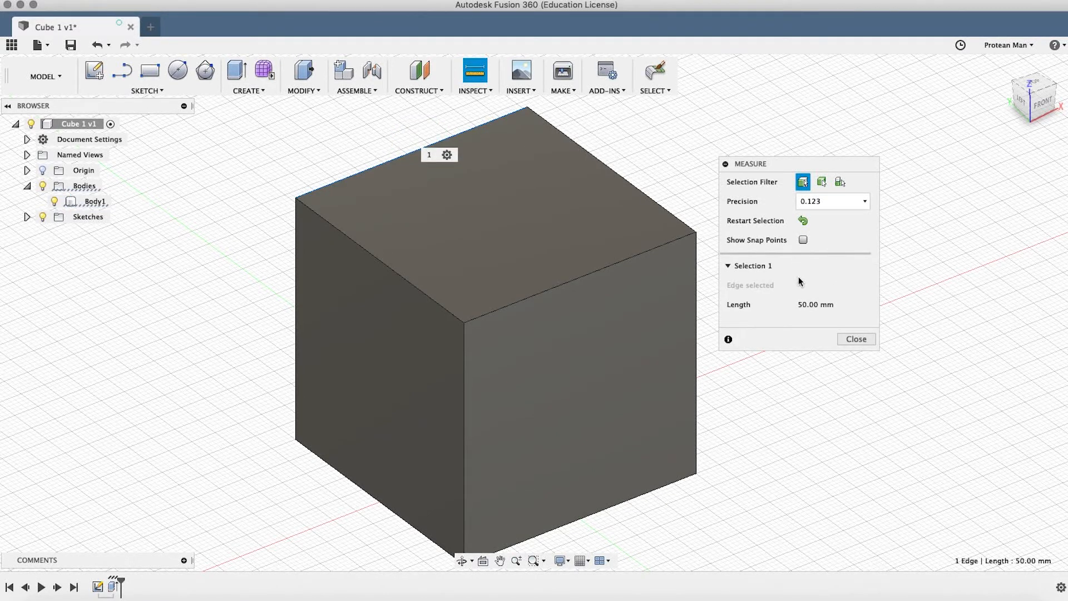
click(339, 228)
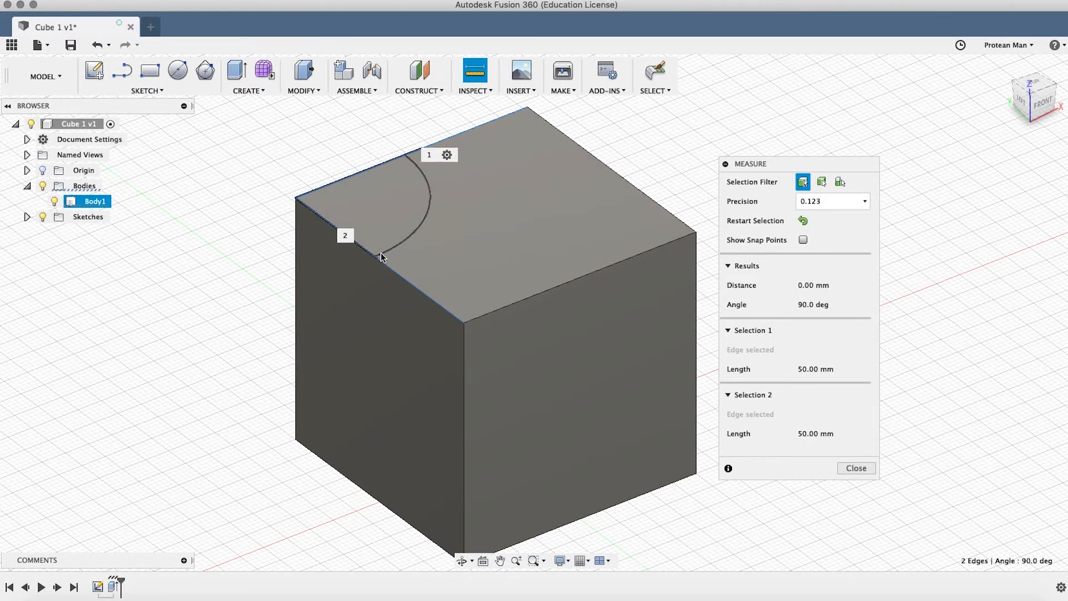
click(296, 255)
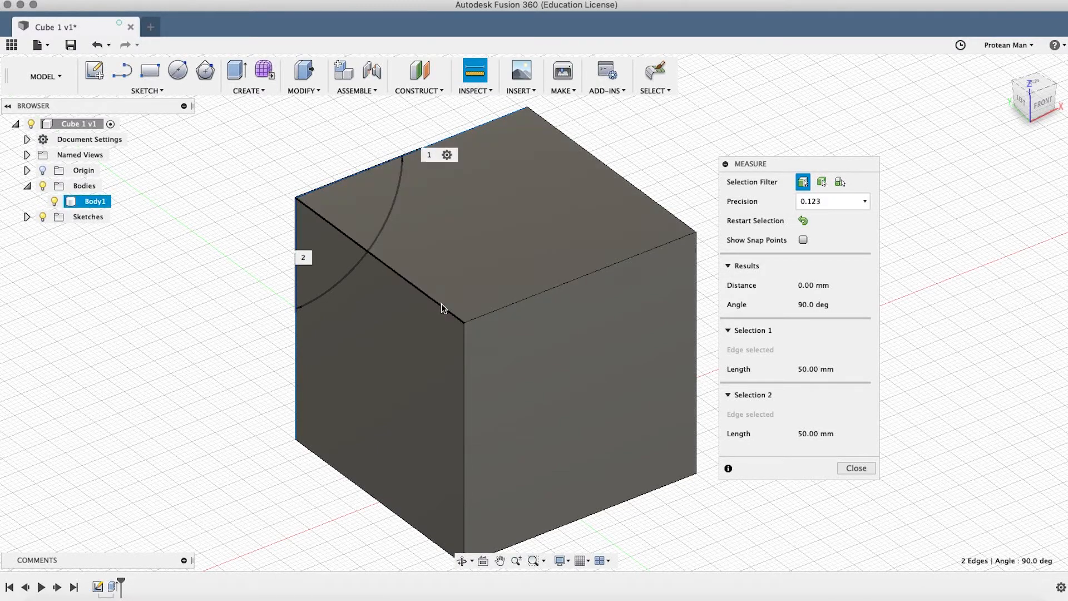
Step: Measure the whole cube body against the top back edge, and finish measuring
key(shift)
shift+middle_drag(460, 342, 577, 327)
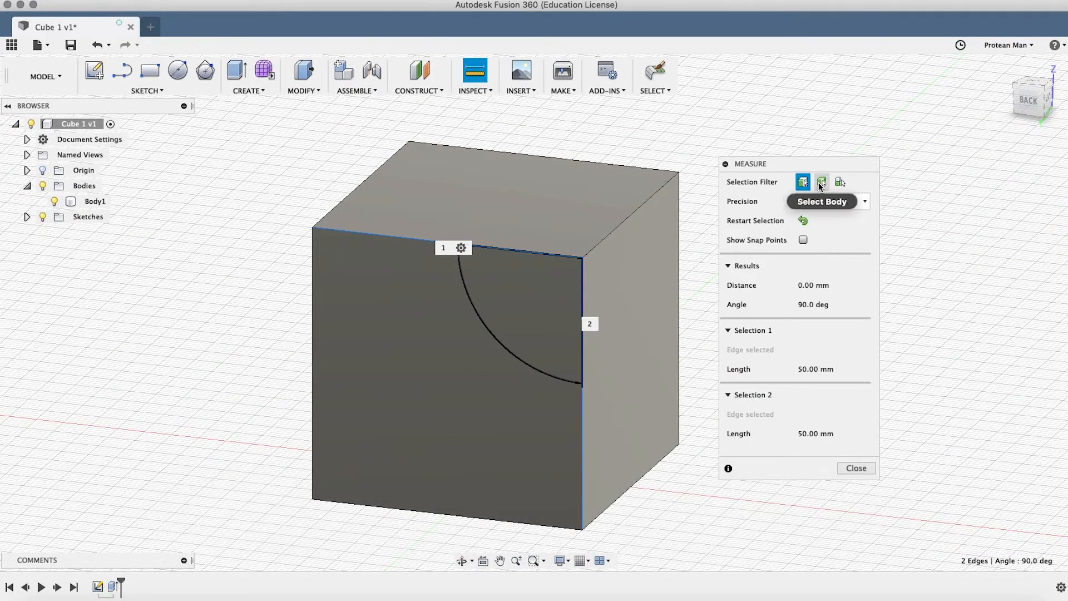
click(823, 184)
key(shift)
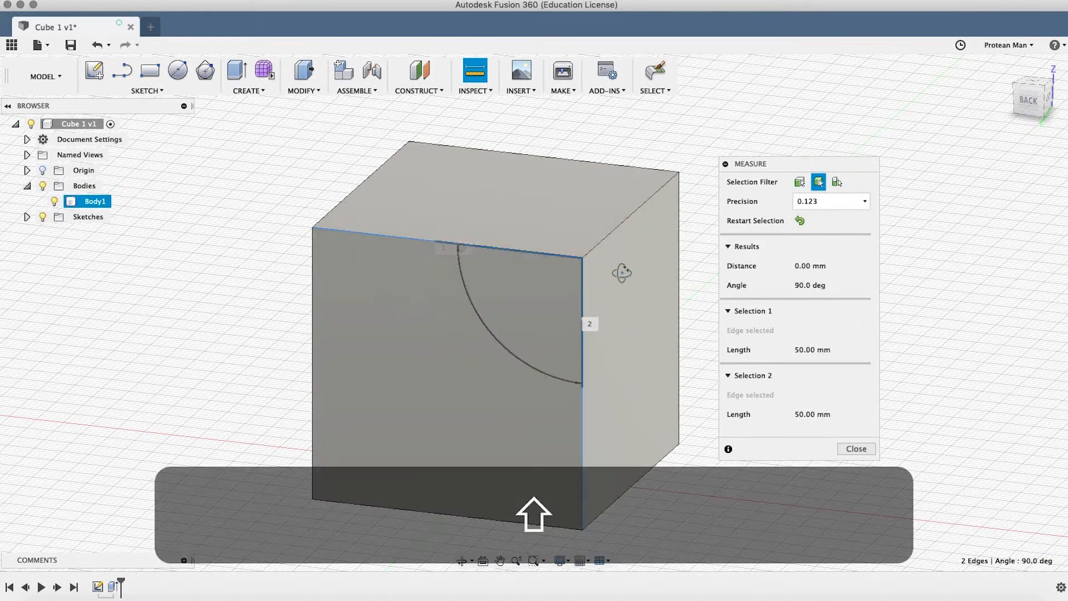
shift+middle_drag(622, 272, 500, 281)
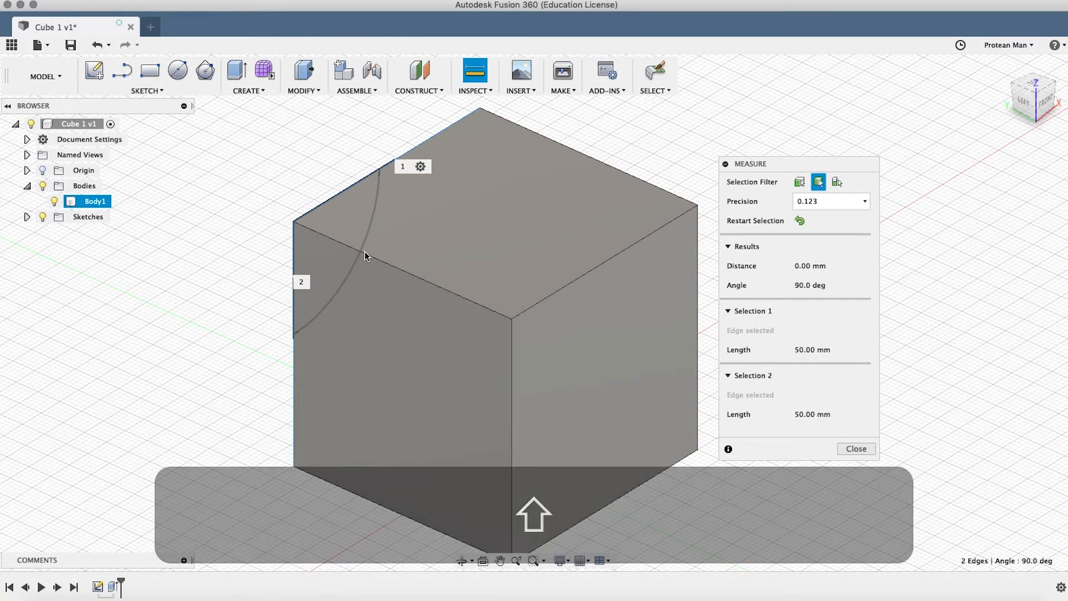
click(365, 255)
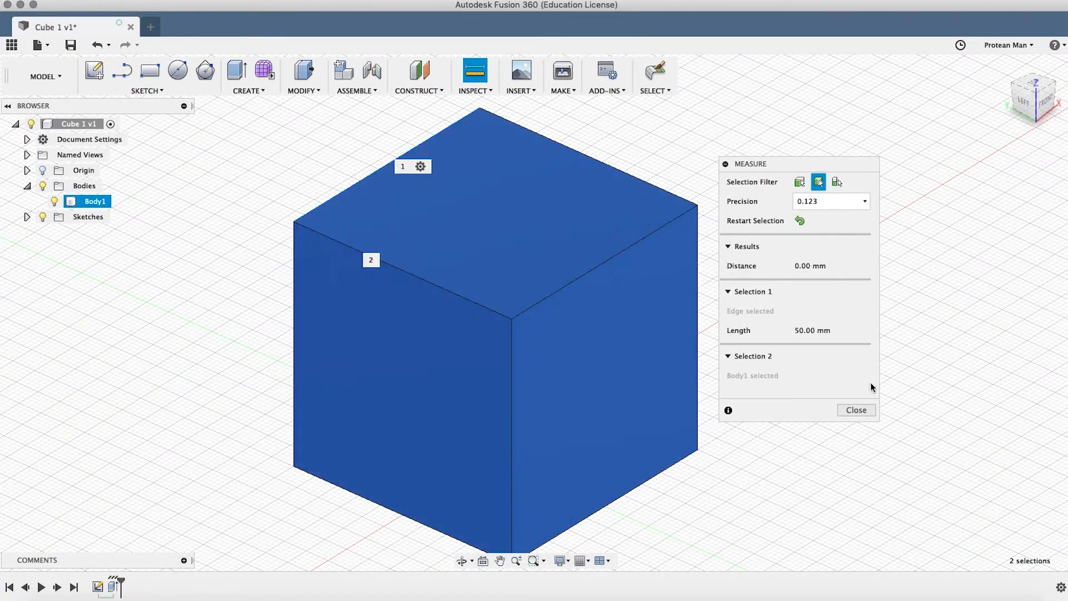
click(864, 411)
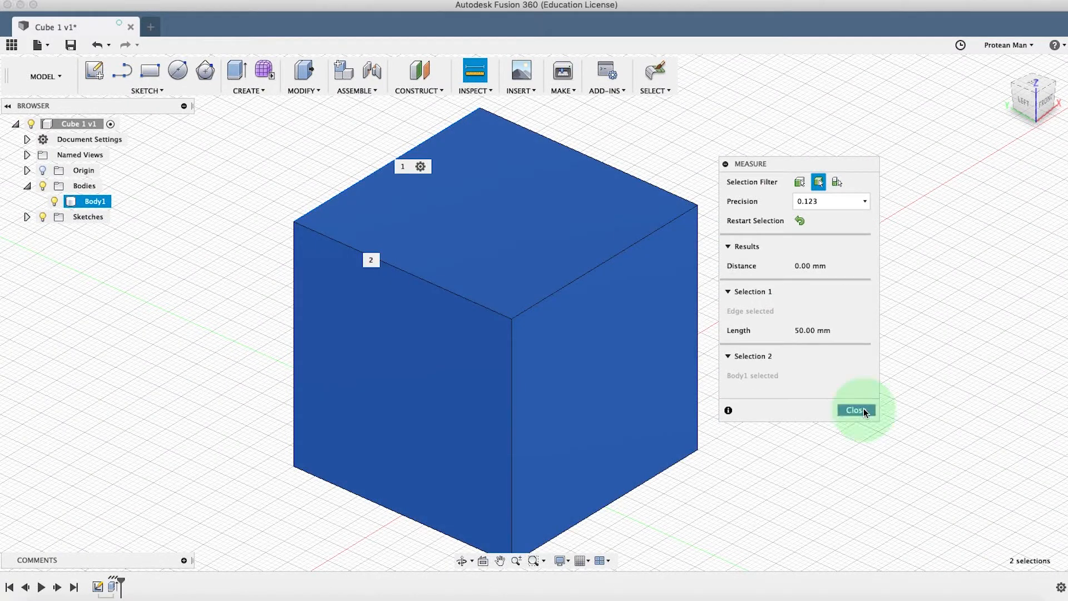
click(474, 71)
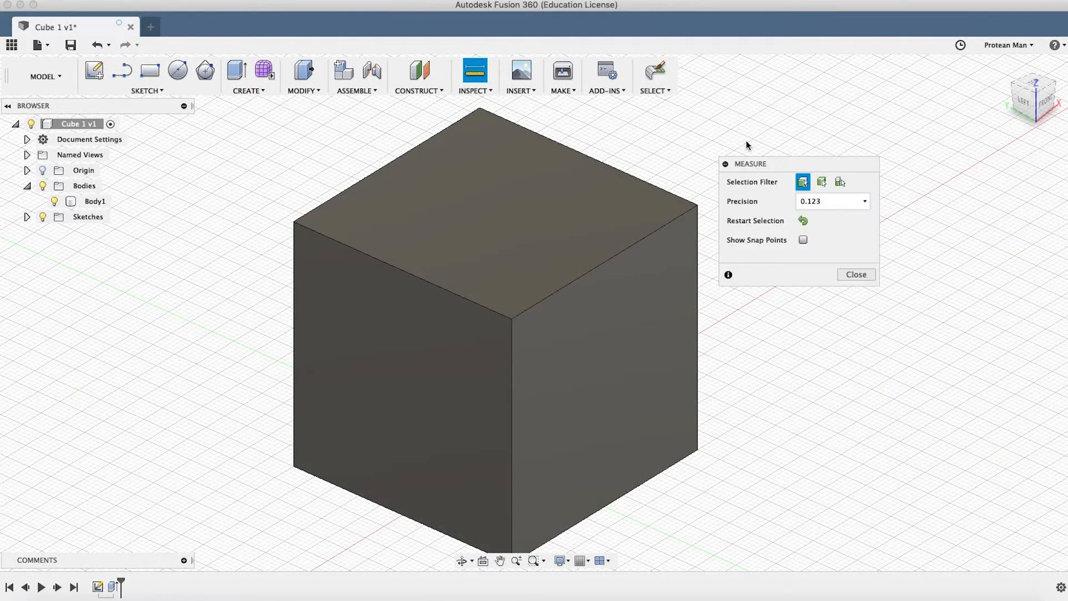
click(857, 274)
shift+middle_drag(746, 227, 749, 236)
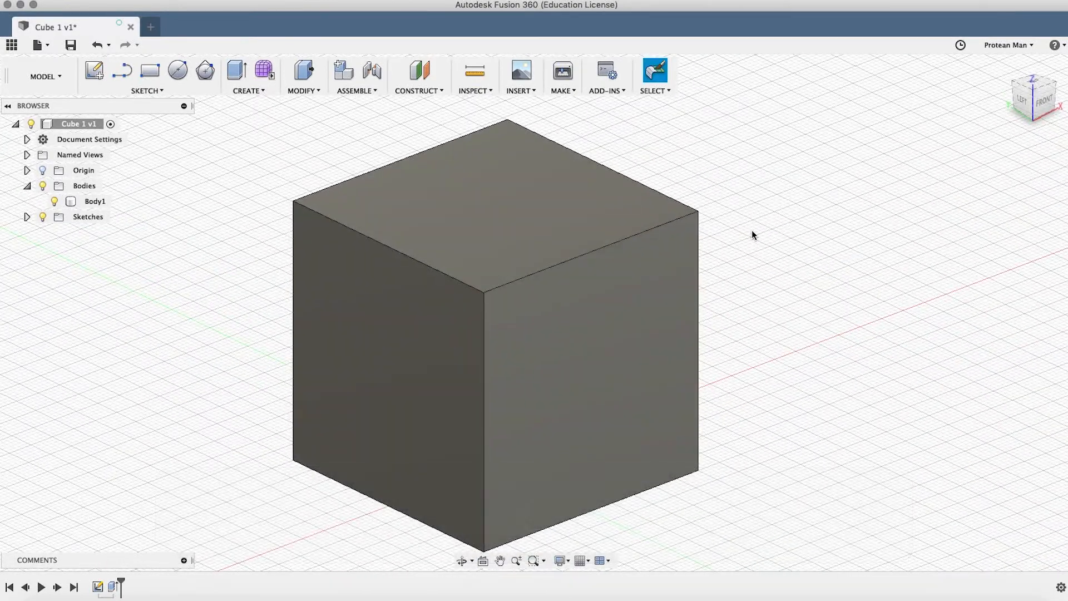
click(464, 201)
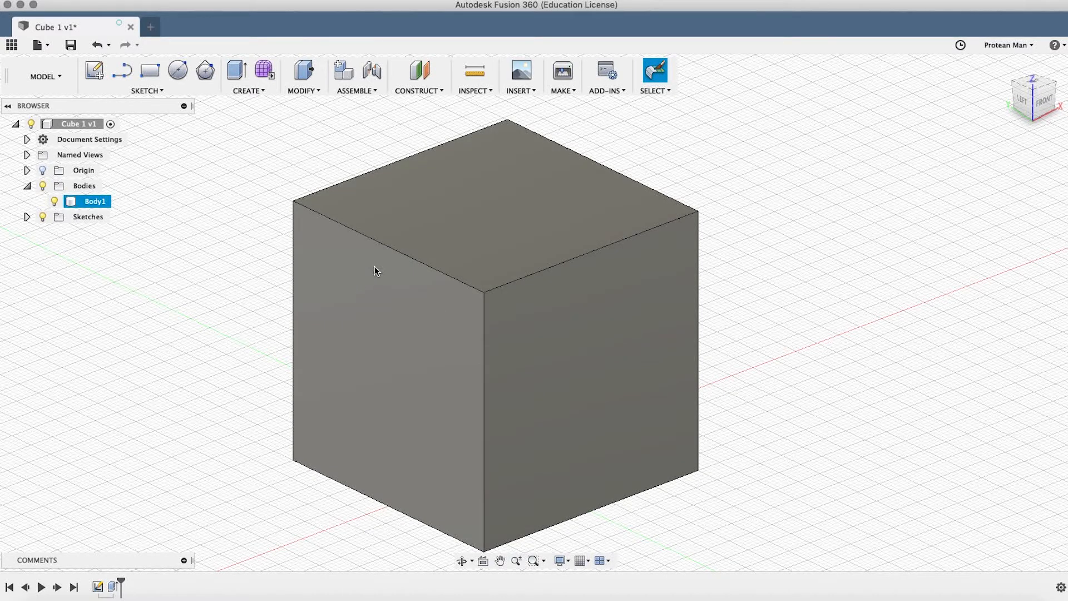
shift+middle_drag(375, 266, 535, 298)
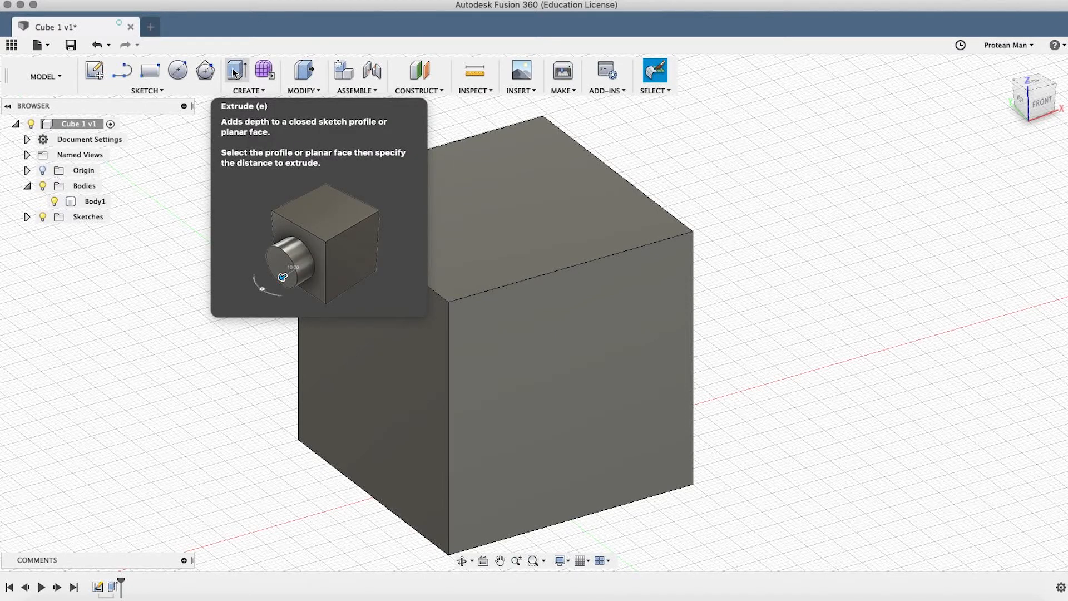
Step: Start a center diameter circle sketch on the cube's top face
click(177, 71)
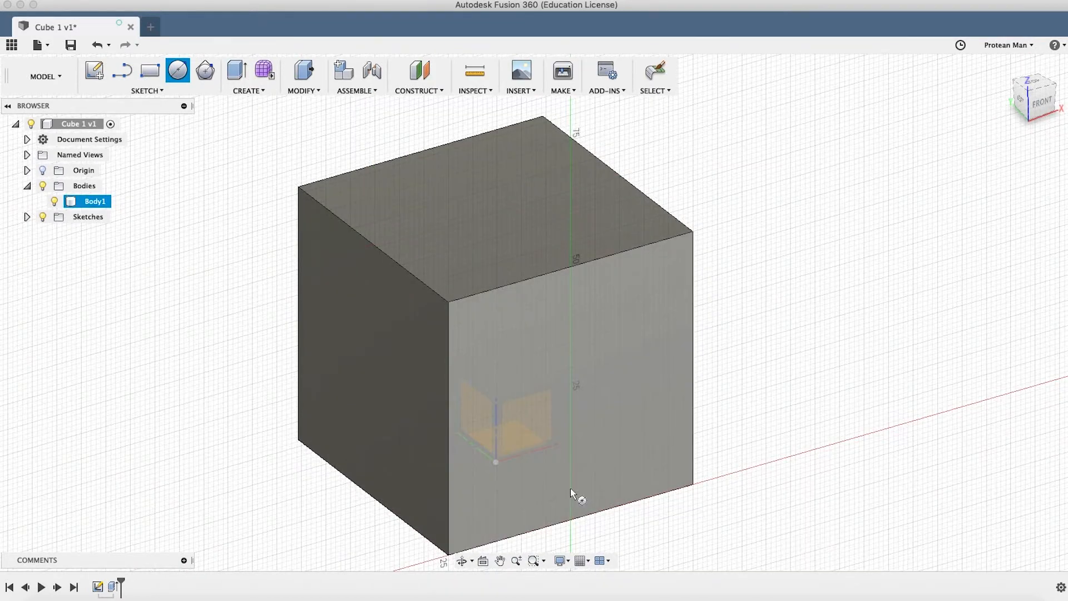
key(shift)
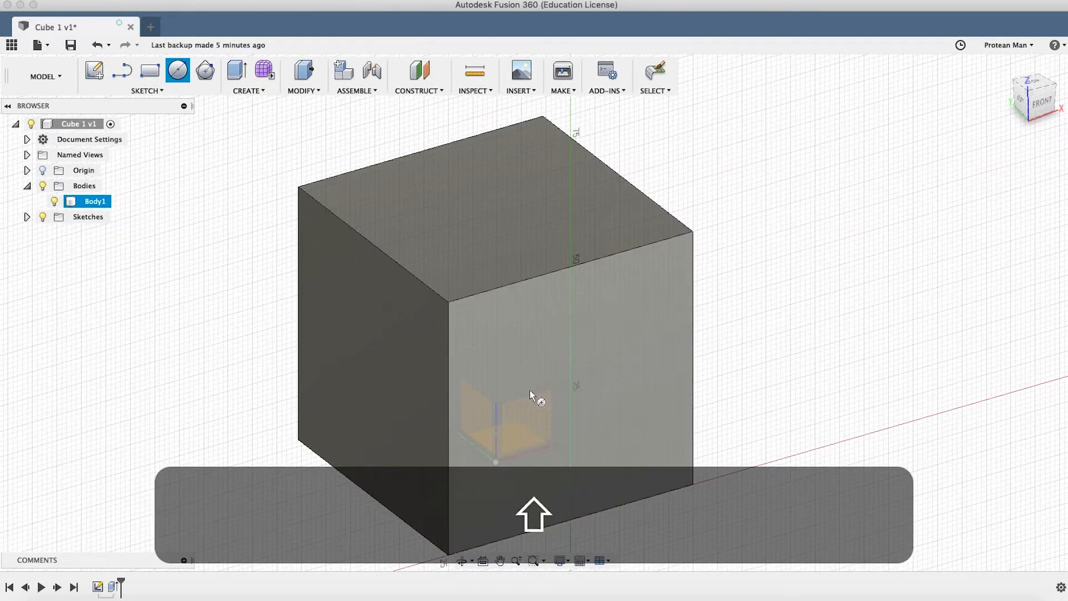
shift+middle_drag(454, 305, 477, 305)
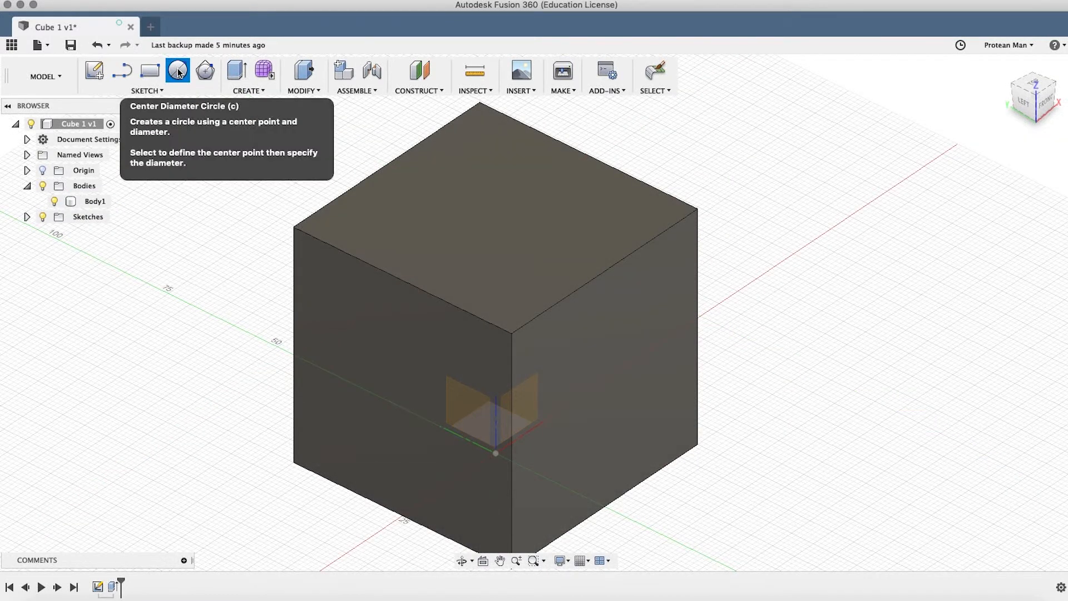
click(147, 91)
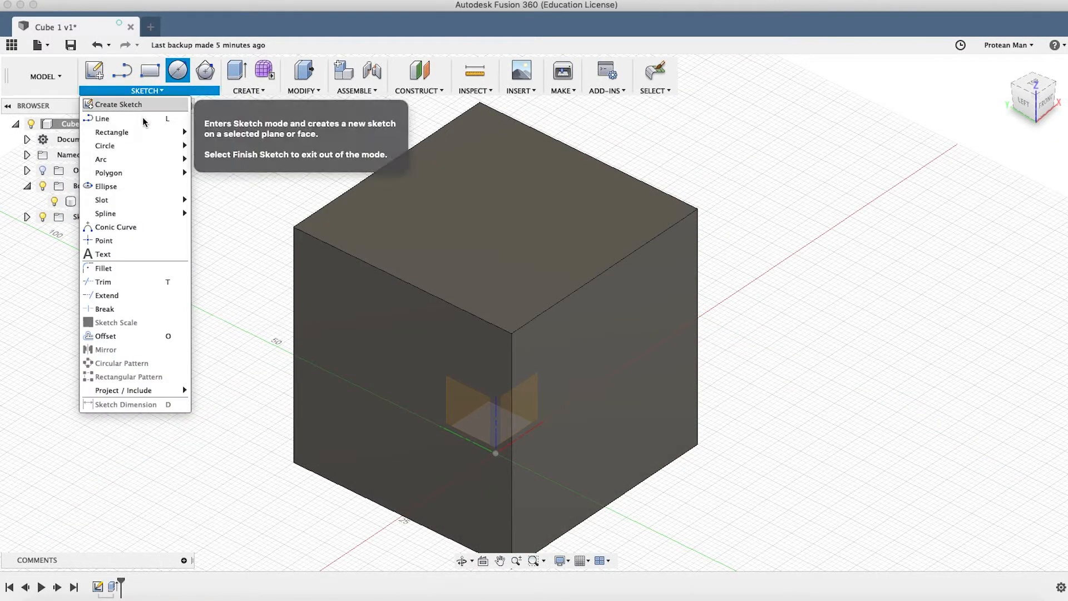
mouse_move(140, 134)
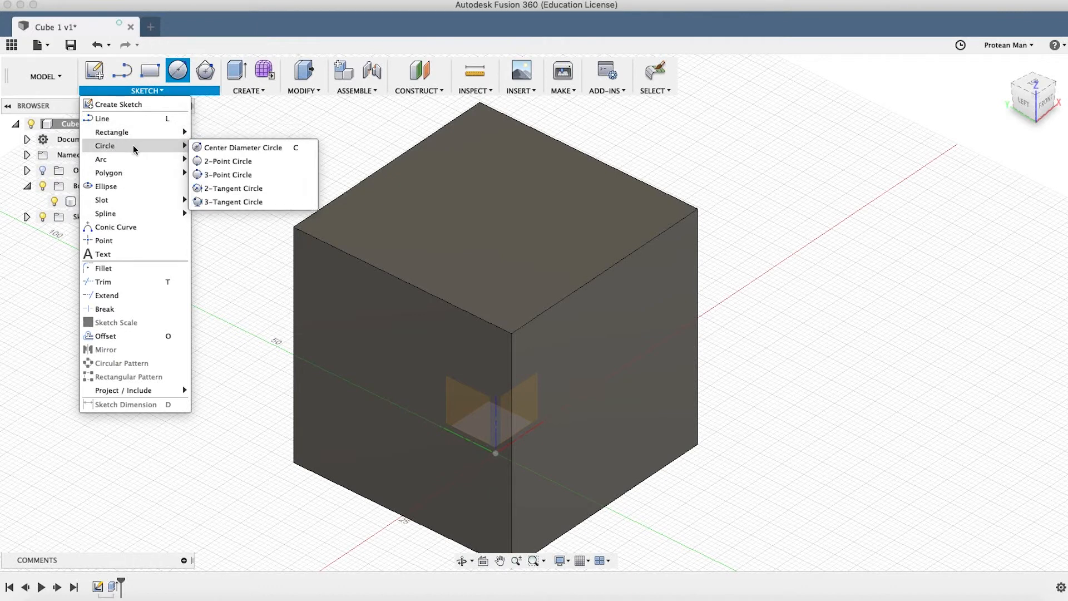
click(218, 148)
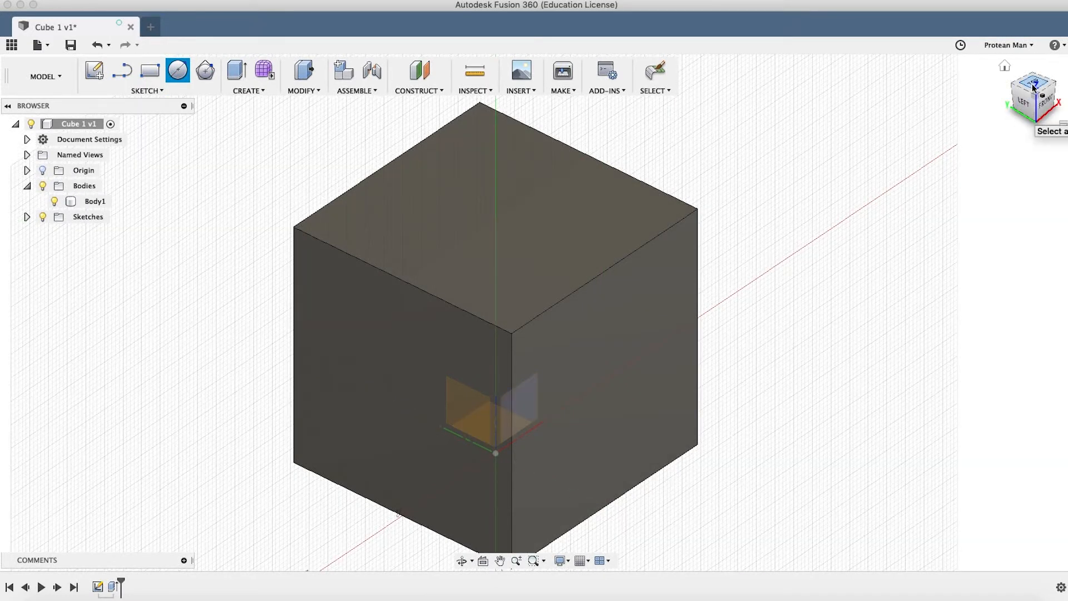
click(501, 229)
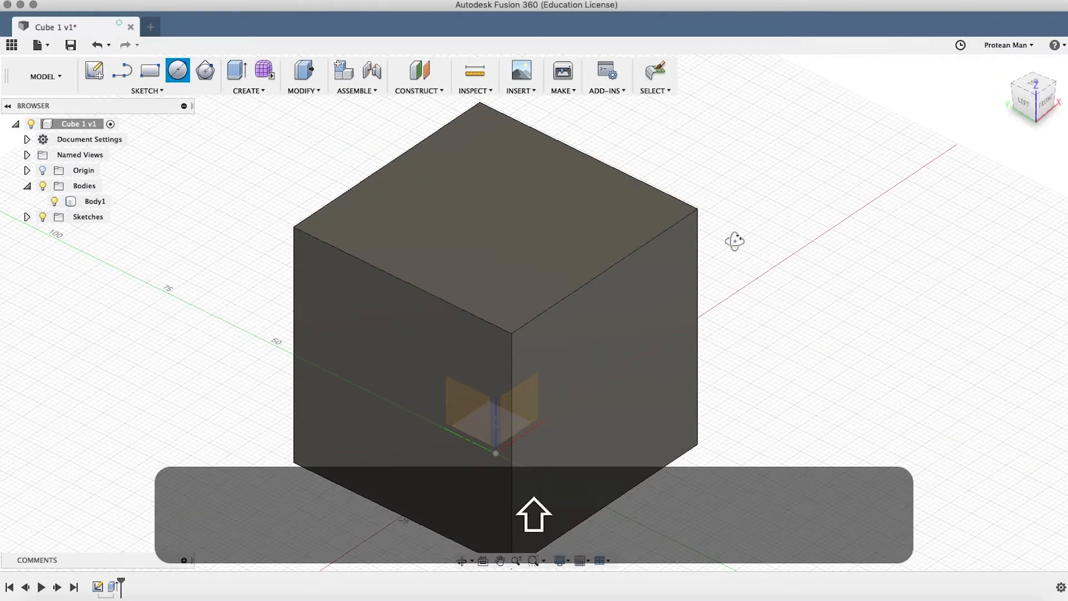
shift+middle_drag(734, 239, 640, 240)
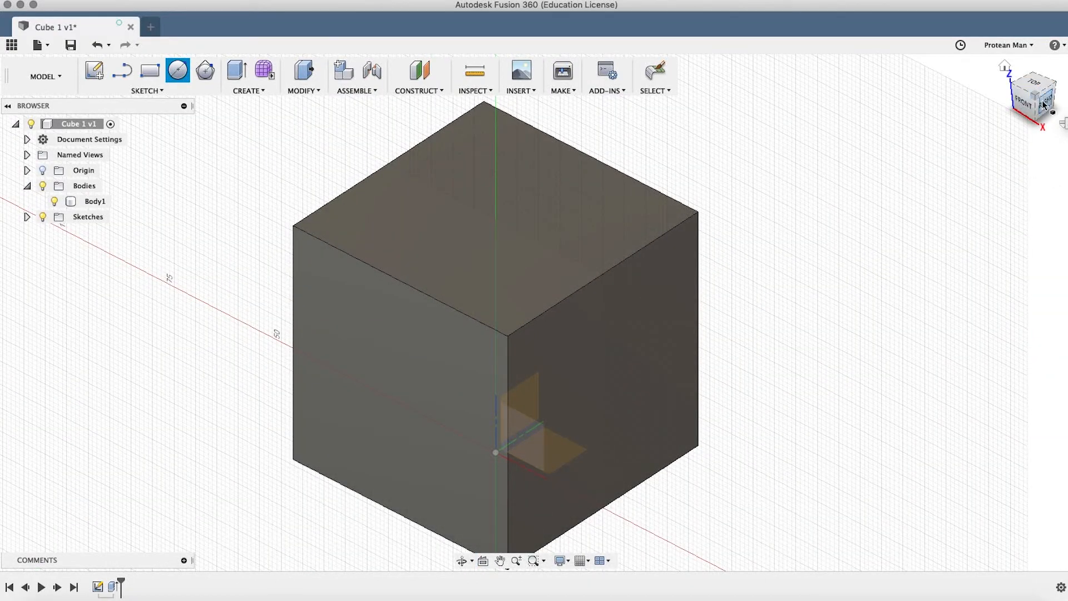
click(450, 227)
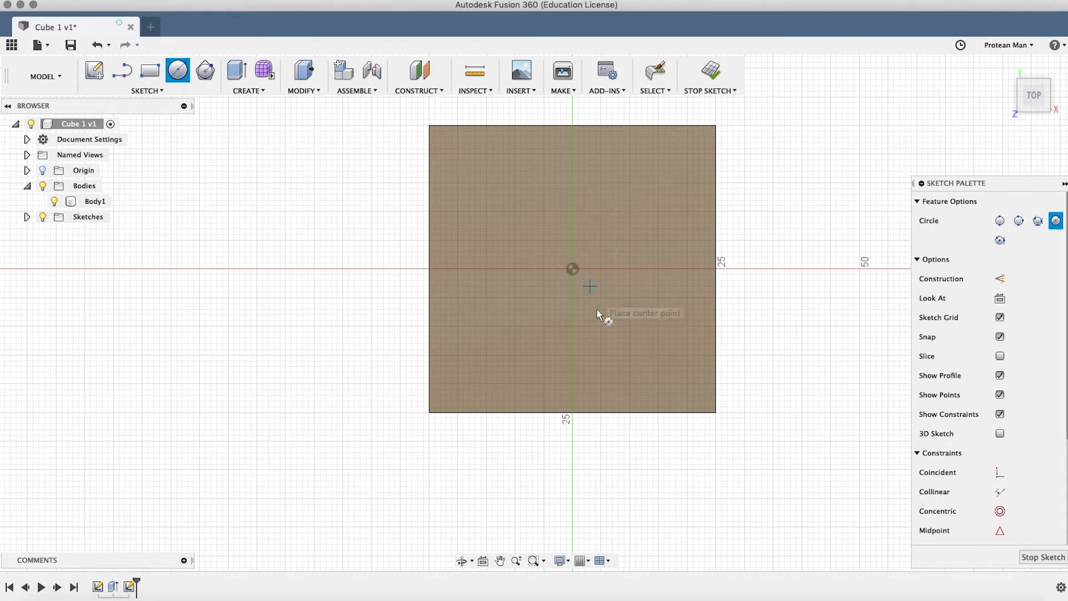
Step: Try to draw a circle centred on the origin of the top-face sketch
shift+middle_drag(603, 317, 572, 335)
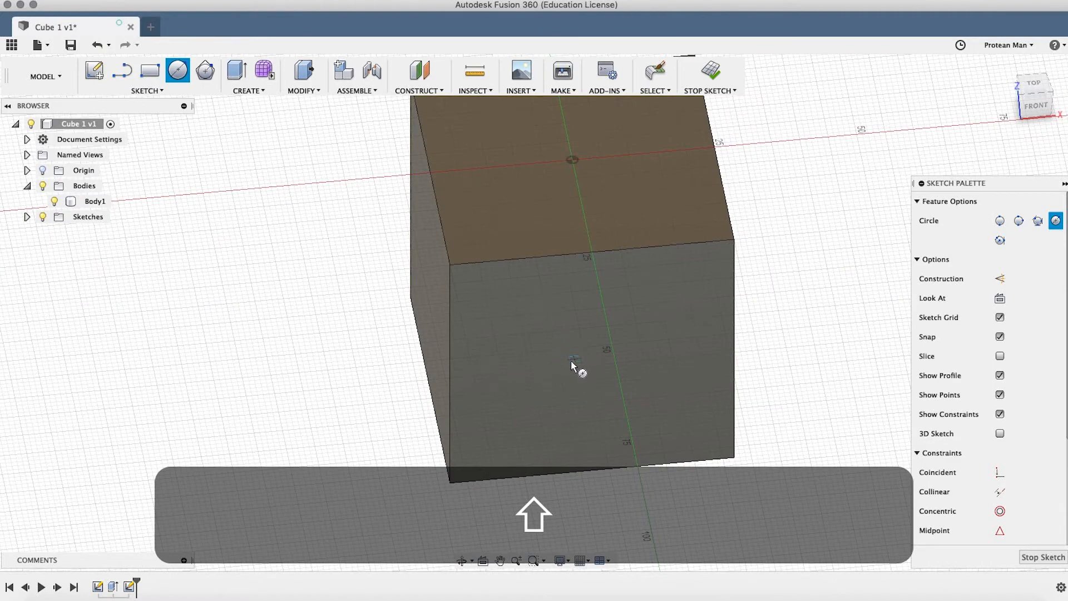
click(1036, 84)
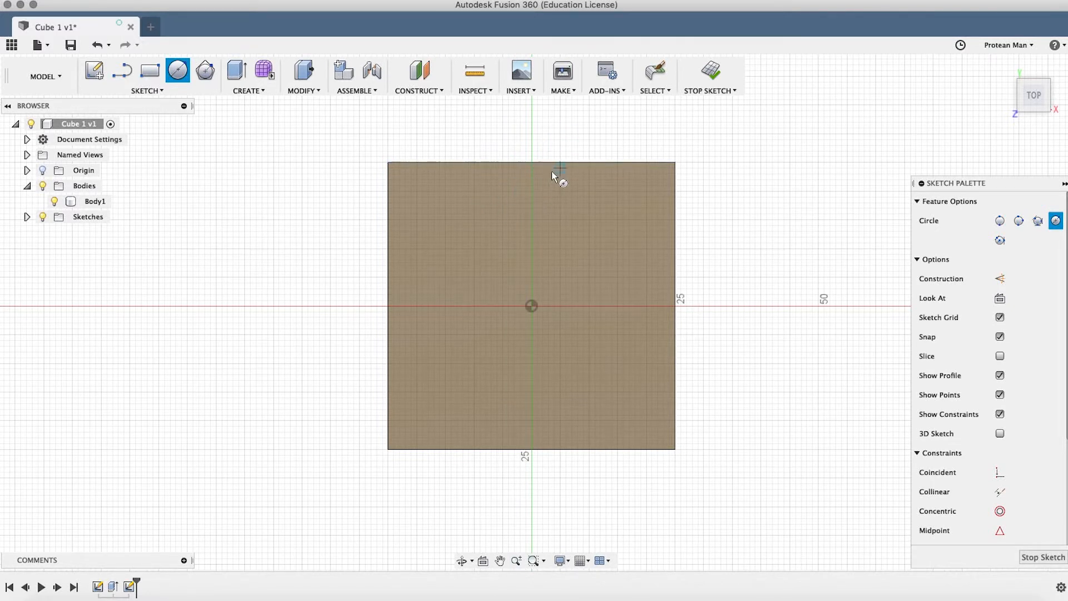
mouse_move(551, 217)
shift+middle_down()
mouse_move(573, 209)
mouse_move(552, 216)
shift+middle_up()
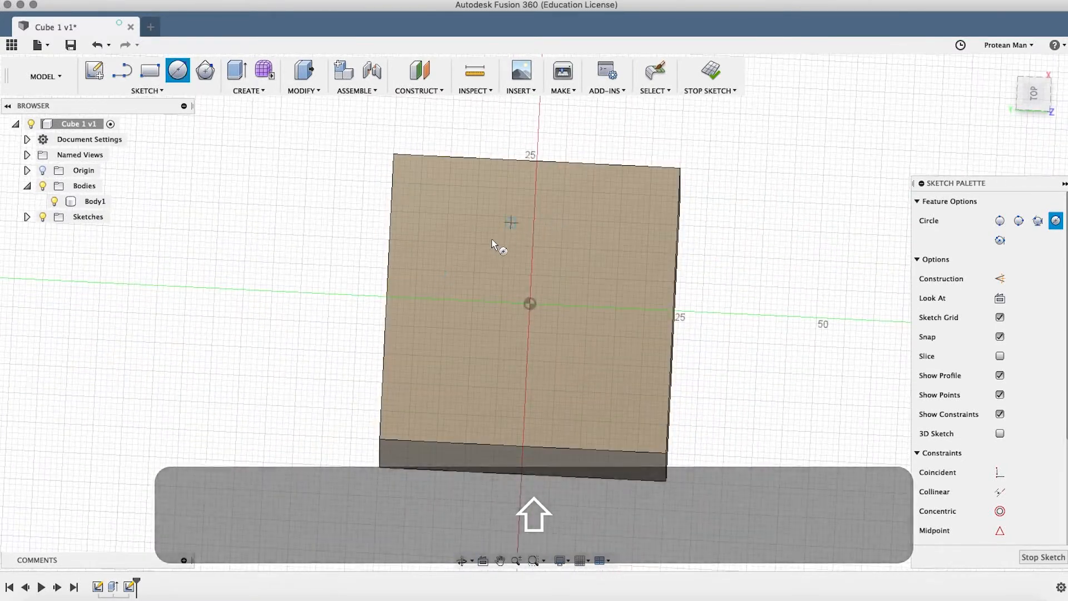
click(1034, 94)
drag(1032, 110, 913, 97)
click(1038, 92)
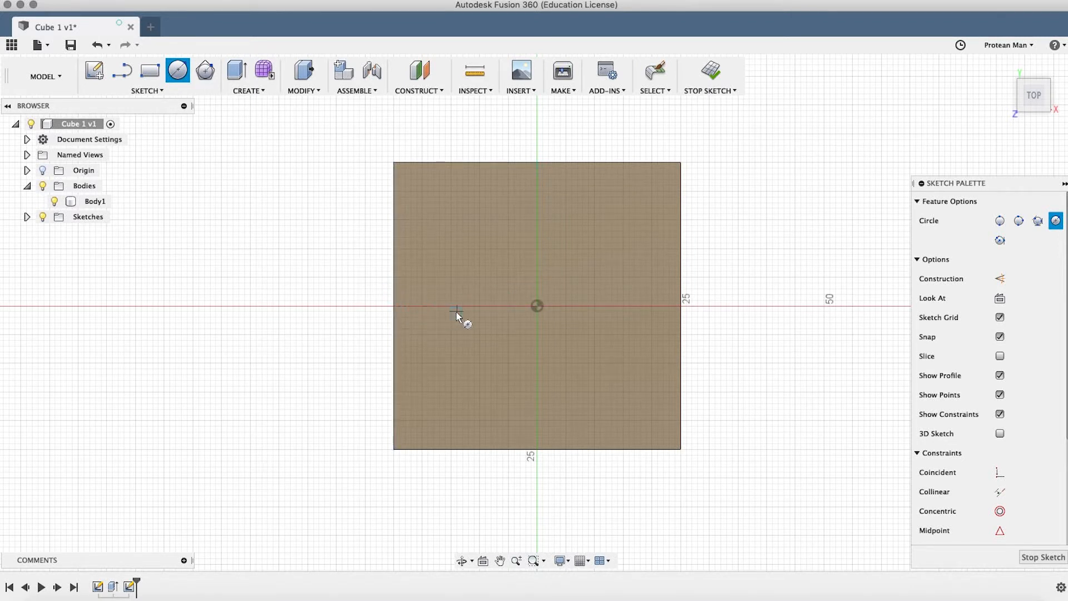
click(536, 306)
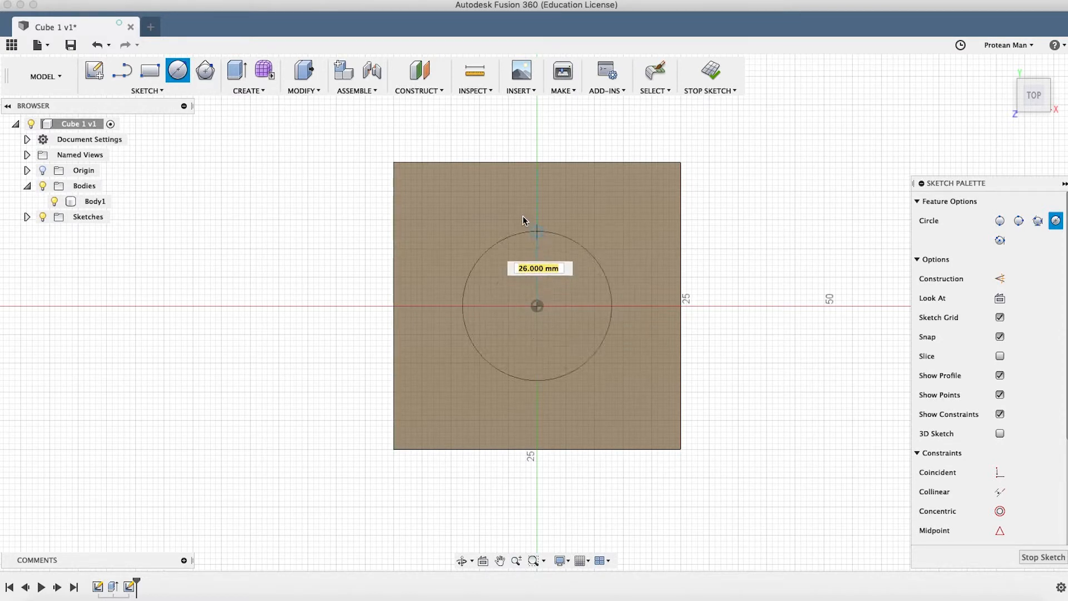
click(493, 214)
key(Escape)
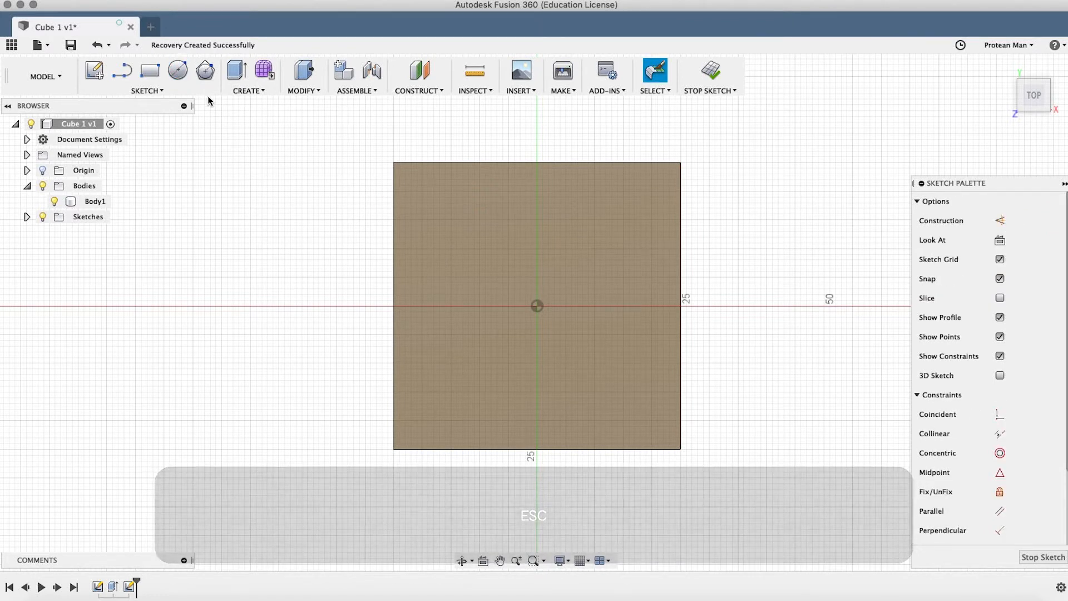
Step: Restart and cancel the circle command, and close the top-face sketch without drawing anything
click(186, 69)
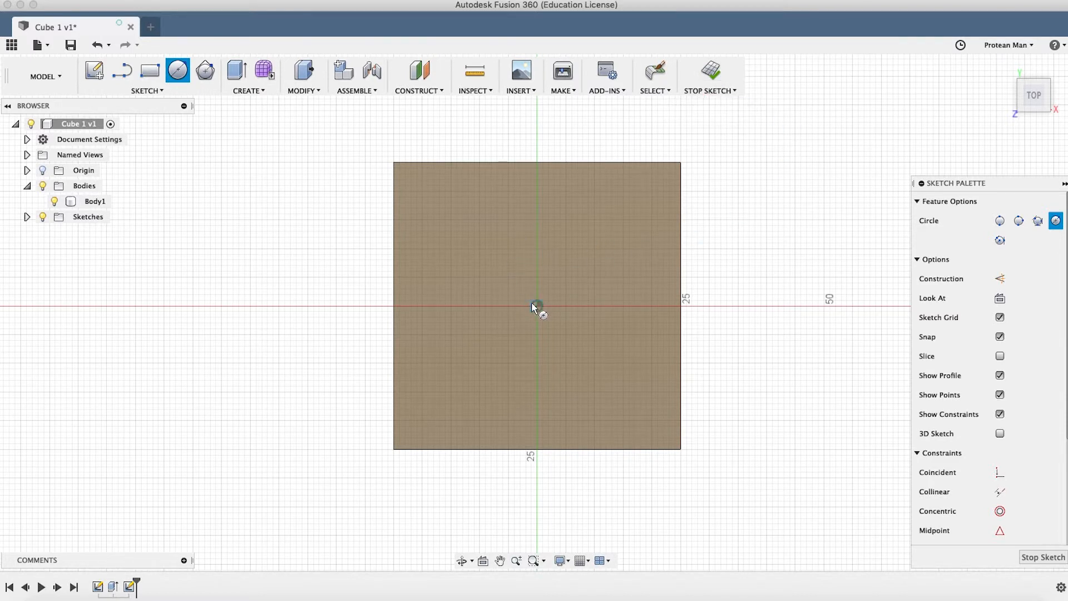
click(715, 71)
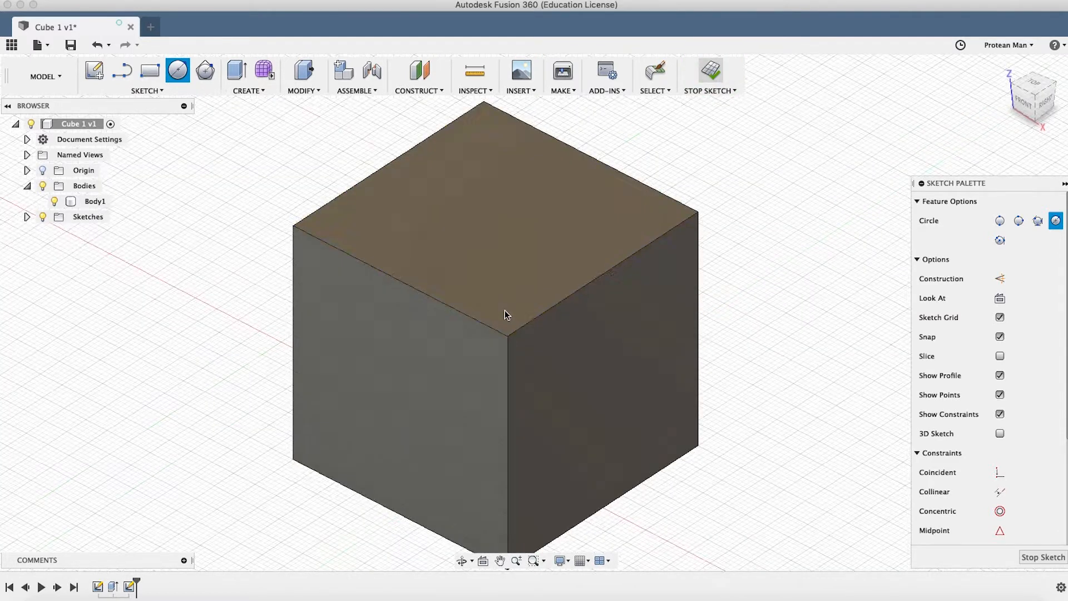
click(177, 76)
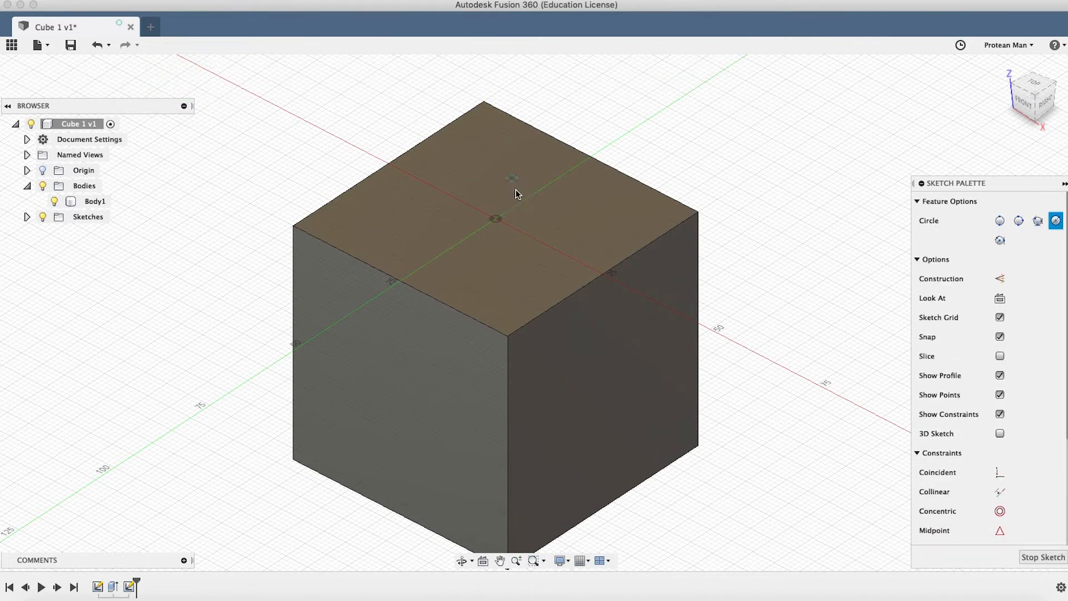
key(Escape)
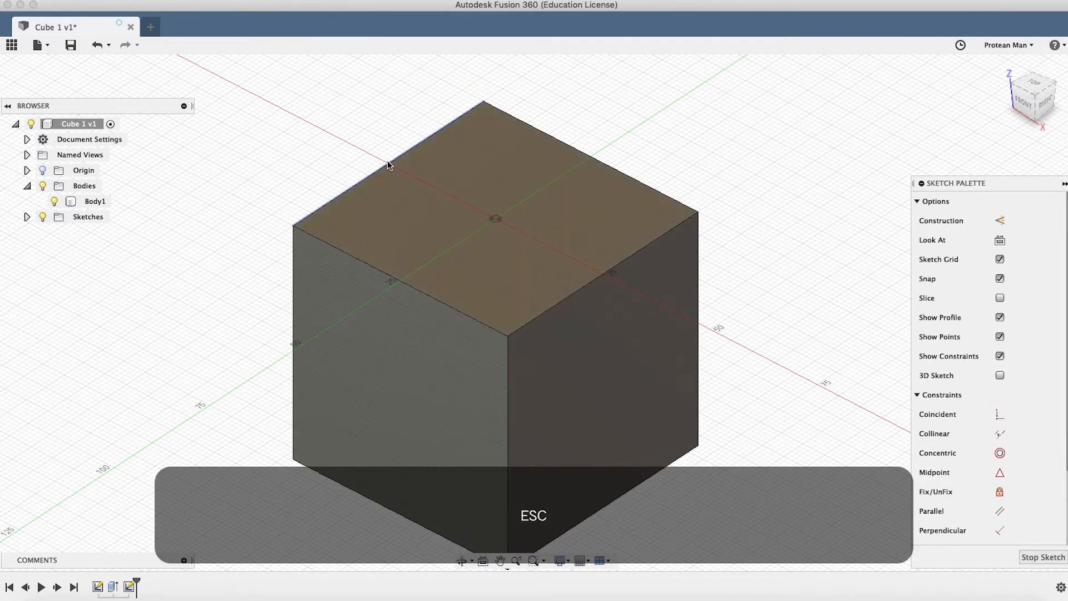
click(701, 182)
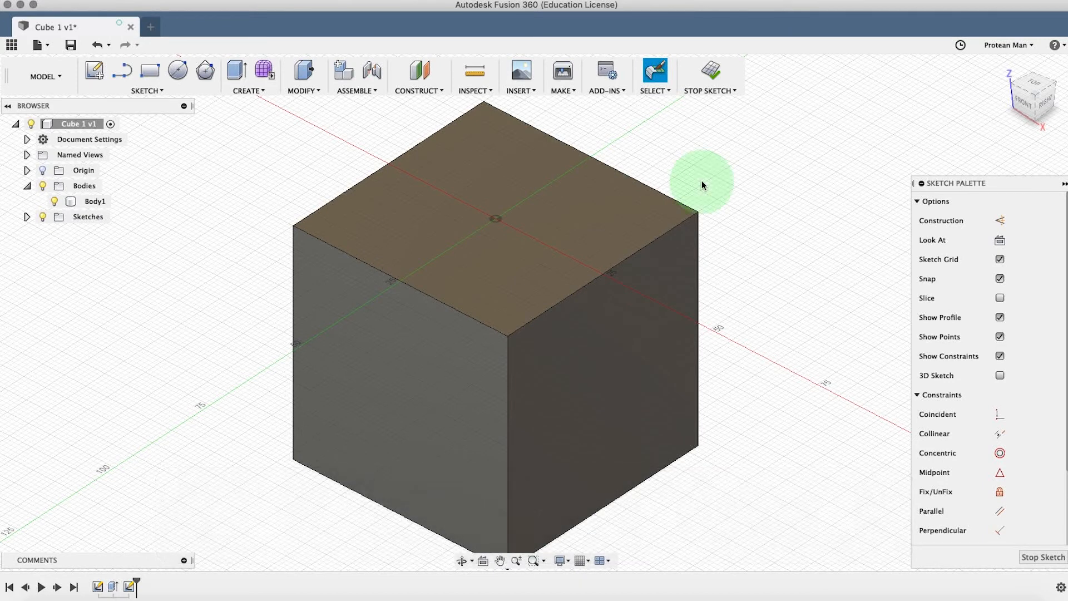
click(711, 71)
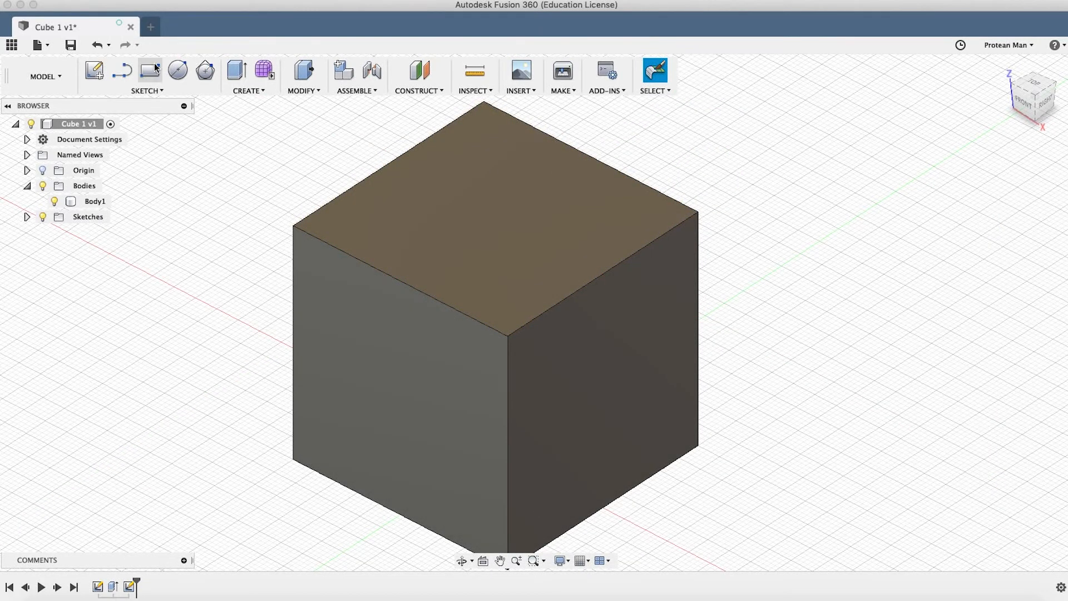
Step: Sketch a 25 mm diameter circle centred on the cube's top face and finish the sketch
click(178, 70)
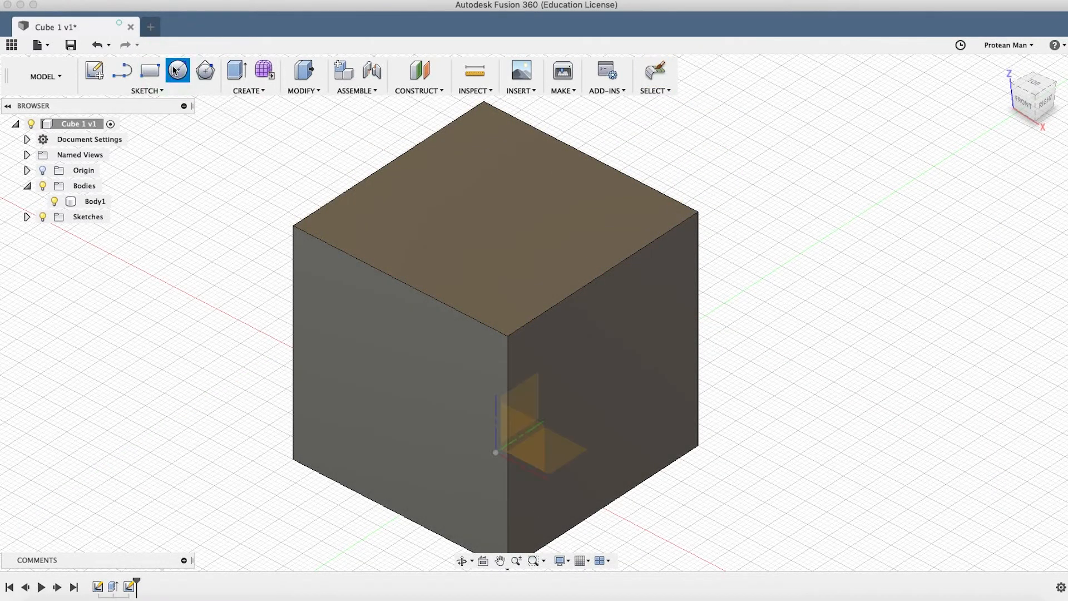
click(480, 179)
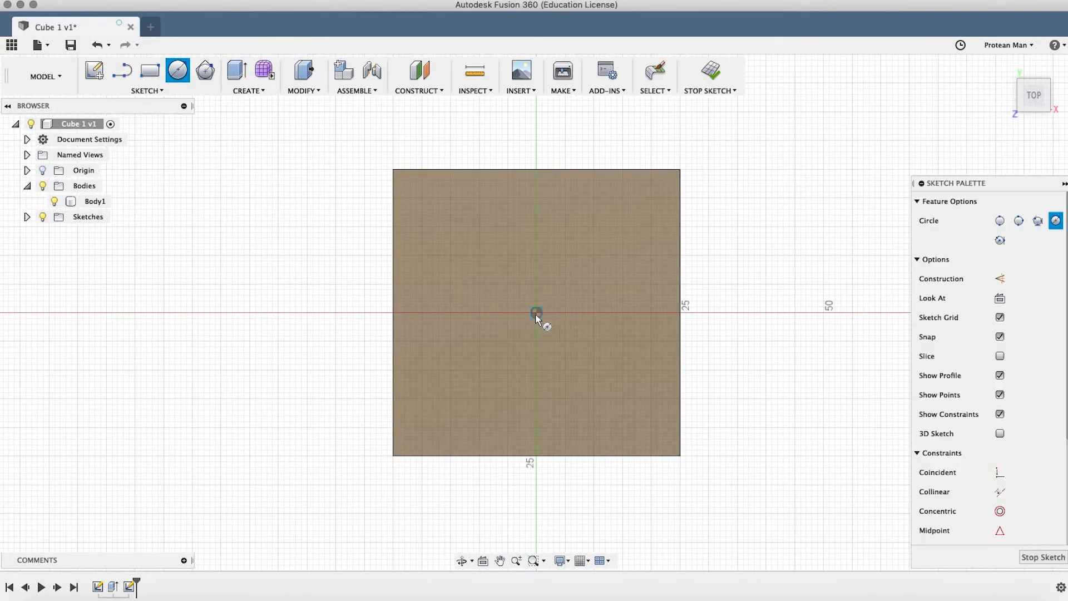
click(536, 314)
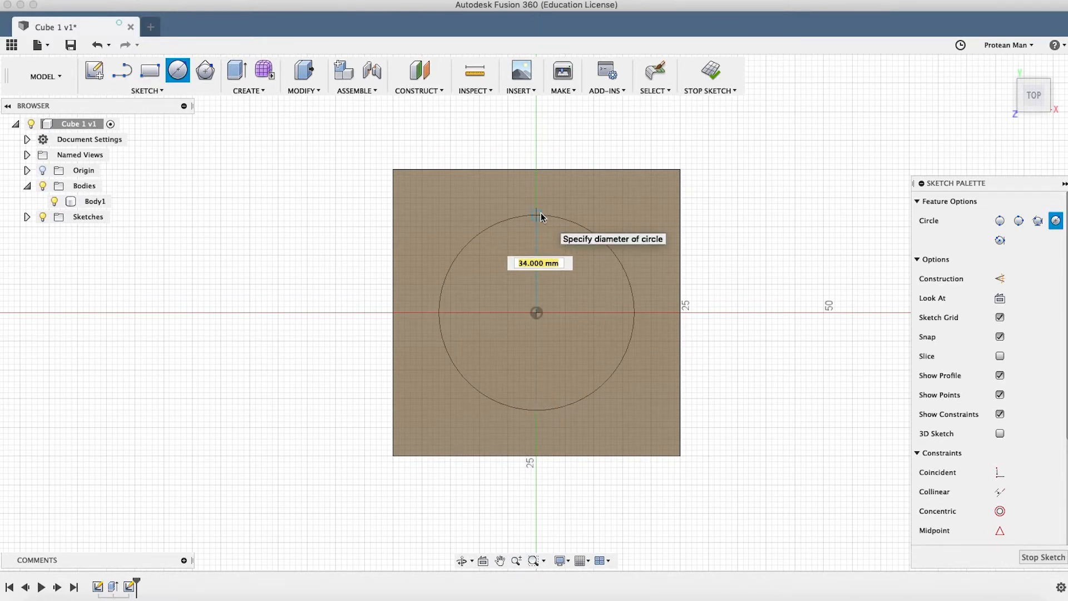
text(25)
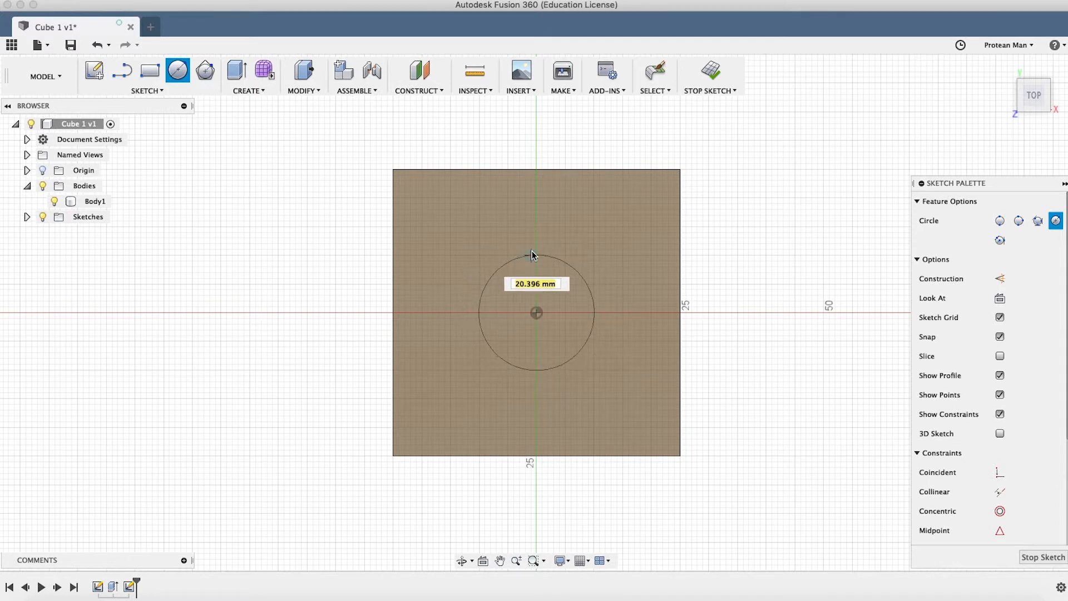
text(25)
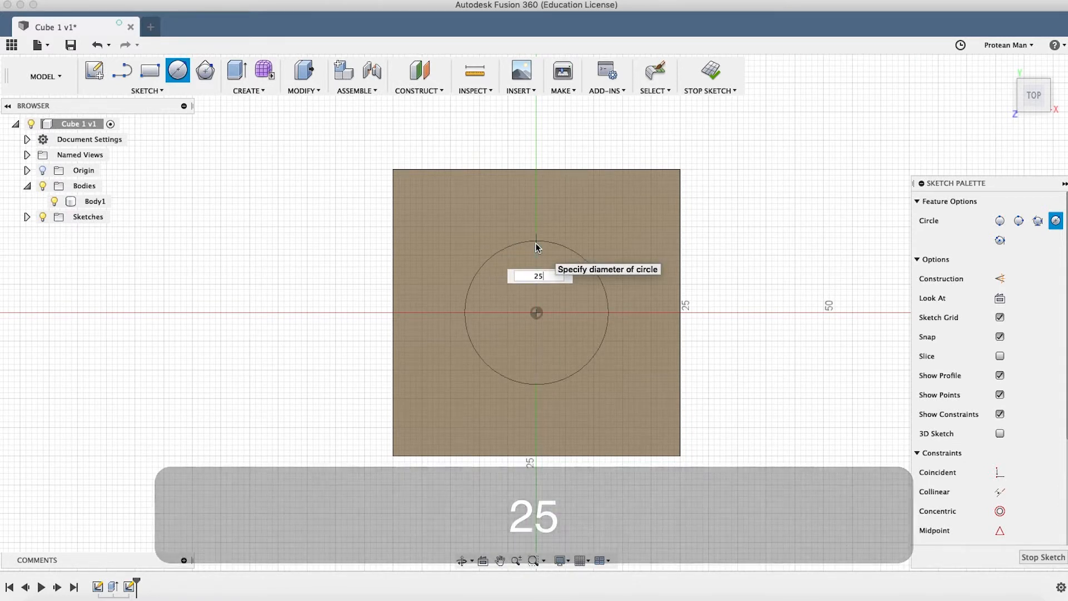
key(Tab)
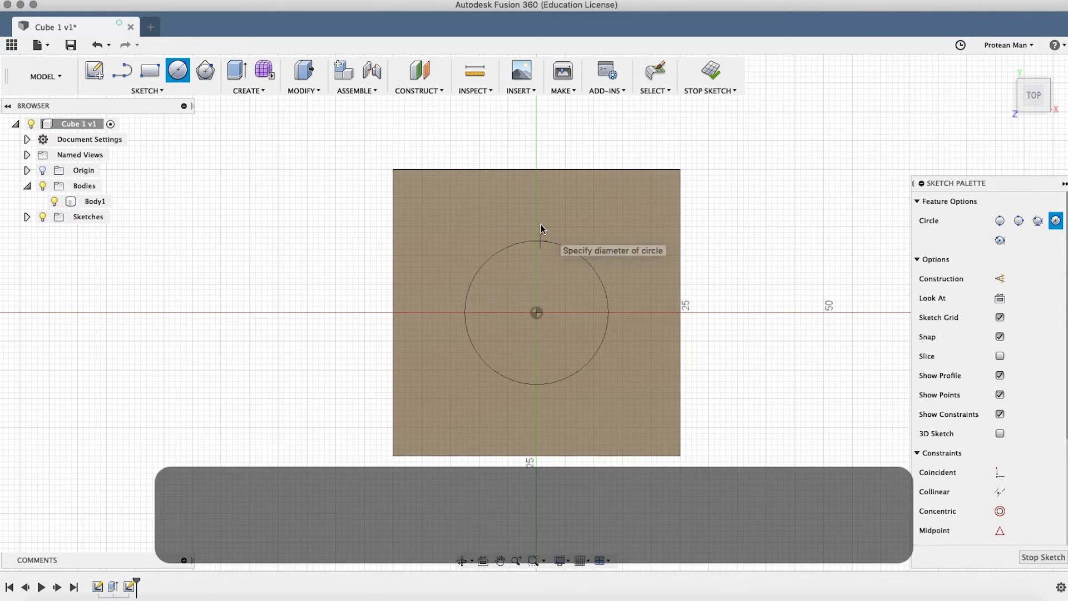
key(Return)
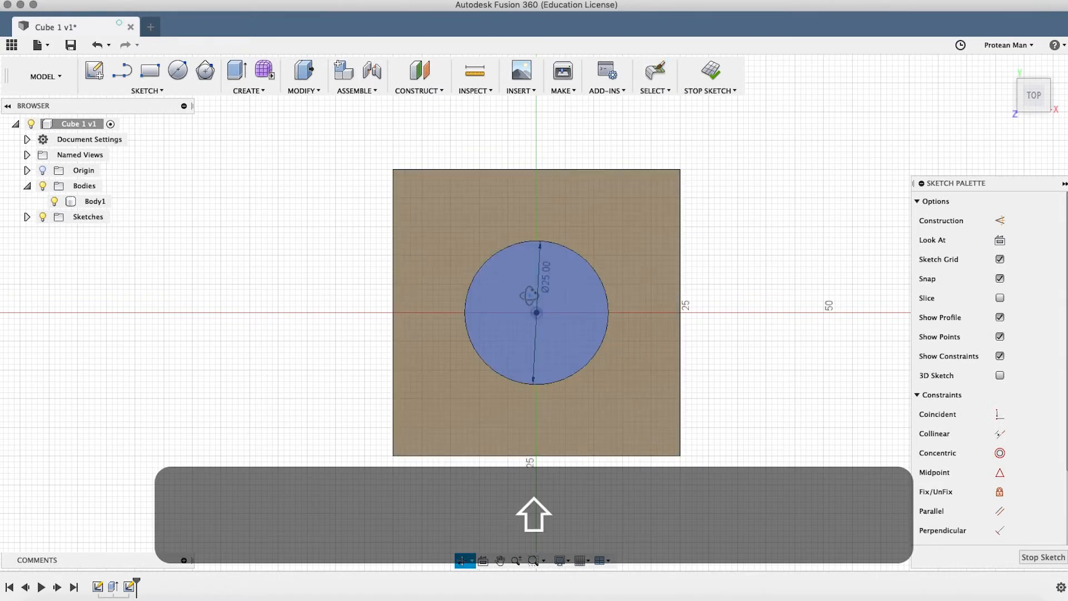
mouse_move(529, 195)
shift+middle_down()
mouse_move(569, 231)
mouse_move(558, 299)
shift+middle_up()
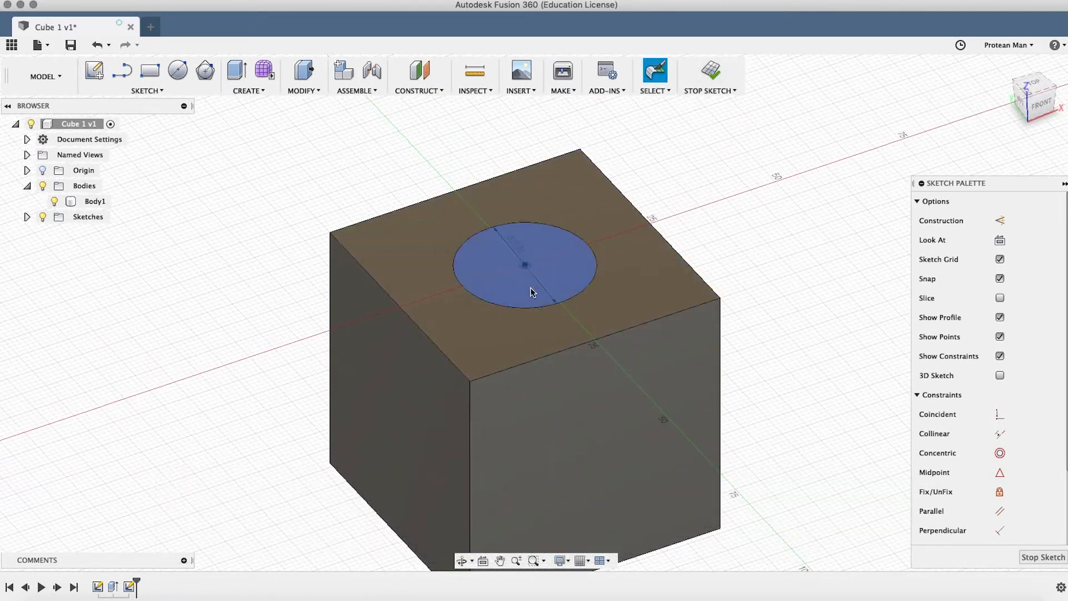
shift+middle_drag(529, 289, 538, 318)
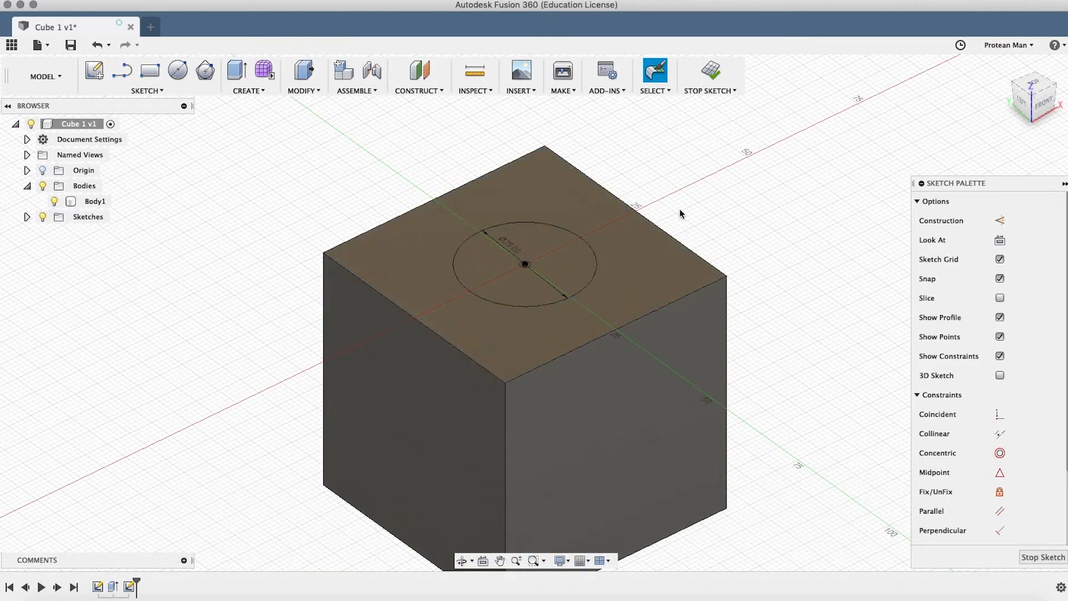
click(710, 65)
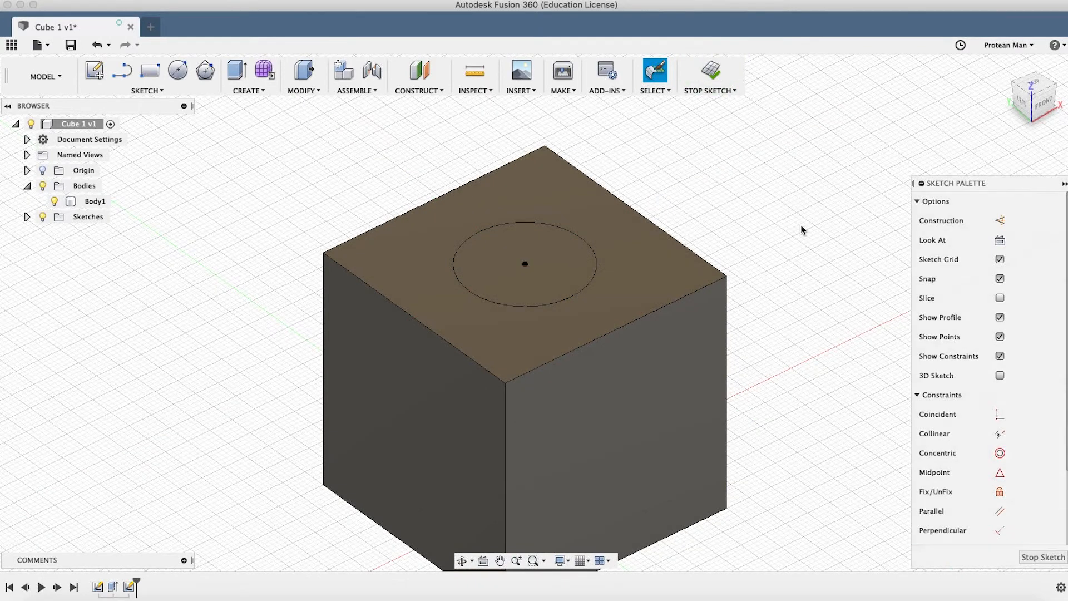
Step: Extrude the circle on the cube's top face 40 mm upward as a new body
click(237, 71)
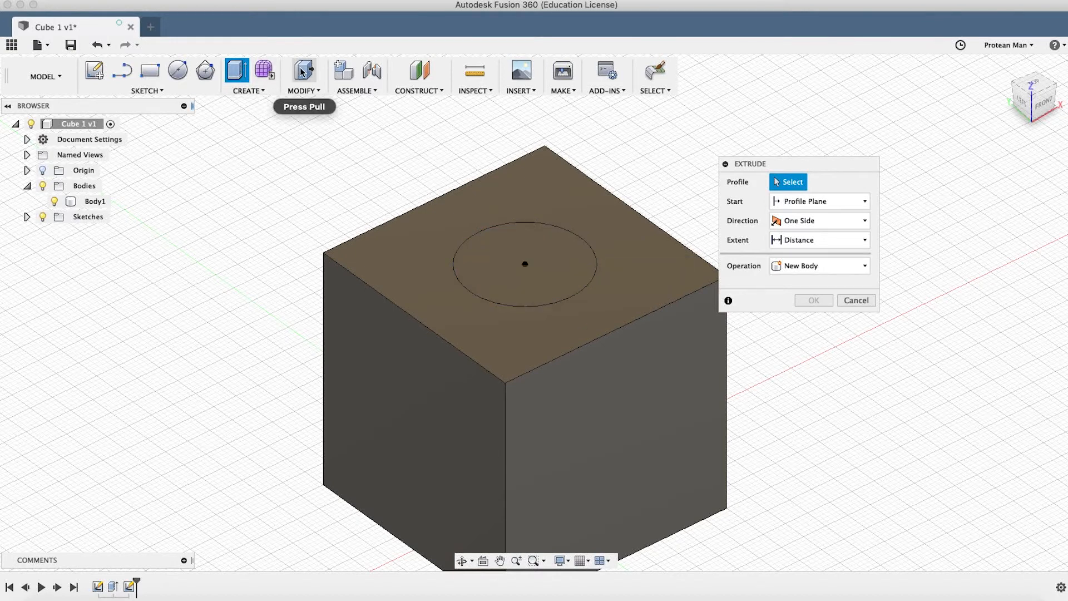
click(487, 246)
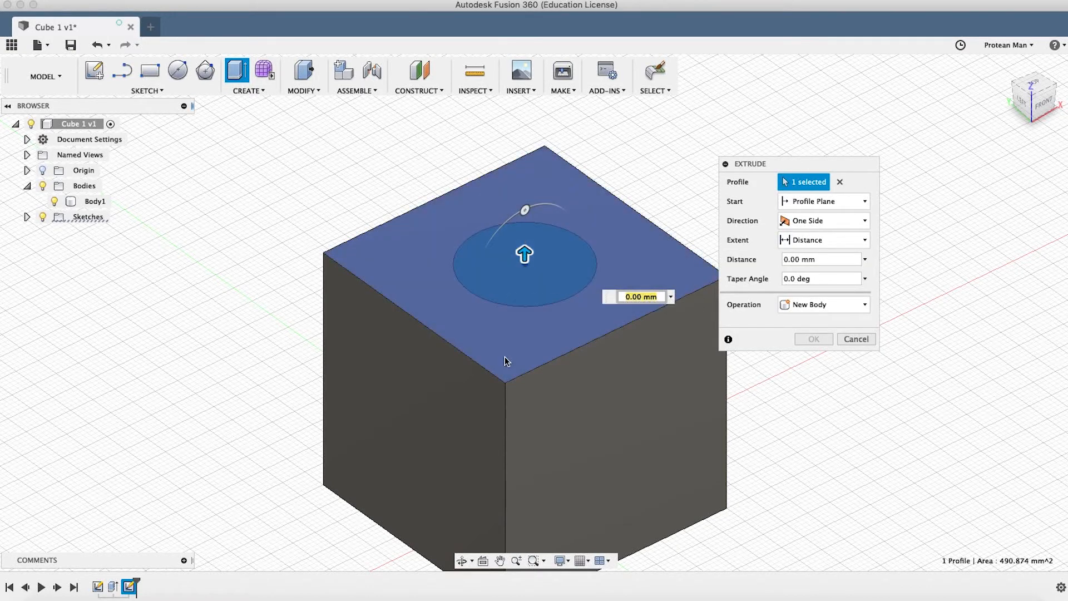
shift+middle_drag(505, 357, 550, 331)
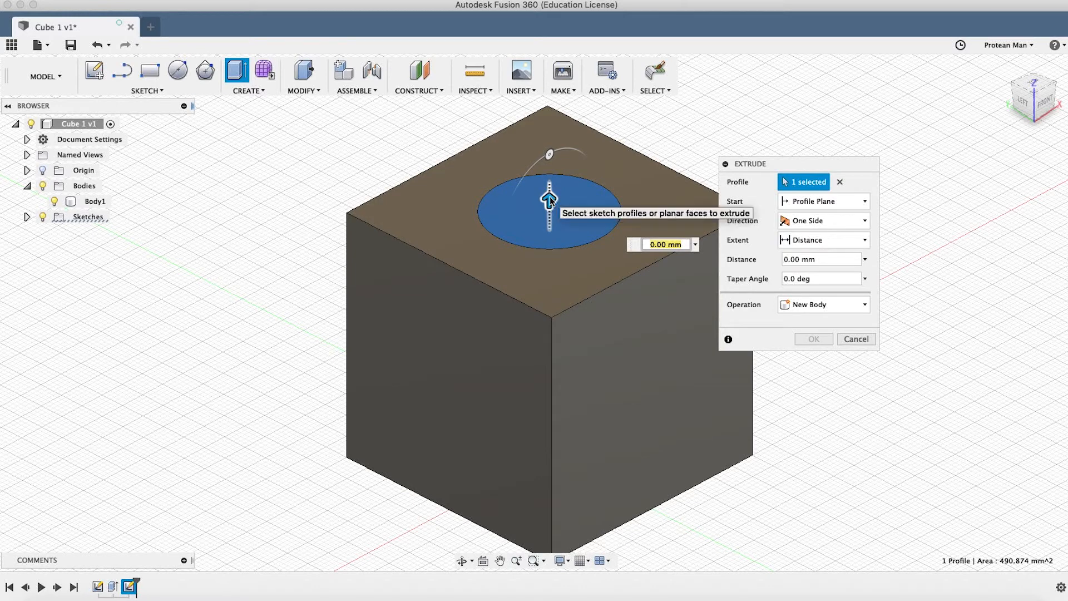
drag(550, 198, 558, 146)
middle_drag(550, 144, 526, 271)
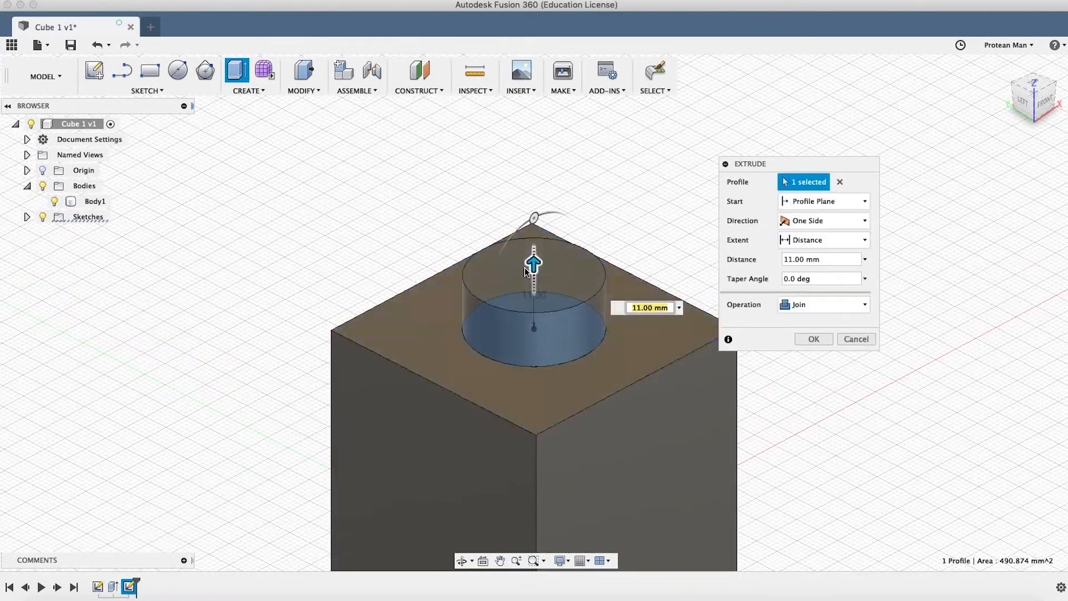
drag(533, 263, 534, 157)
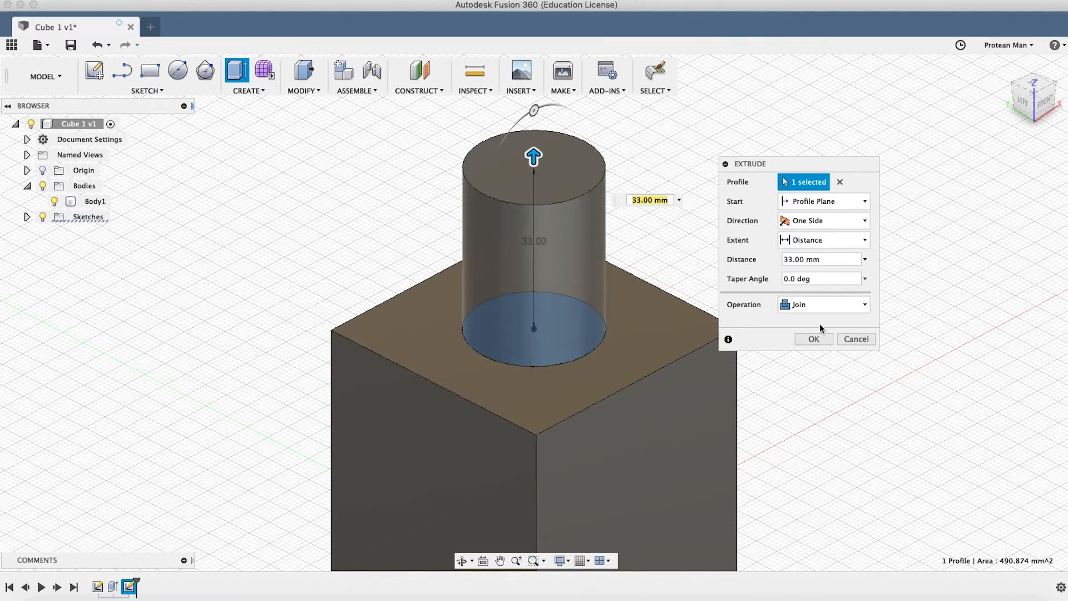
click(786, 308)
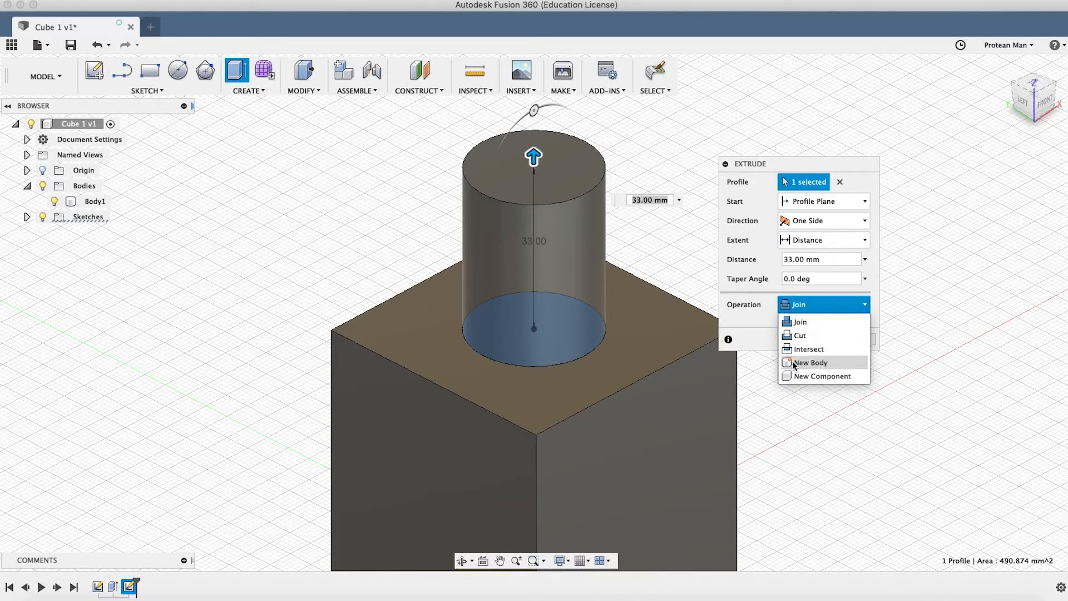
click(811, 363)
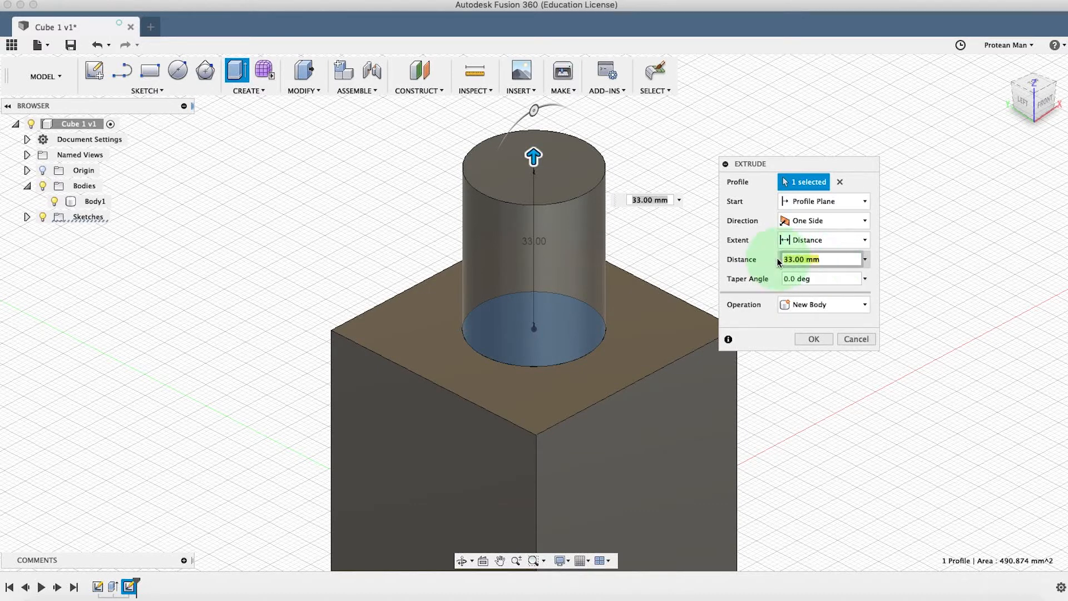
text(40)
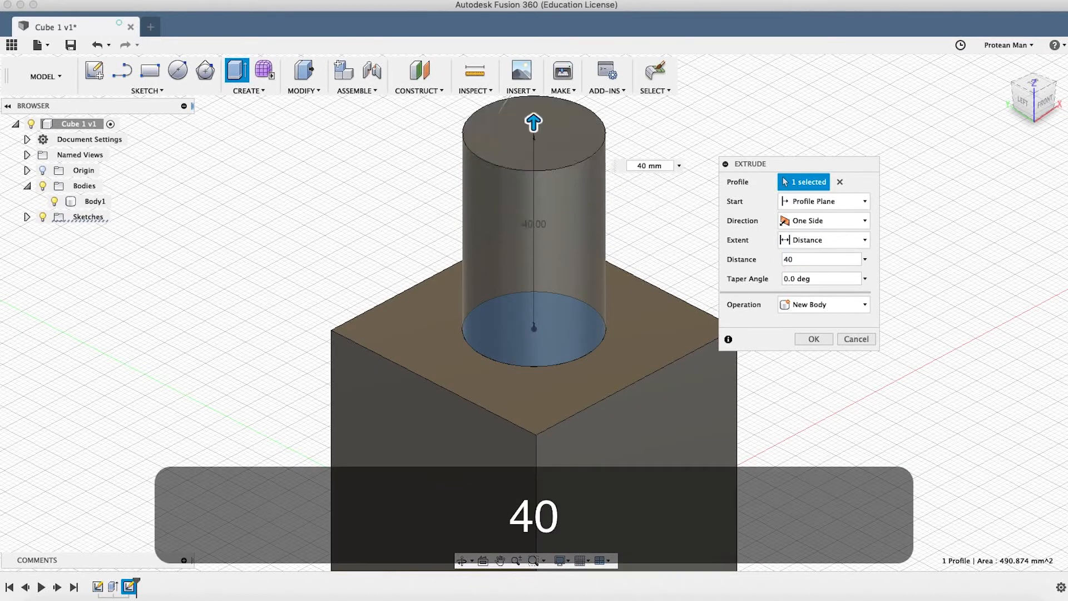
click(812, 338)
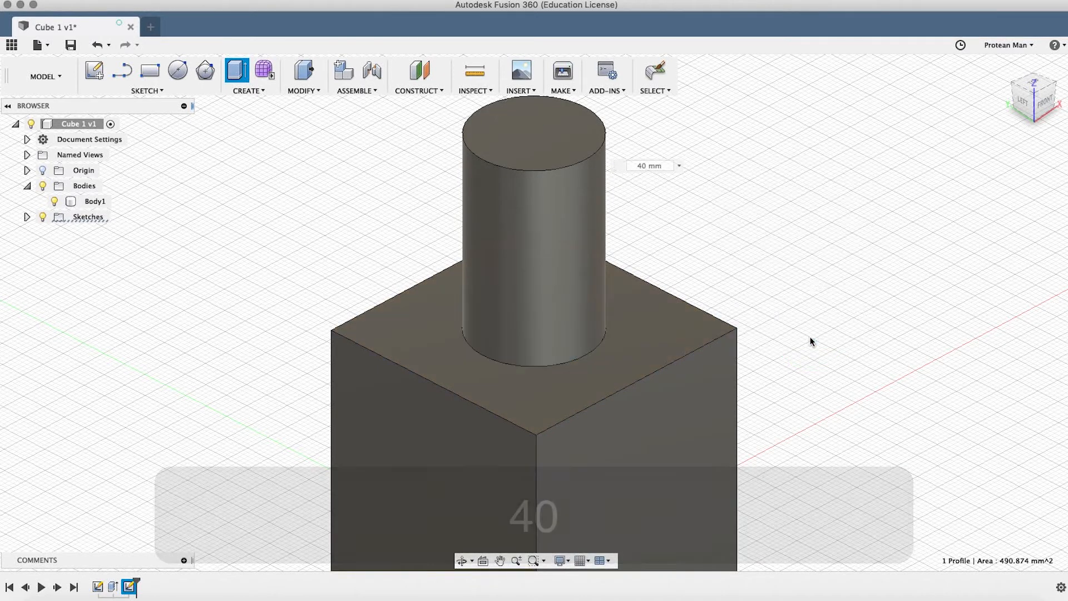
click(813, 281)
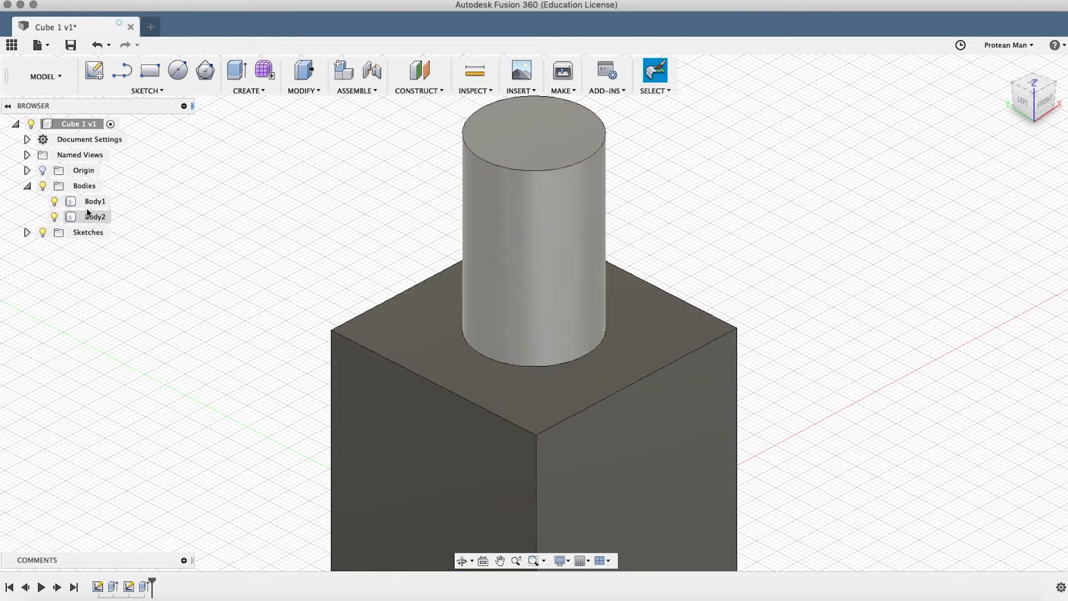
Step: Select the cylinder's side and top faces to examine which body they belong to
click(493, 221)
click(522, 159)
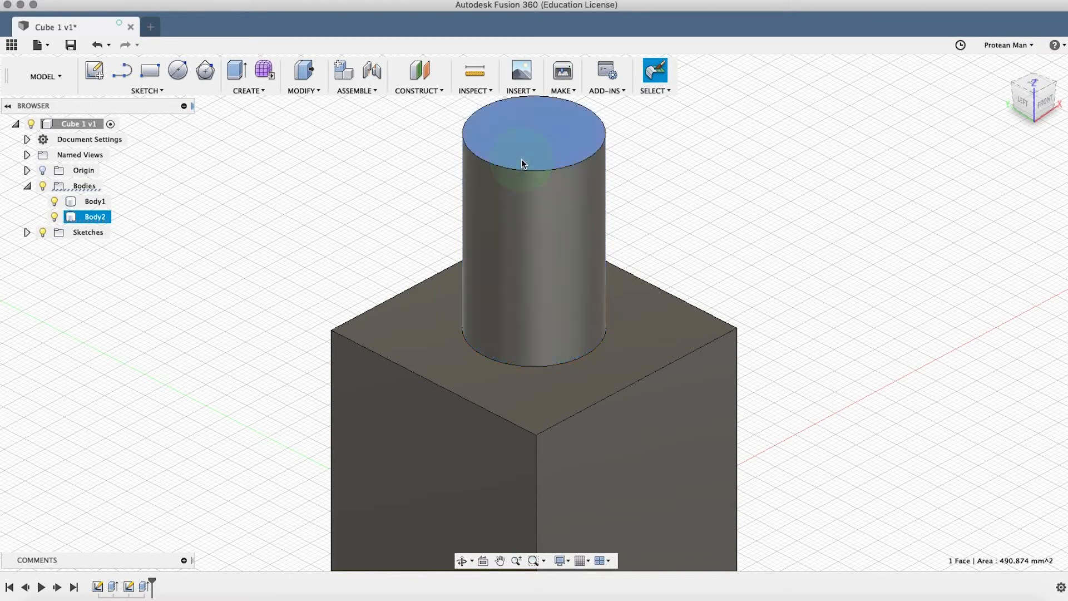
click(428, 319)
click(431, 267)
click(474, 242)
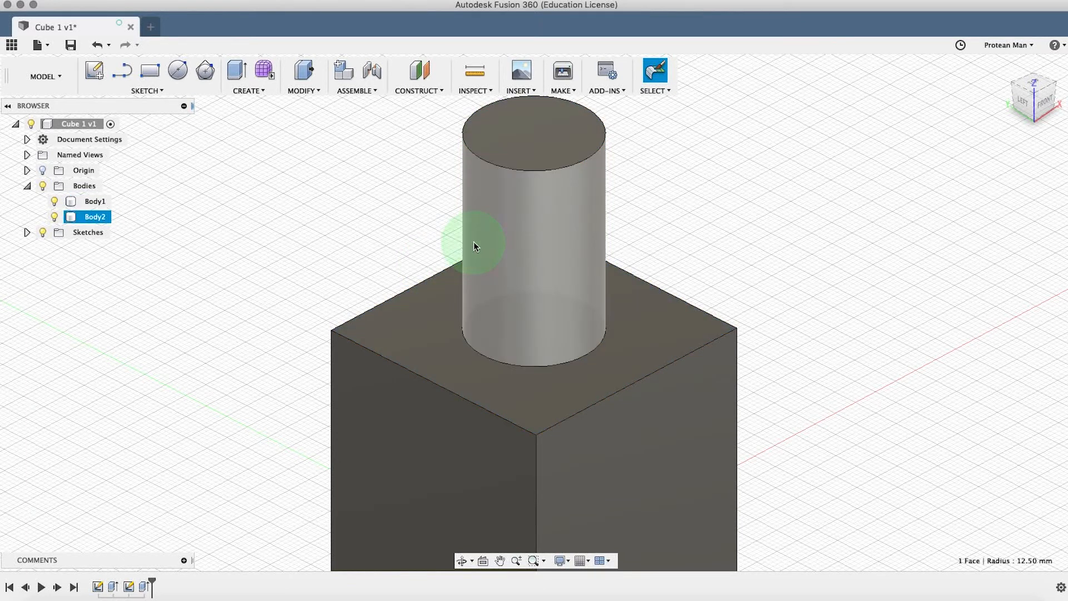
click(489, 155)
click(279, 181)
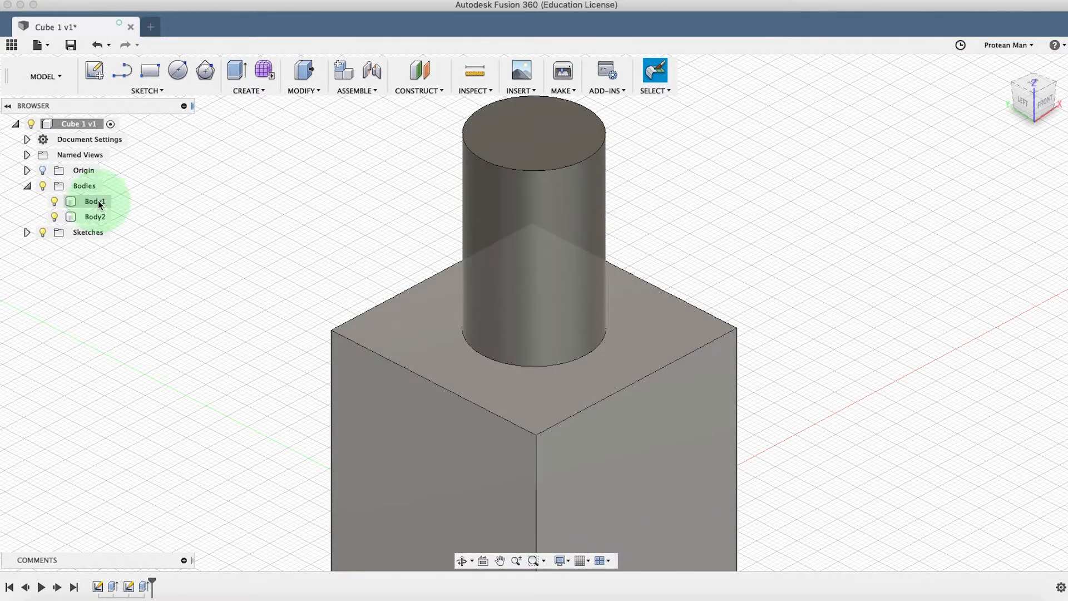
Step: Highlight the cube body and the cylinder body in the browser to examine them as separate bodies
click(98, 202)
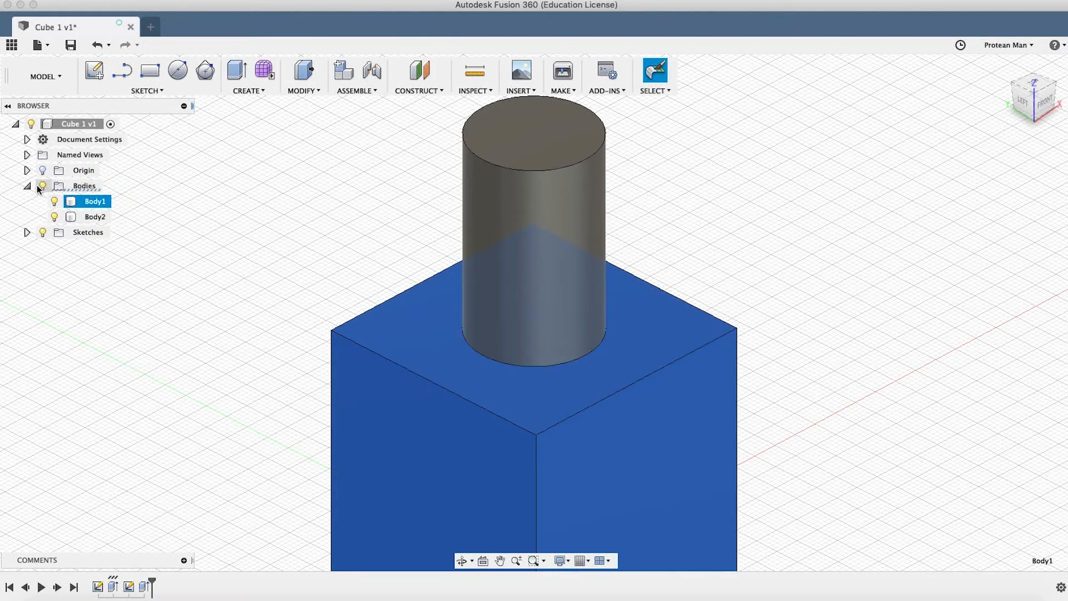
click(28, 187)
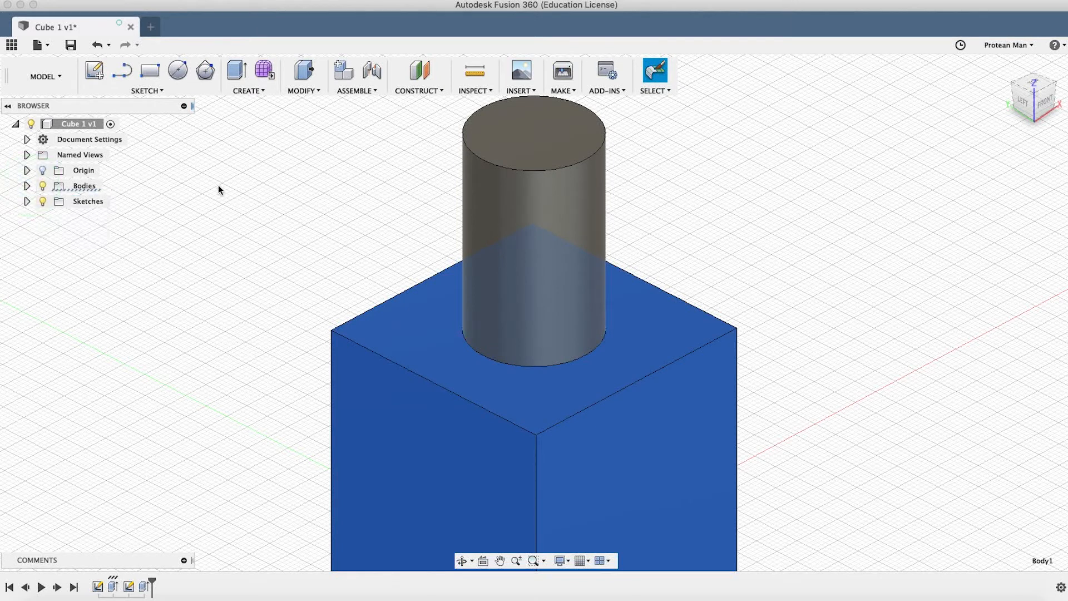
click(27, 187)
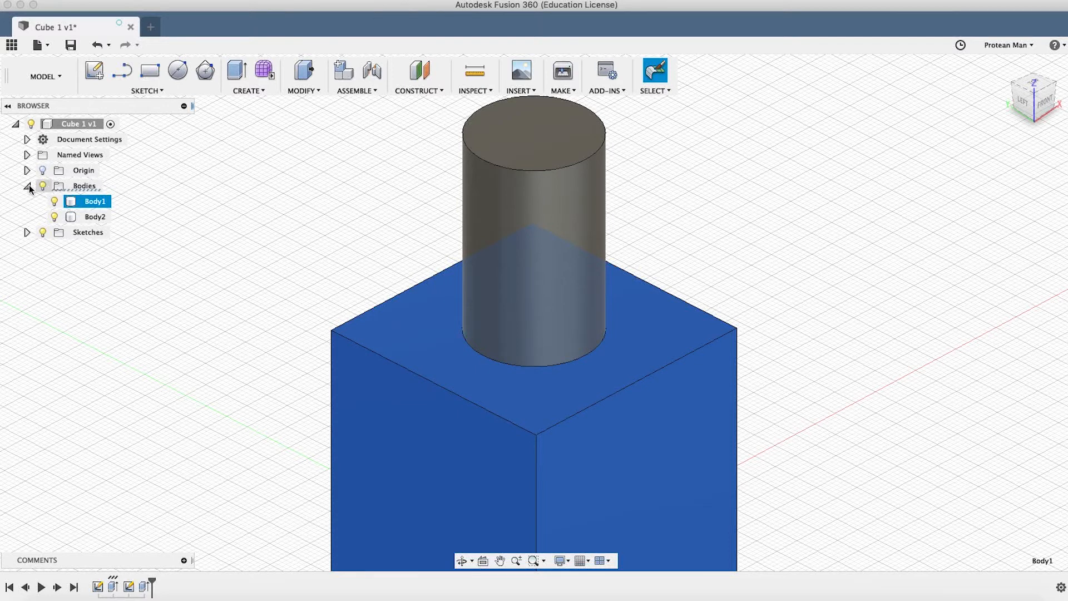
click(93, 217)
click(285, 227)
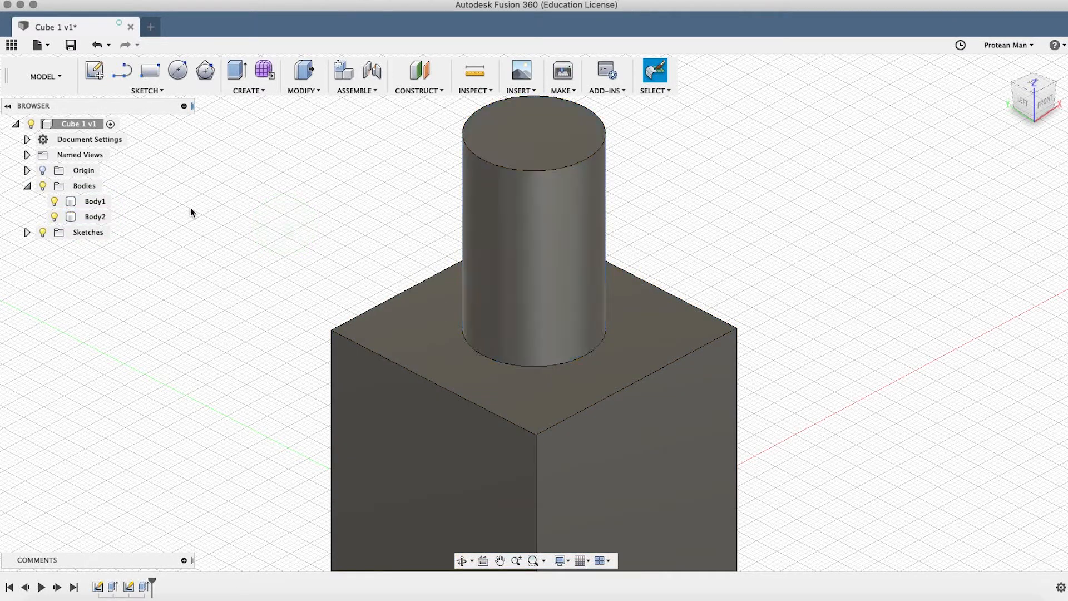
Step: Hide the cylinder's body and show it again
click(54, 217)
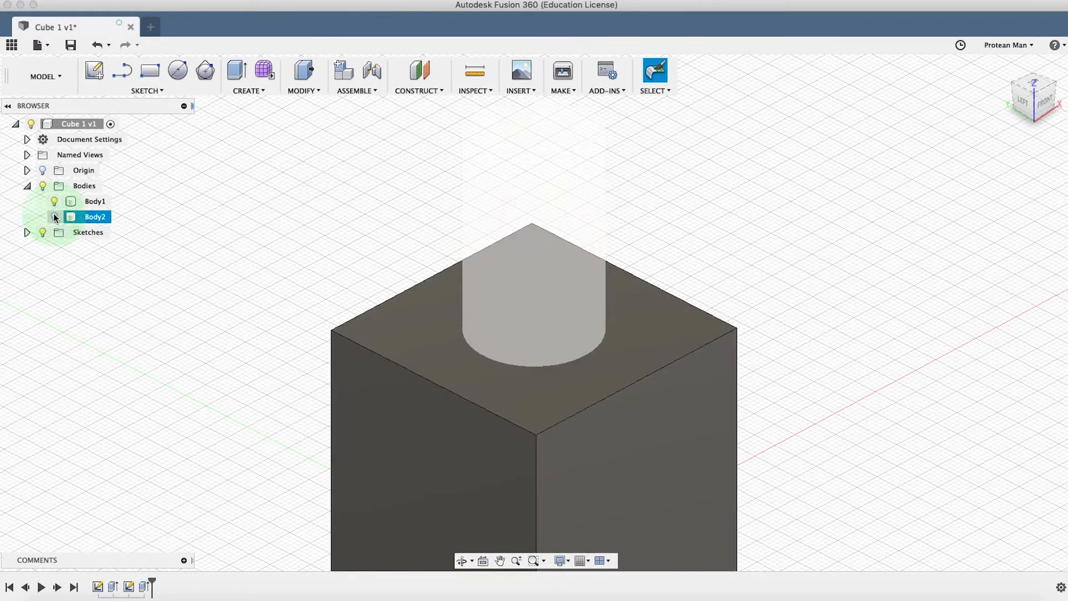
click(247, 226)
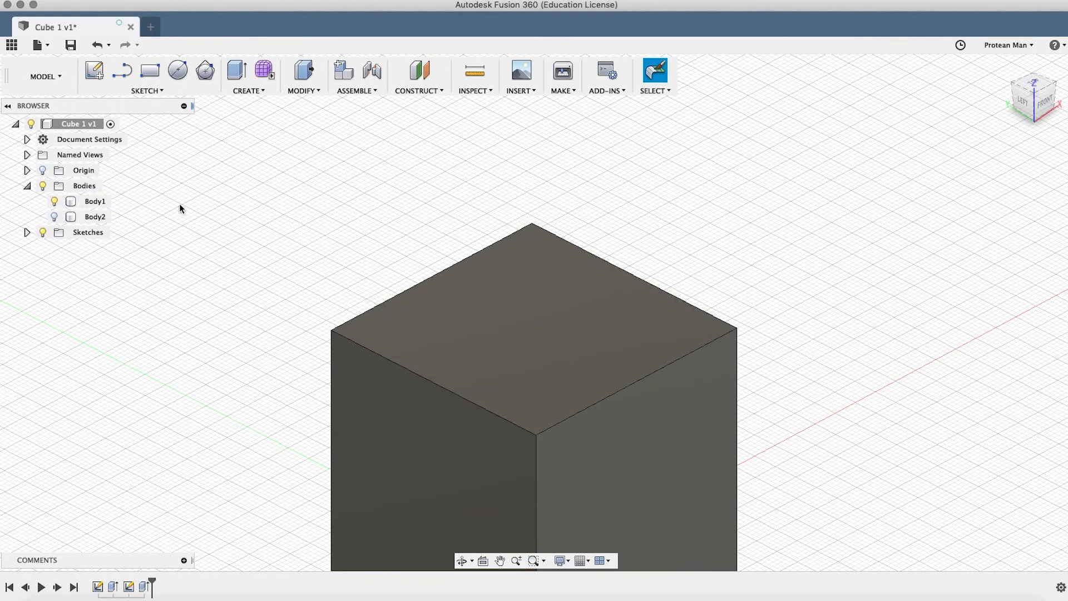
click(95, 216)
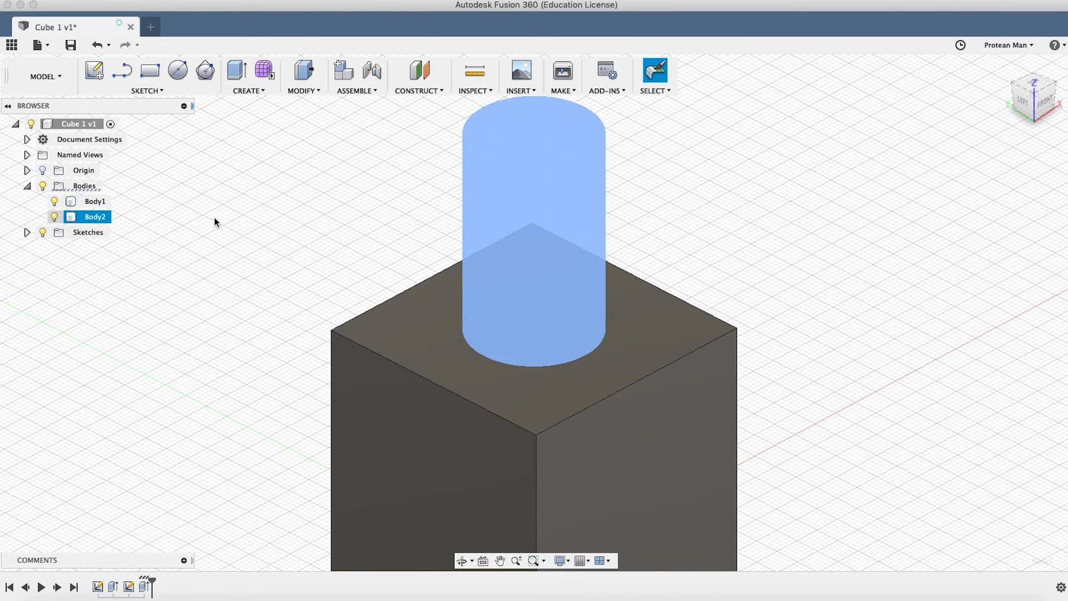
click(359, 183)
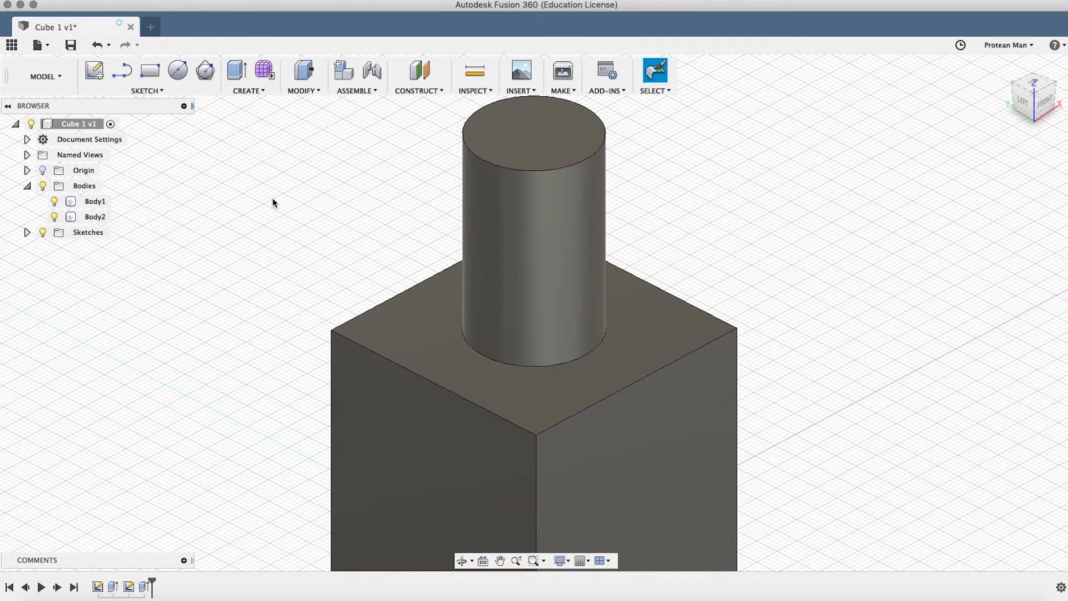
Step: Undo the cylinder's visibility changes and its extrusion as a new body
key(super+z)
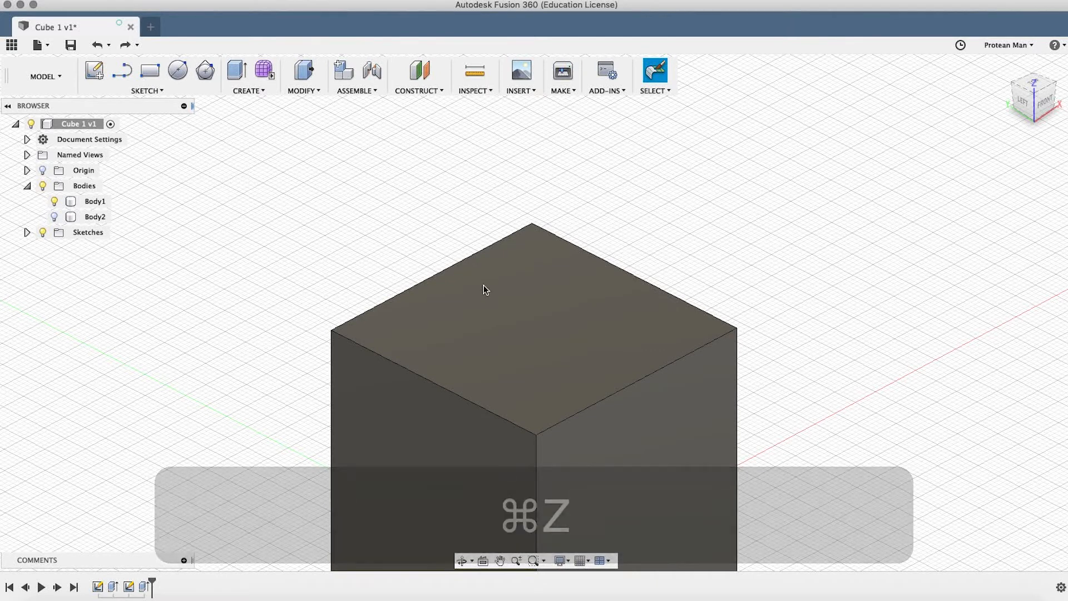
key(super+z)
key(super+z)
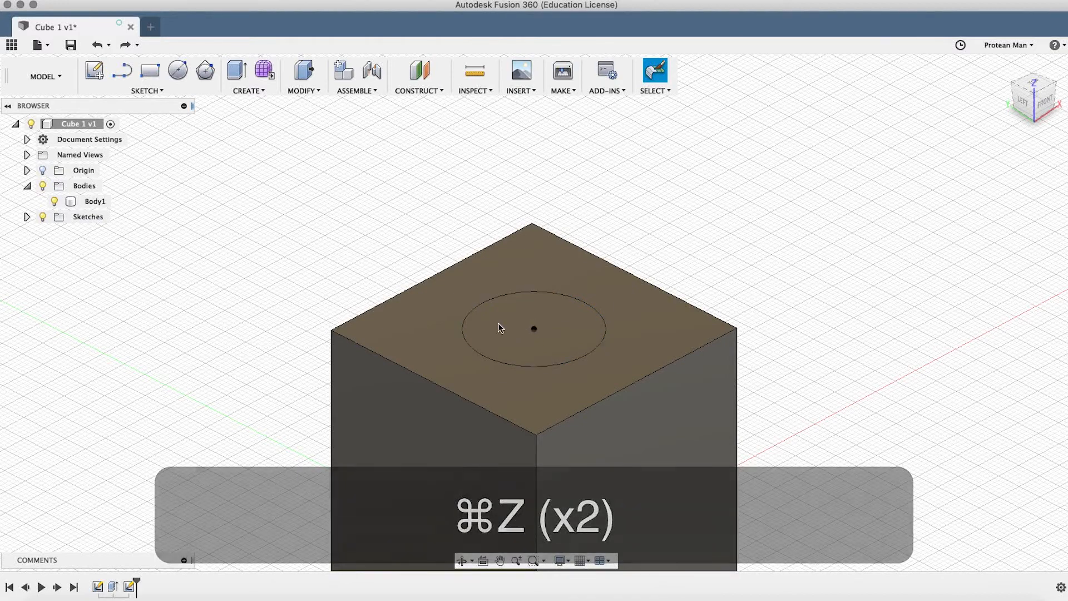
Step: Extrude the circle on the cube's top face 40 mm upward, joined to the cube
click(494, 254)
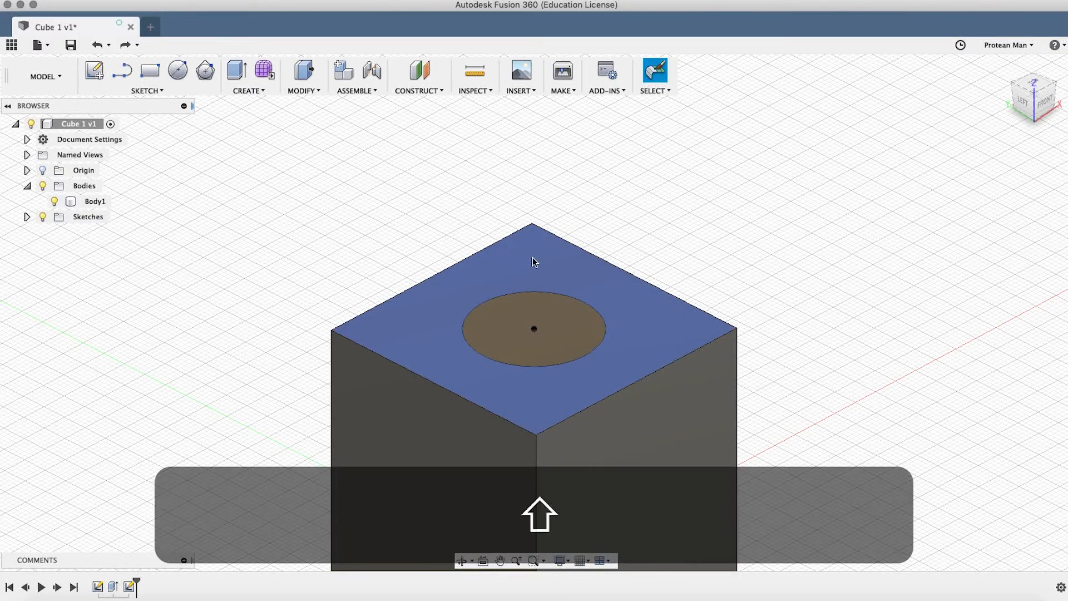
shift+middle_drag(533, 260, 534, 214)
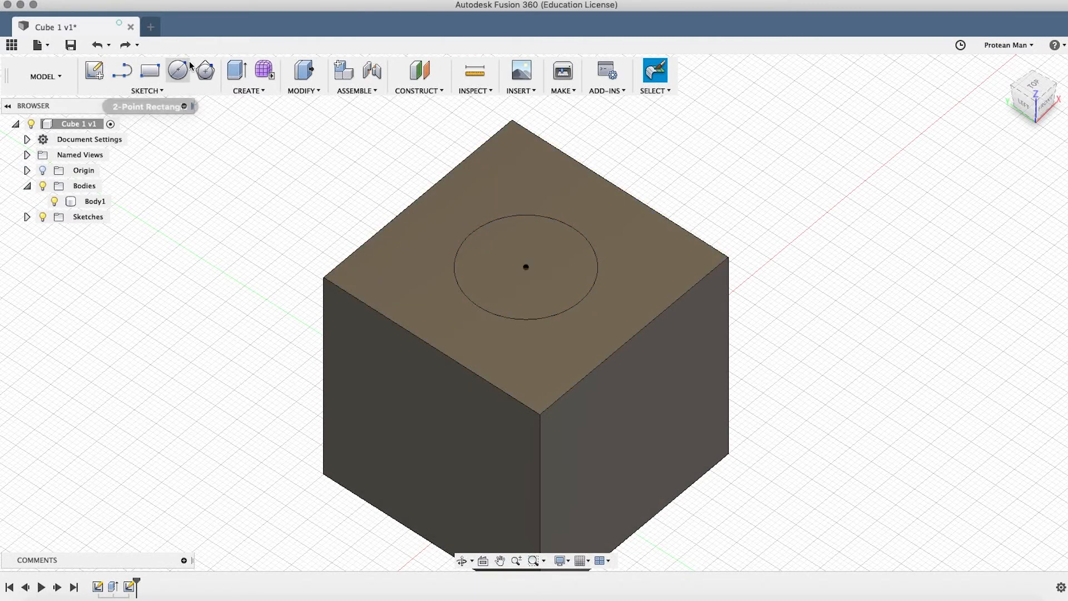
click(236, 70)
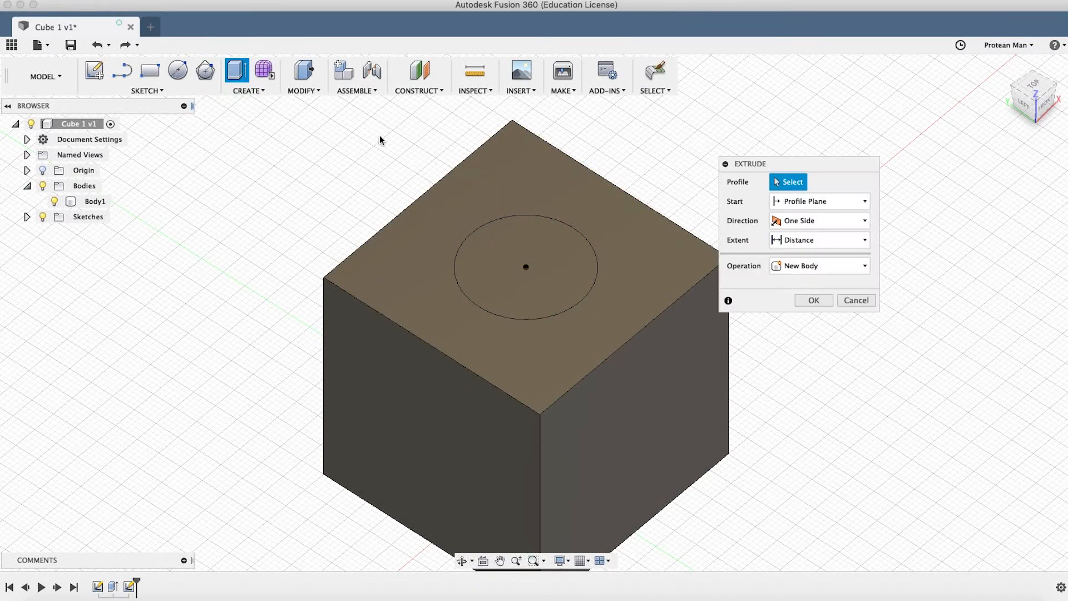
click(474, 253)
shift+middle_drag(486, 327, 491, 311)
drag(526, 235, 542, 121)
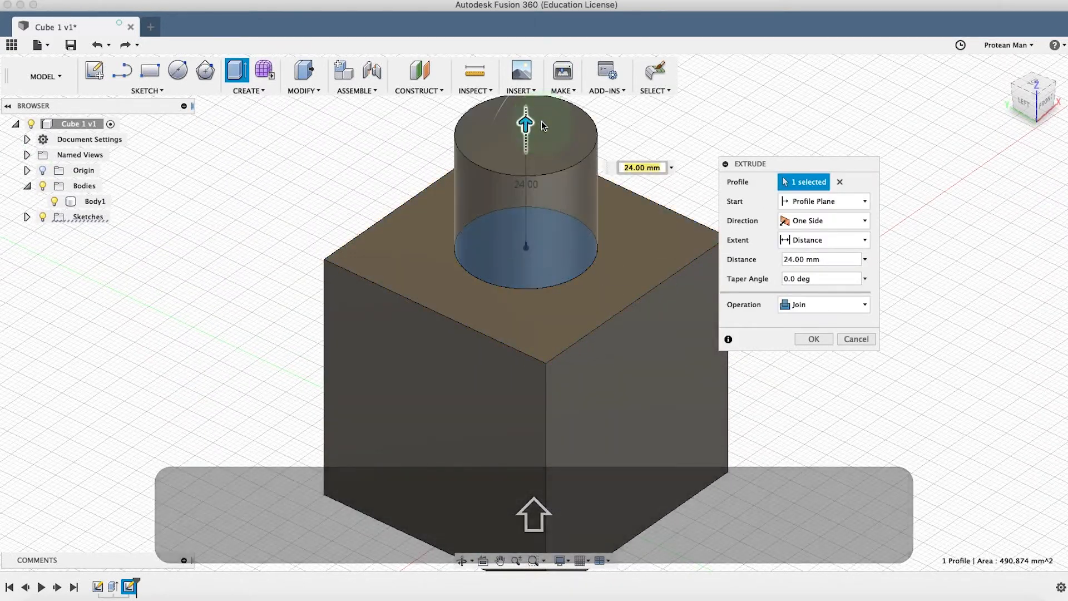
text(40)
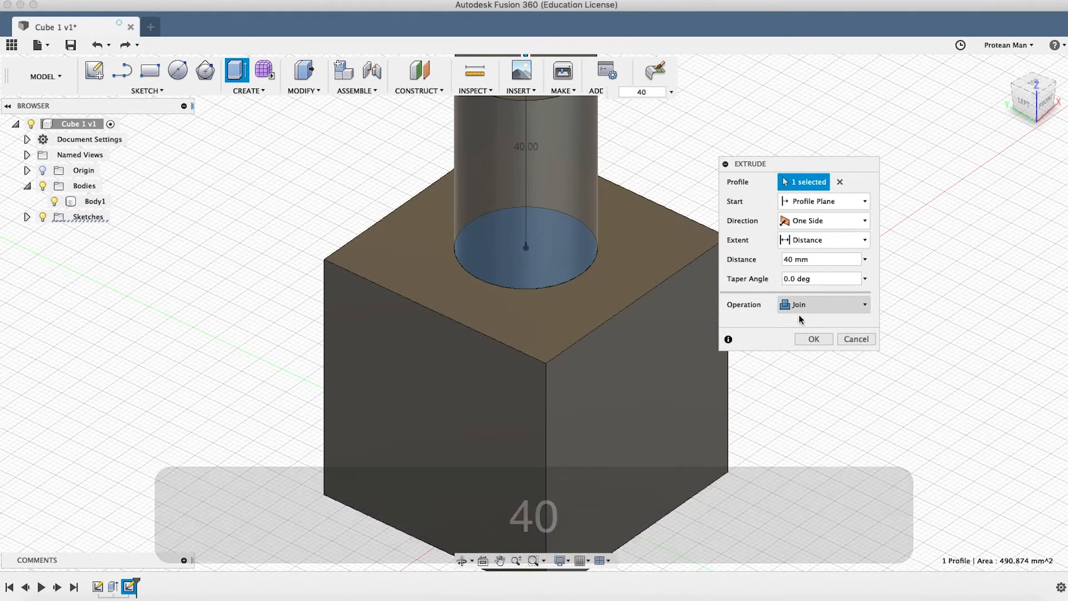
click(813, 338)
middle_drag(646, 209, 660, 303)
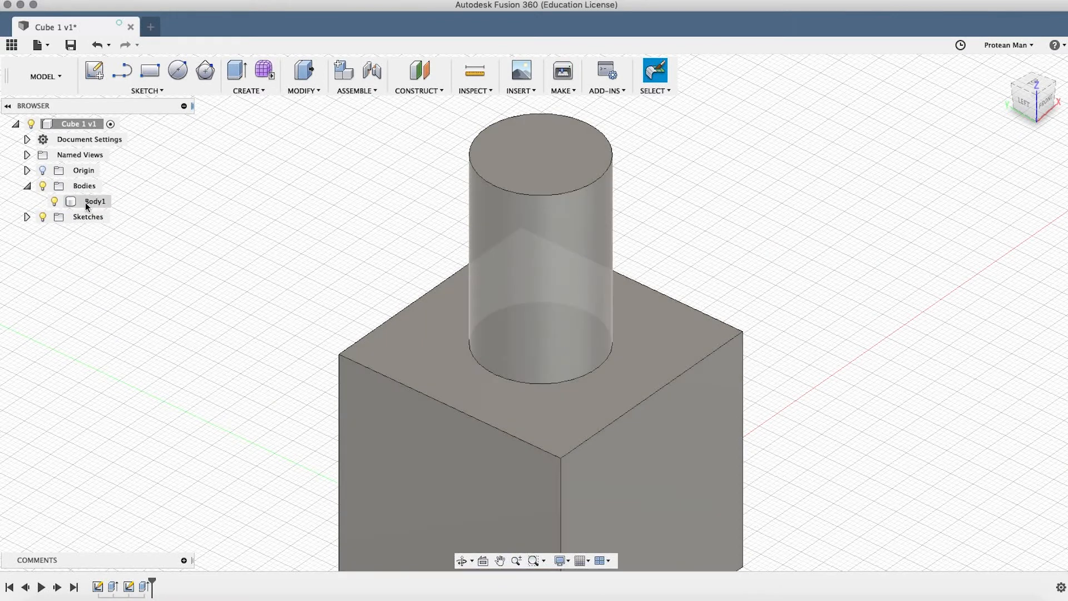
Step: Select the combined cube and cylinder body to examine it, and undo the joined extrusion
click(88, 202)
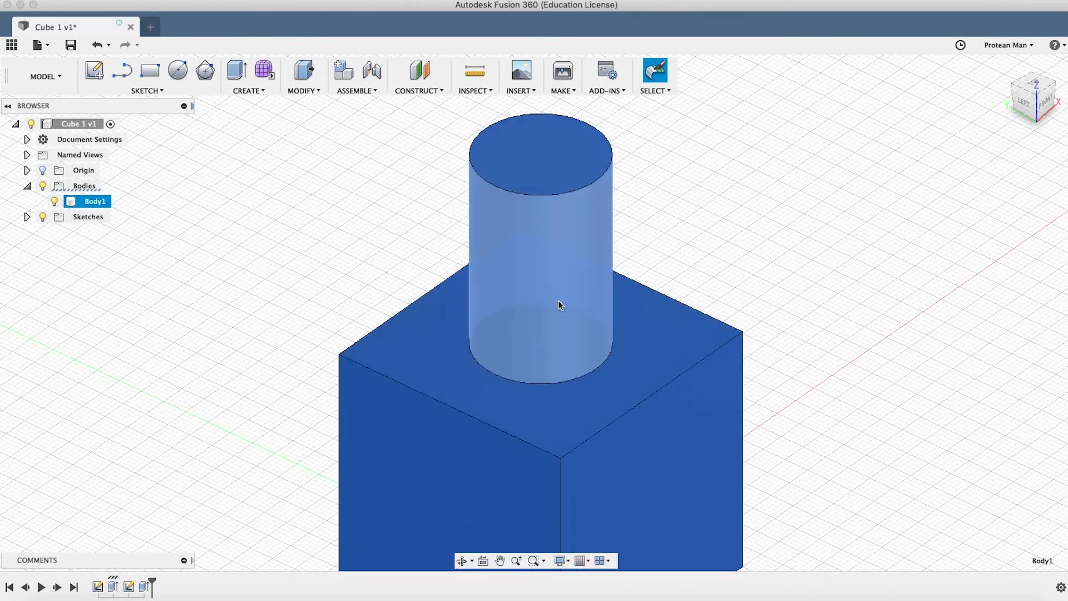
scroll(573, 399, down, 5)
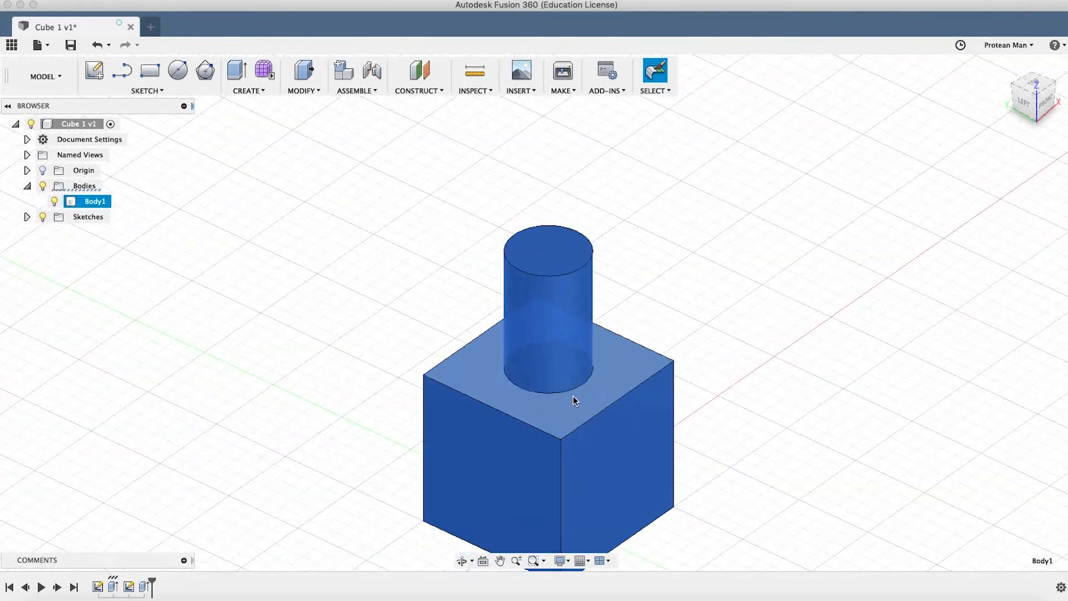
middle_drag(587, 433, 433, 302)
scroll(551, 300, up, 5)
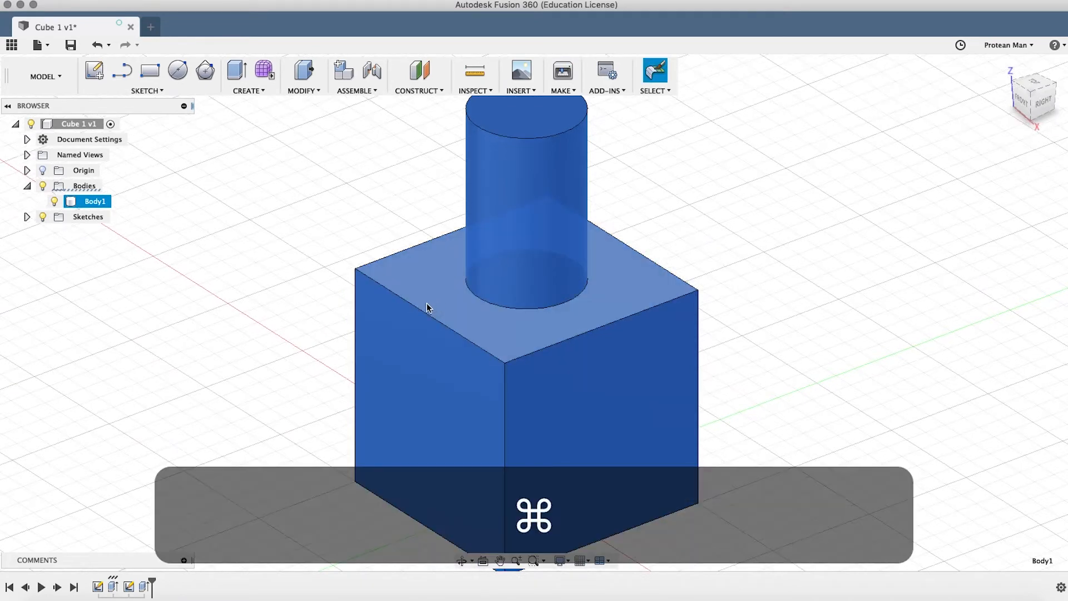
key(super+z)
scroll(503, 180, up, 3)
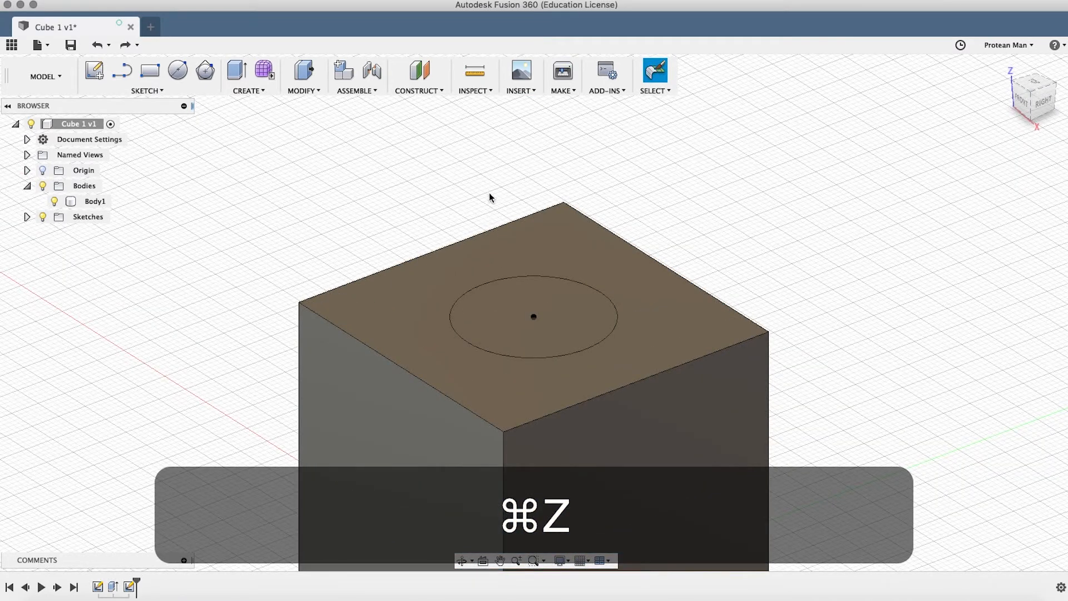
Step: Start extruding the centred circle on the cube's top face, pulling it 15 mm upward
click(238, 77)
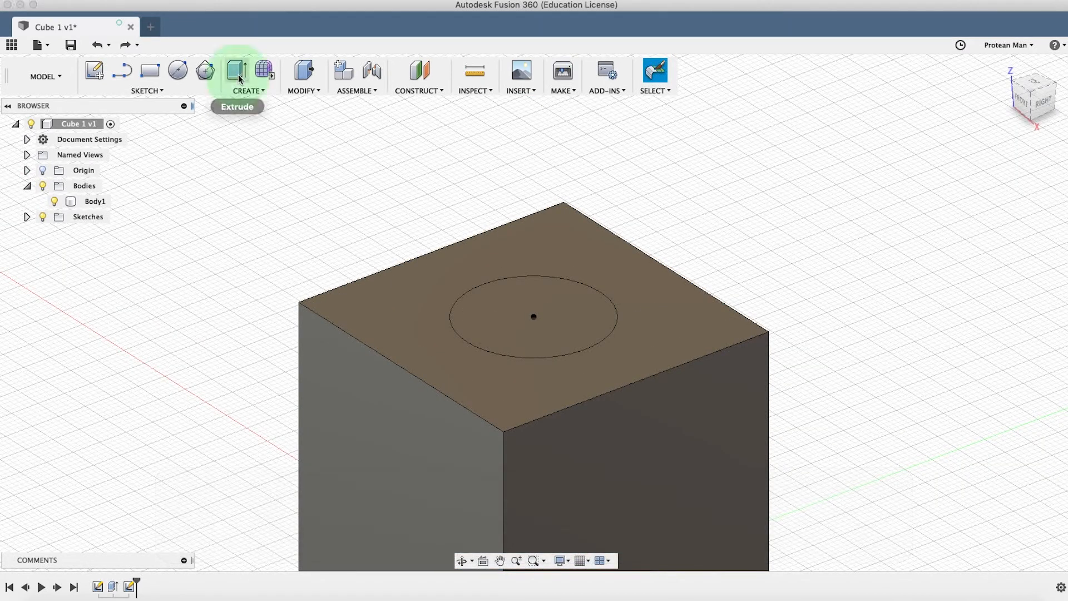
click(500, 335)
scroll(492, 381, down, 2)
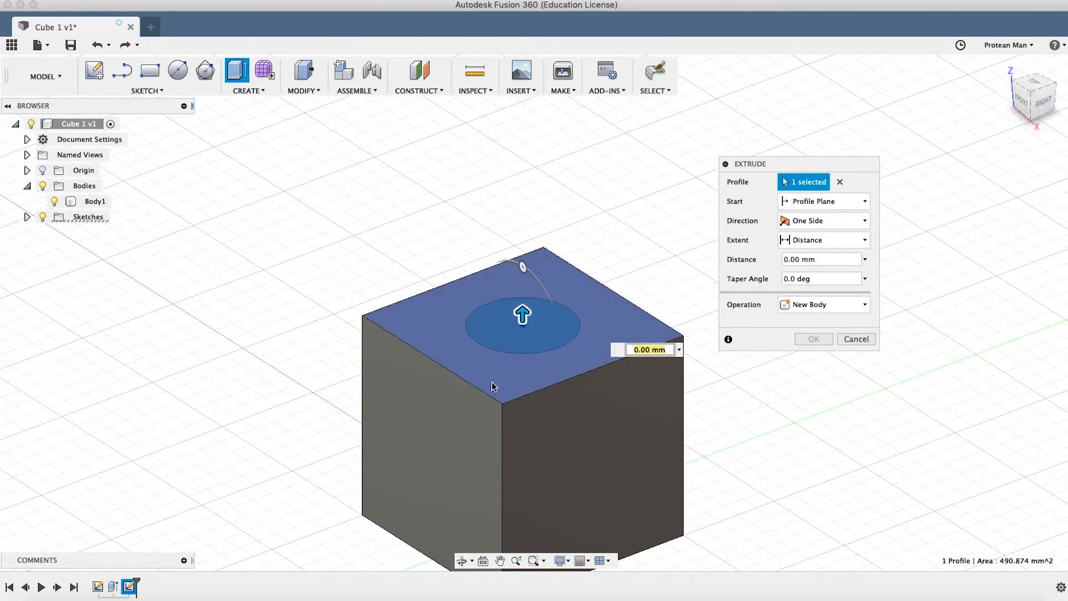
middle_drag(492, 381, 503, 289)
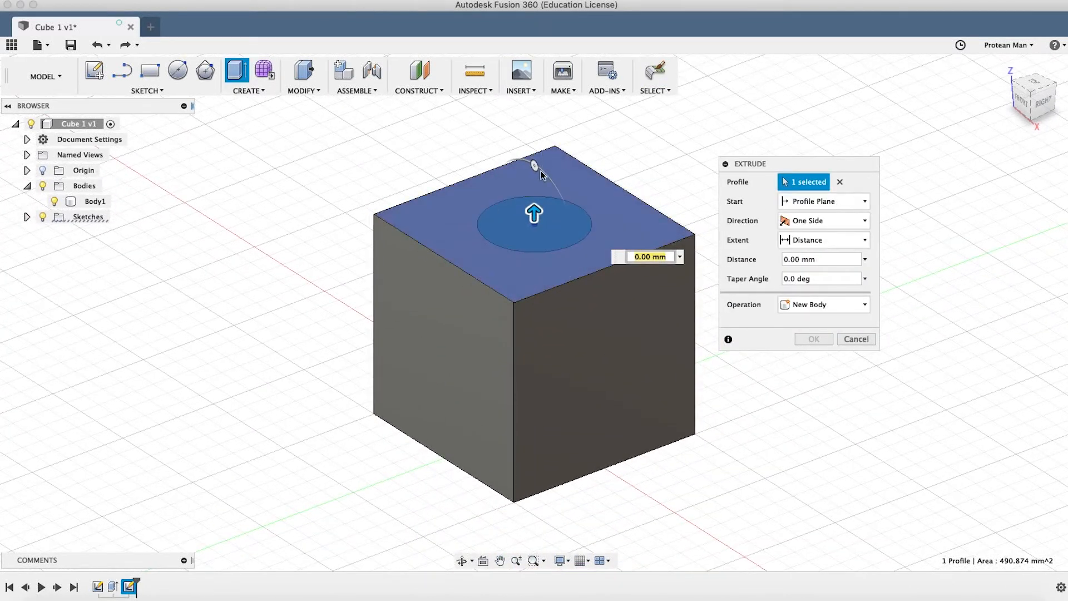
drag(540, 211, 535, 145)
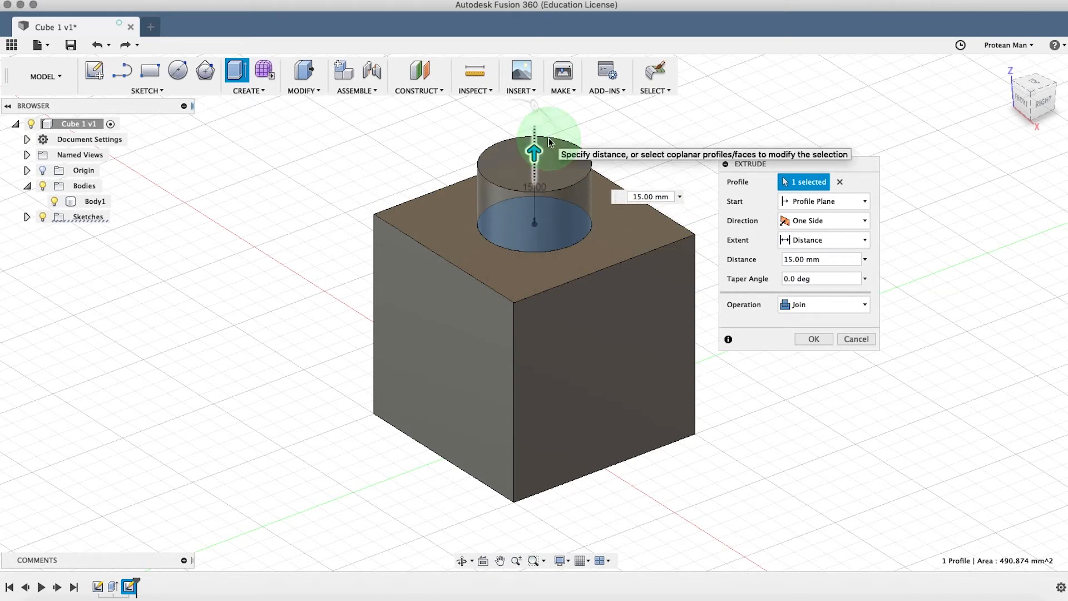
Step: Choose the Join operation for the circle's extrusion and raise its distance to 25 mm
click(826, 306)
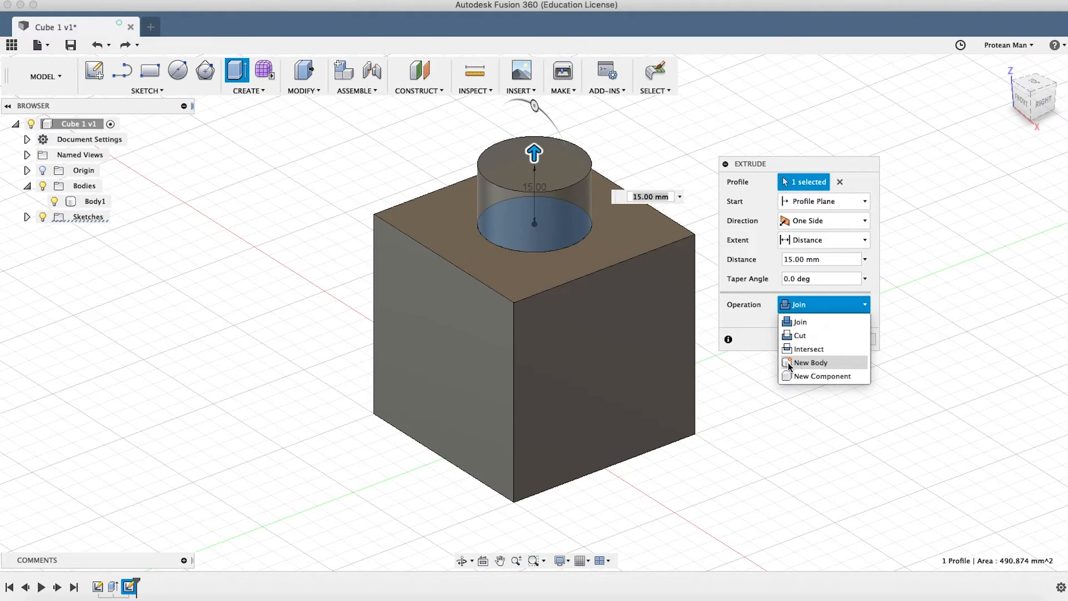
click(793, 305)
click(798, 304)
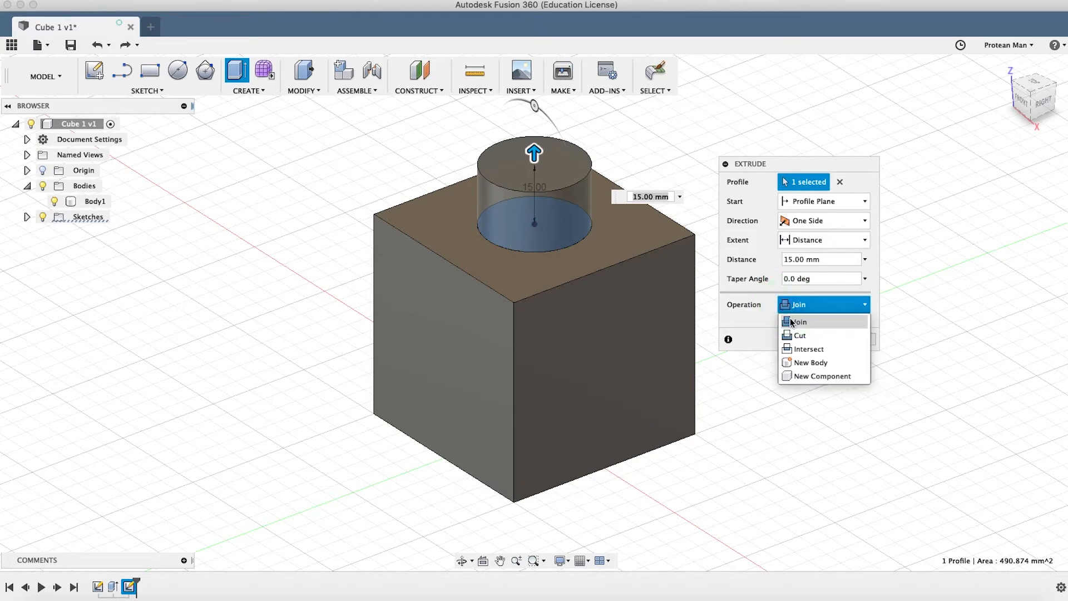
click(792, 323)
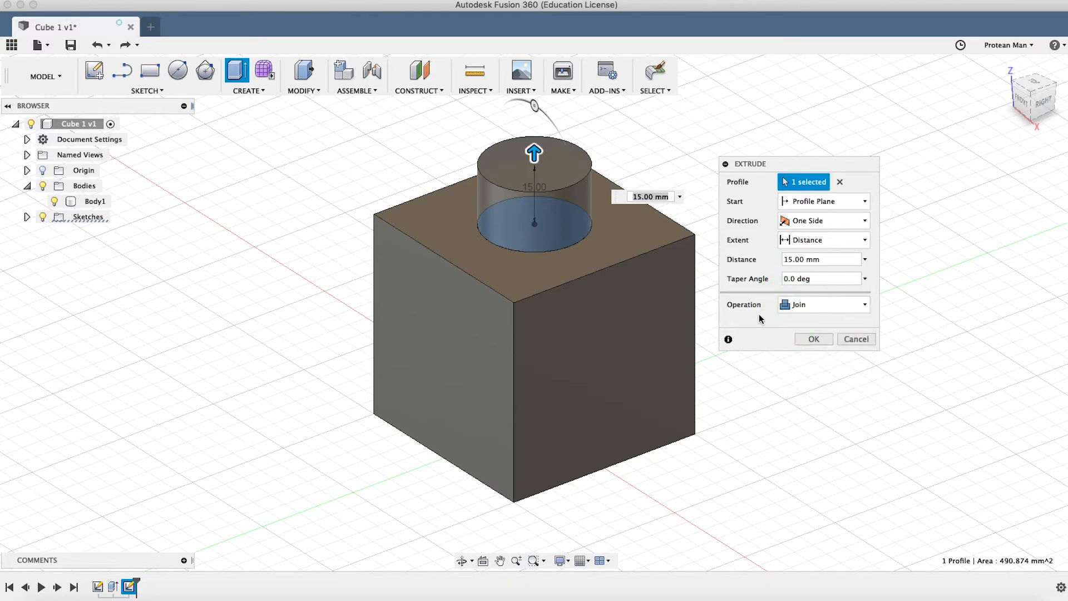
drag(535, 149, 538, 118)
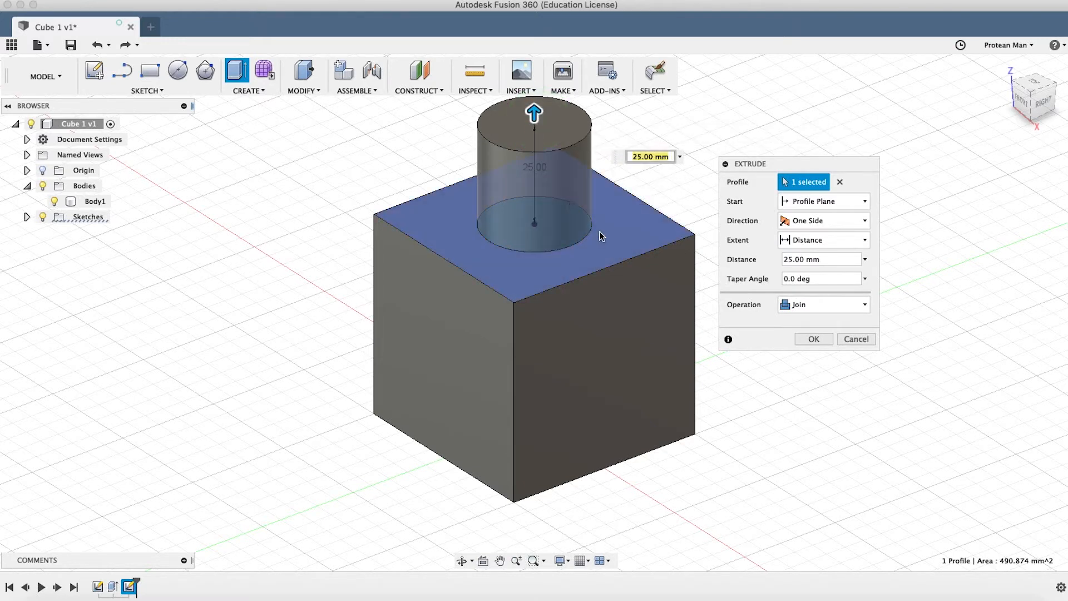
Step: Reverse the circle's extrusion to -65 mm through the cube with the Cut operation, and examine the preview from below
drag(534, 113, 538, 475)
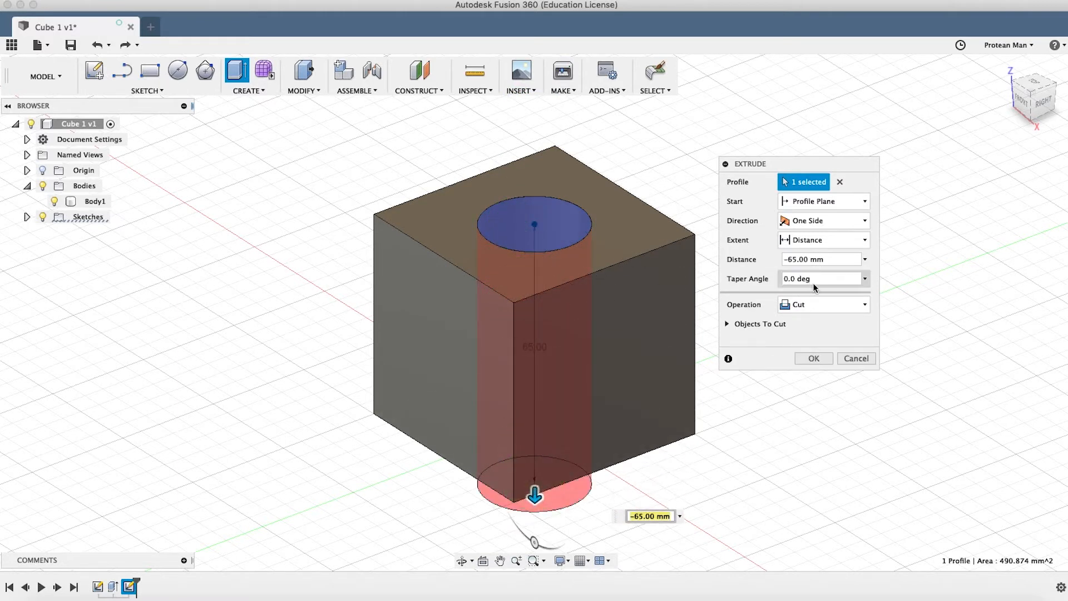
click(806, 308)
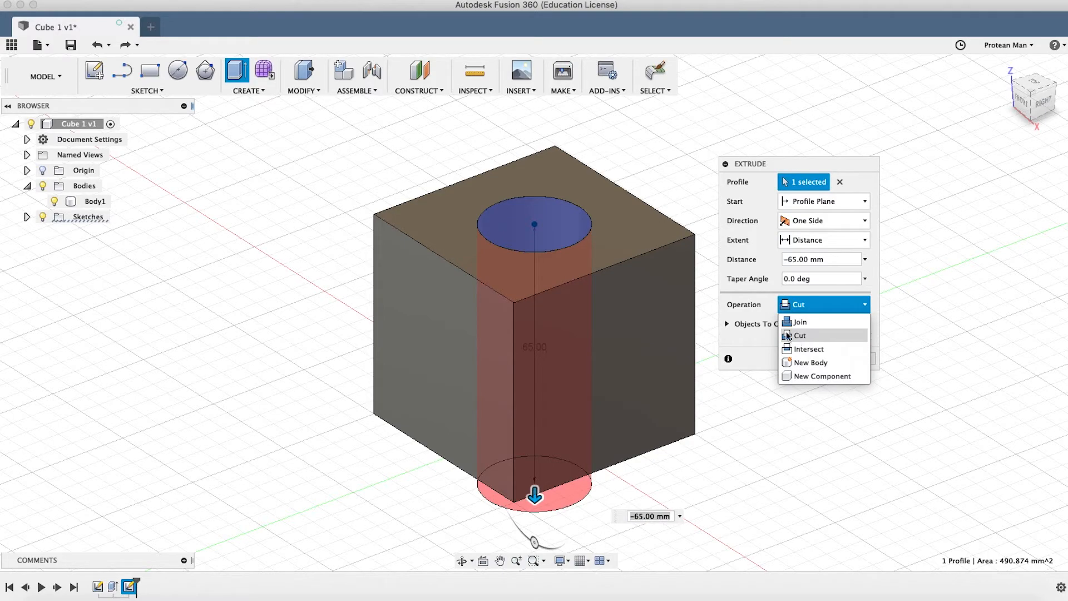
click(800, 335)
key(shift)
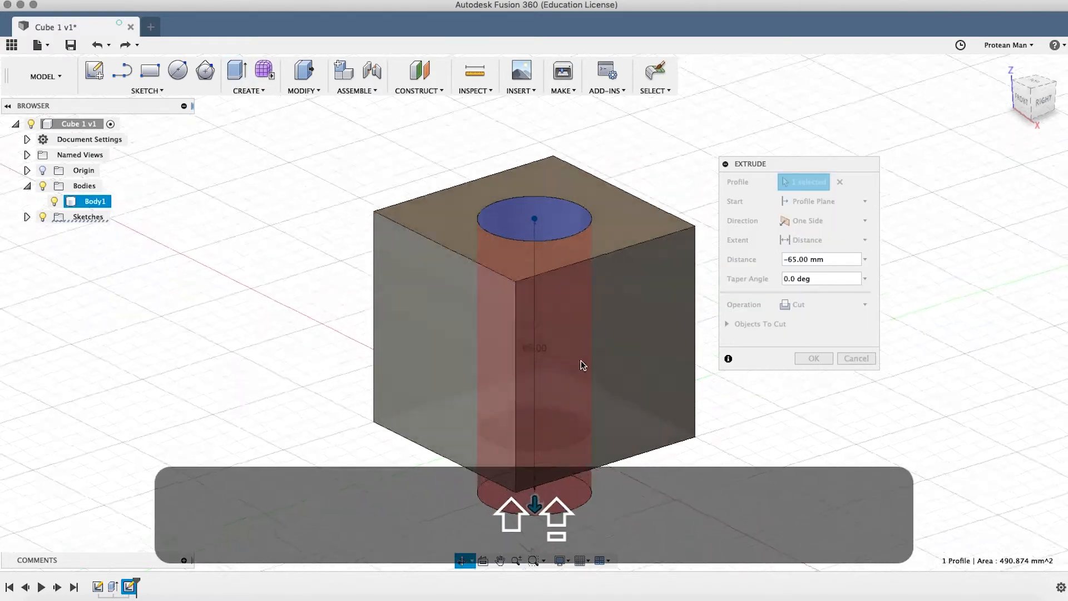
shift+middle_drag(581, 361, 559, 381)
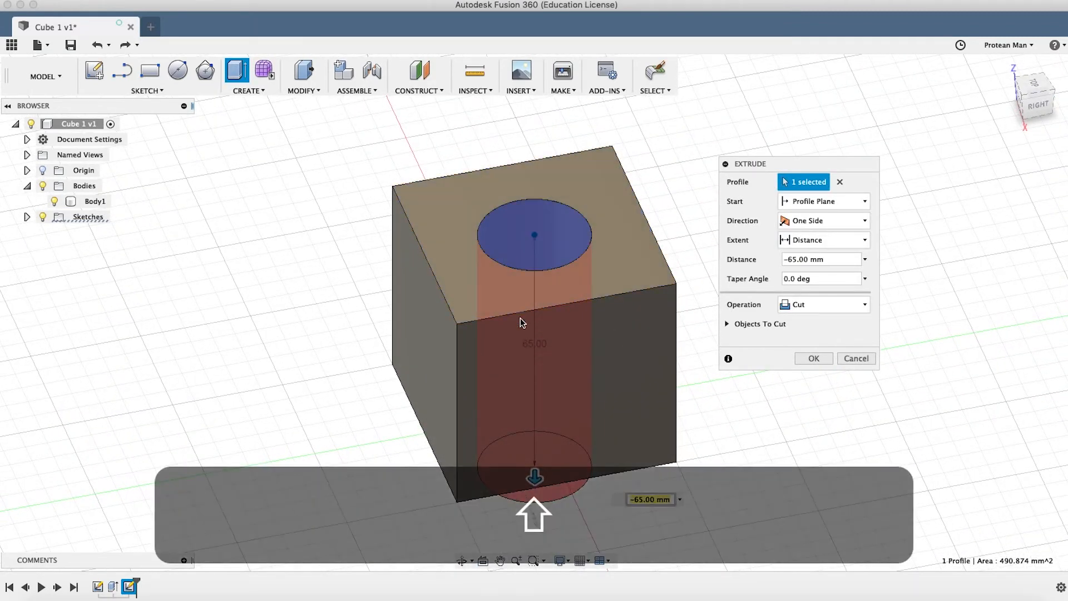
shift+middle_drag(520, 318, 517, 242)
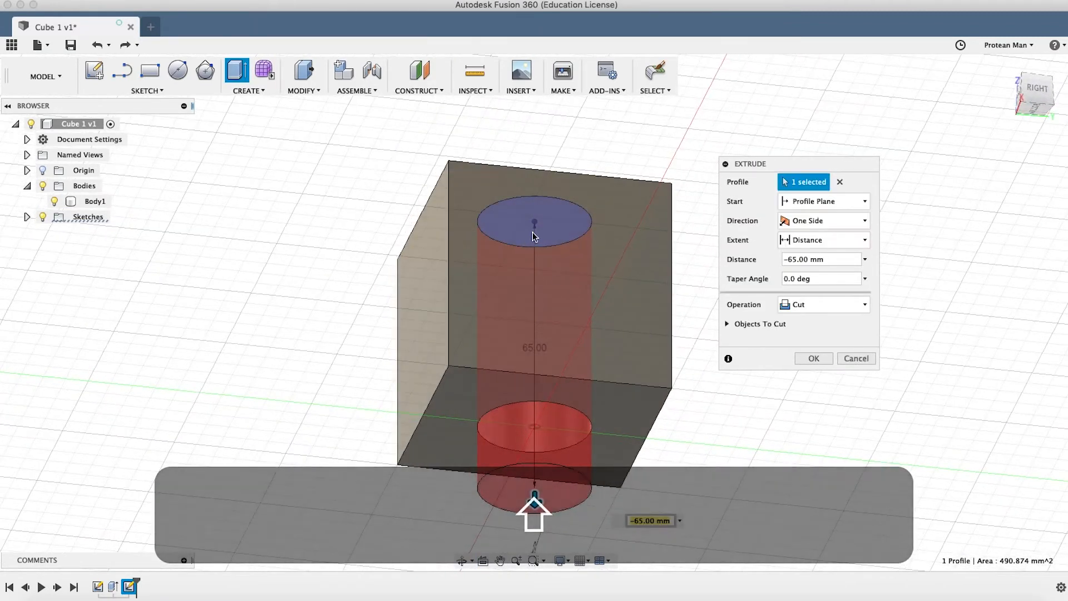
middle_drag(553, 392, 545, 350)
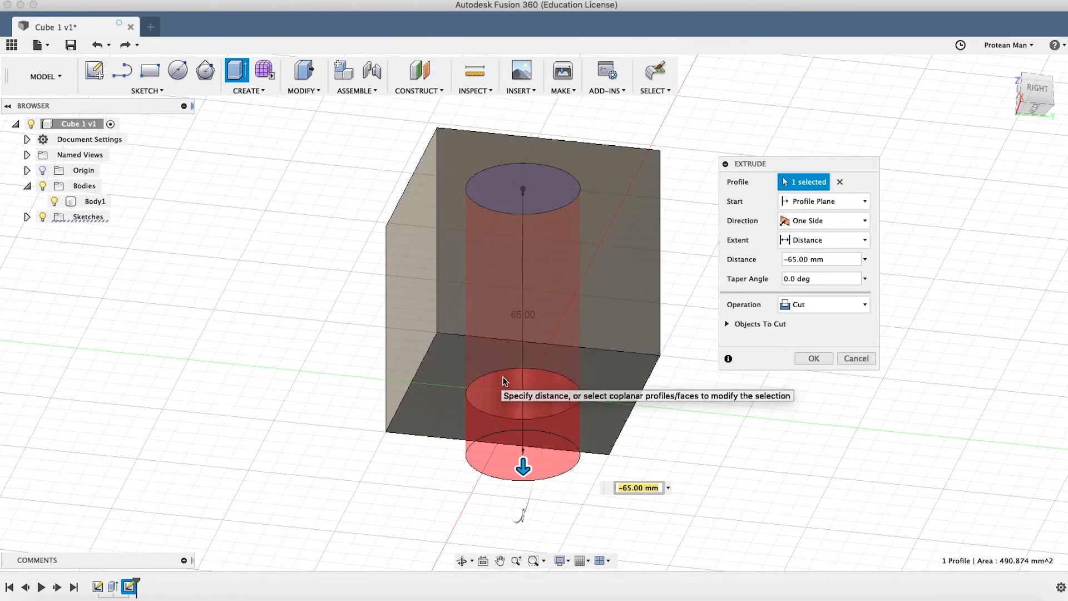
key(shift)
mouse_move(575, 267)
shift+middle_down()
mouse_move(551, 287)
mouse_move(568, 281)
shift+middle_up()
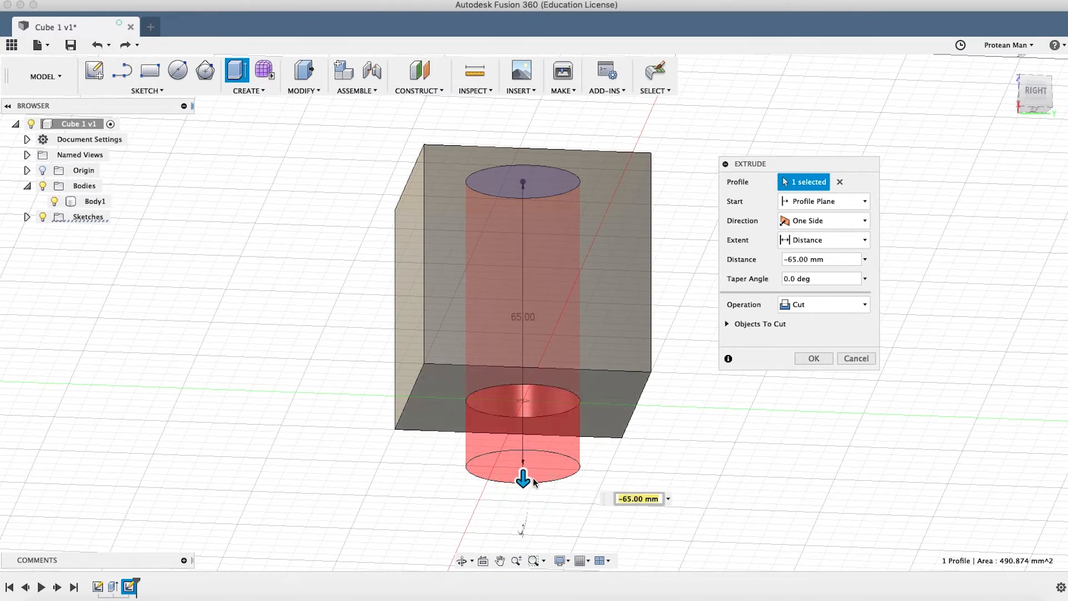
Step: Try cut distances of -50 mm and -65 mm, comparing them at the cube's underside
drag(526, 470, 525, 405)
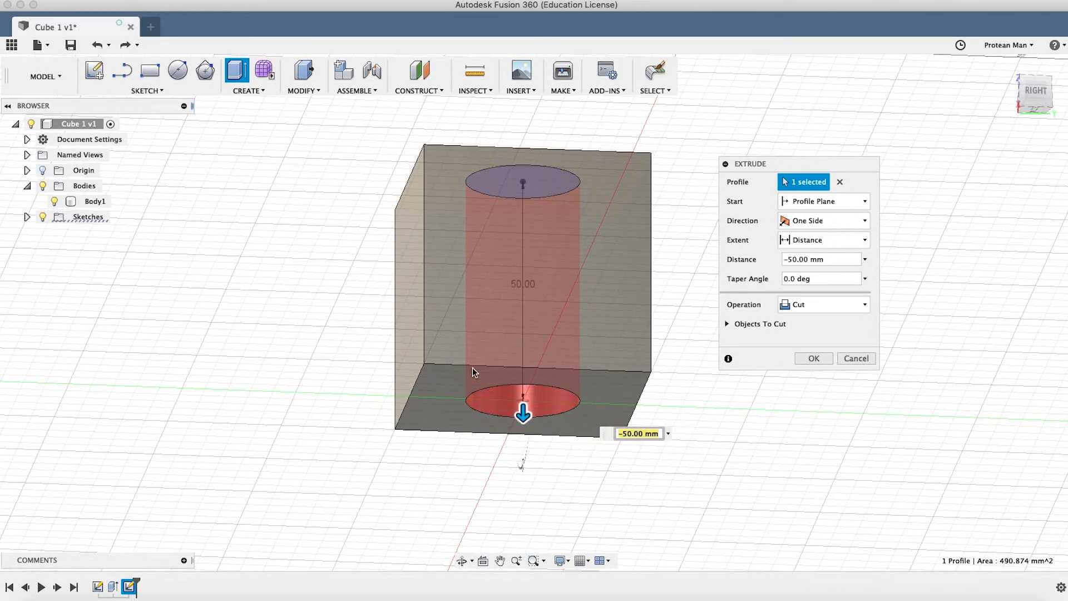
text(-50)
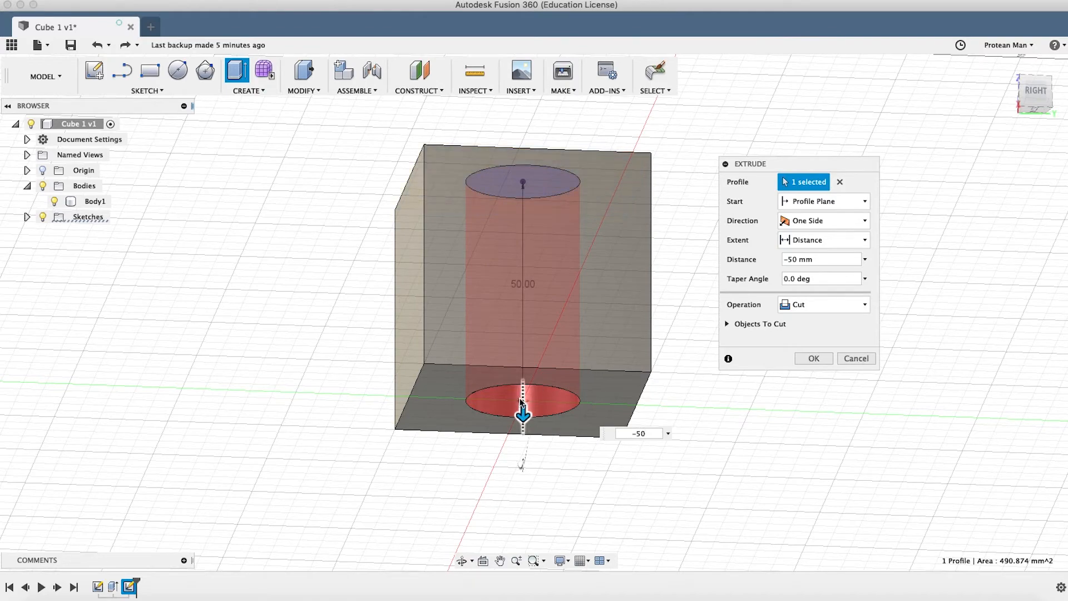
mouse_move(573, 275)
shift+middle_down()
mouse_move(570, 299)
mouse_move(509, 343)
mouse_move(541, 356)
mouse_move(577, 269)
shift+middle_up()
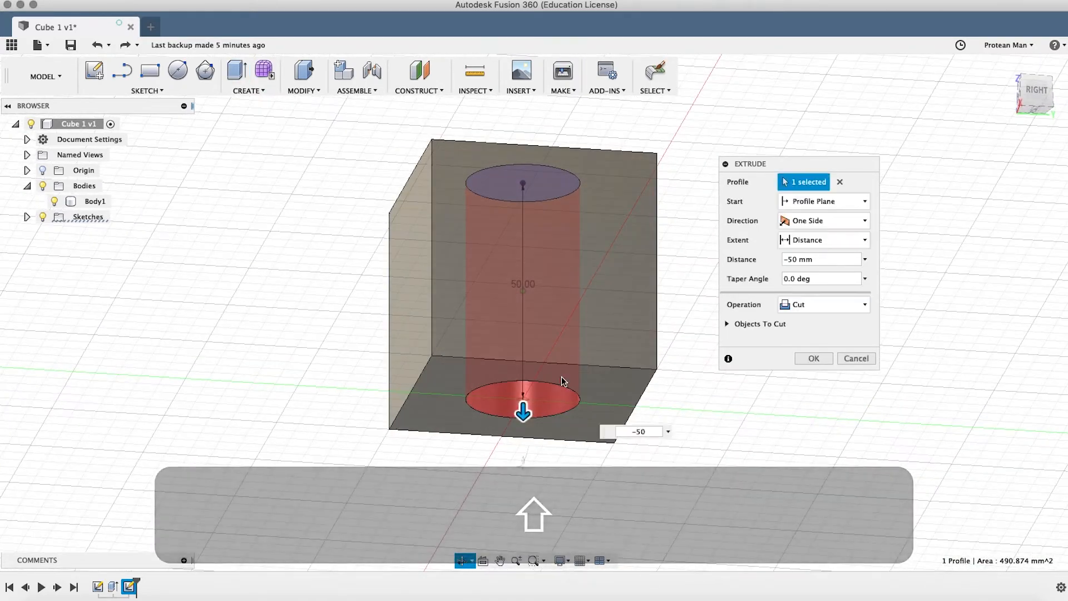
drag(523, 412, 523, 476)
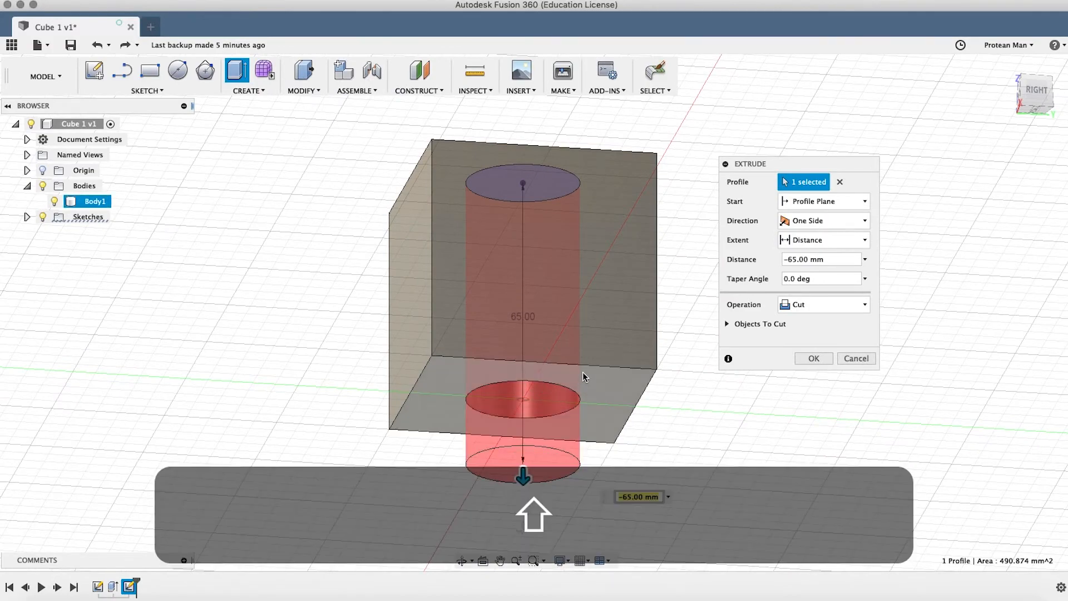
shift+middle_drag(584, 374, 623, 368)
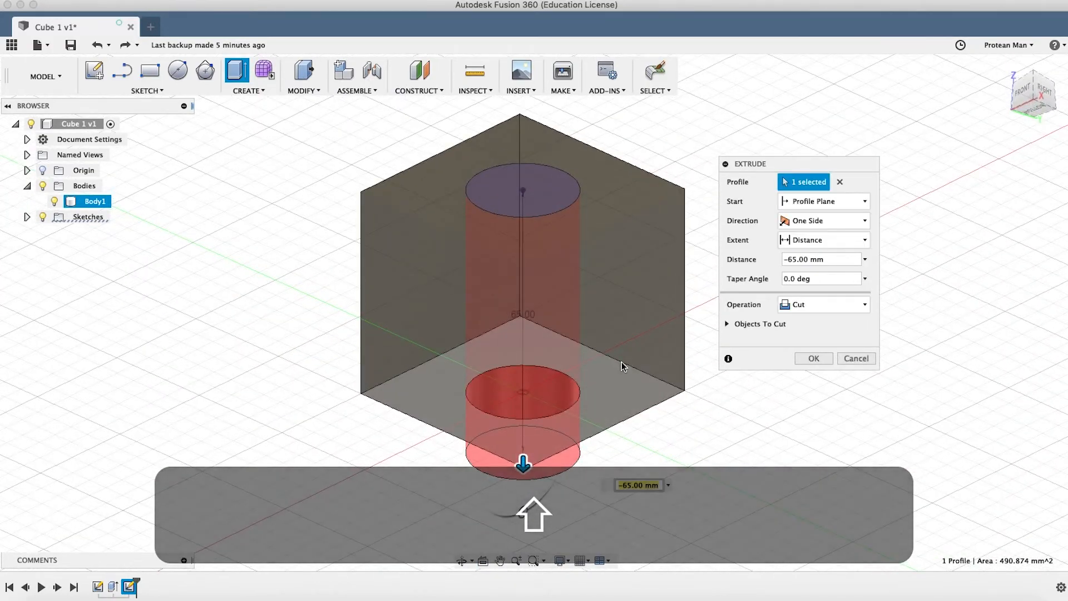
Step: Set the cut's distance to -50 mm and complete the vertical hole through the cube
text(-50)
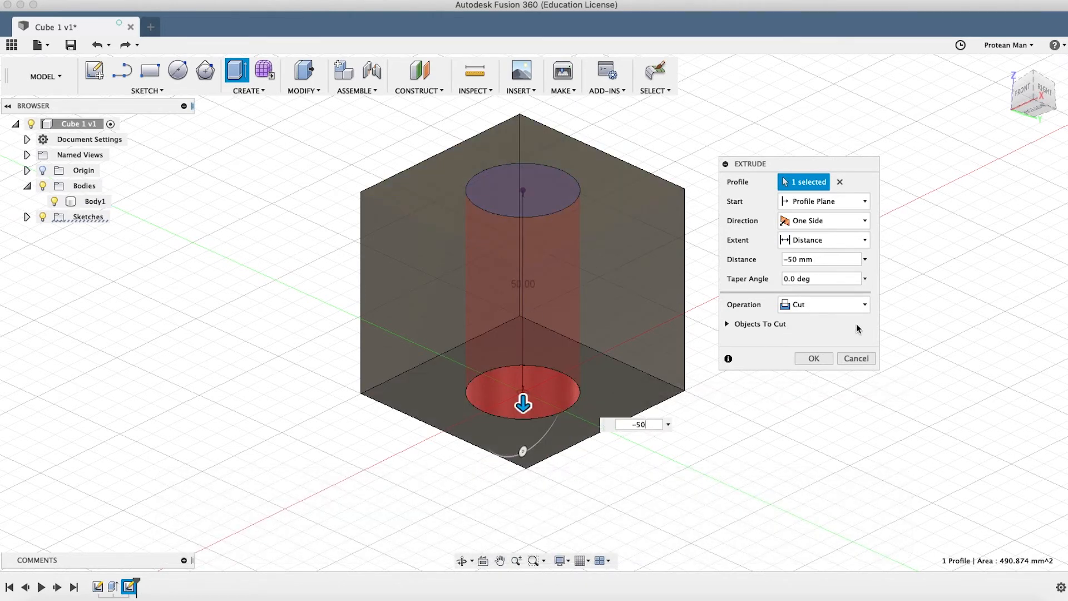
click(823, 362)
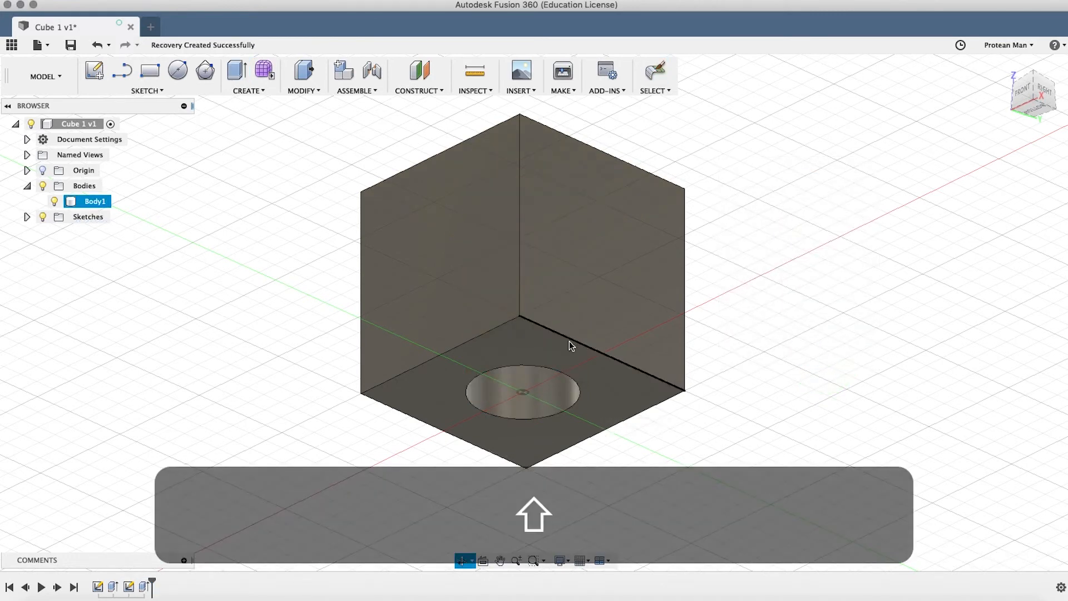
shift+middle_drag(569, 341, 669, 411)
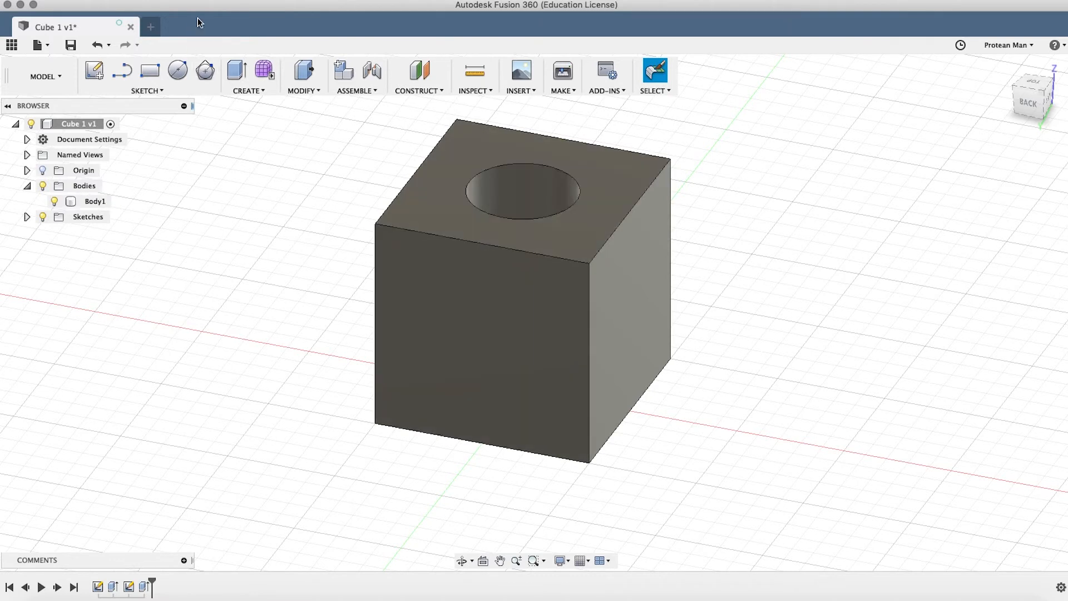
Step: Sketch a 25 mm diameter circle centred on the cube's back face
click(184, 77)
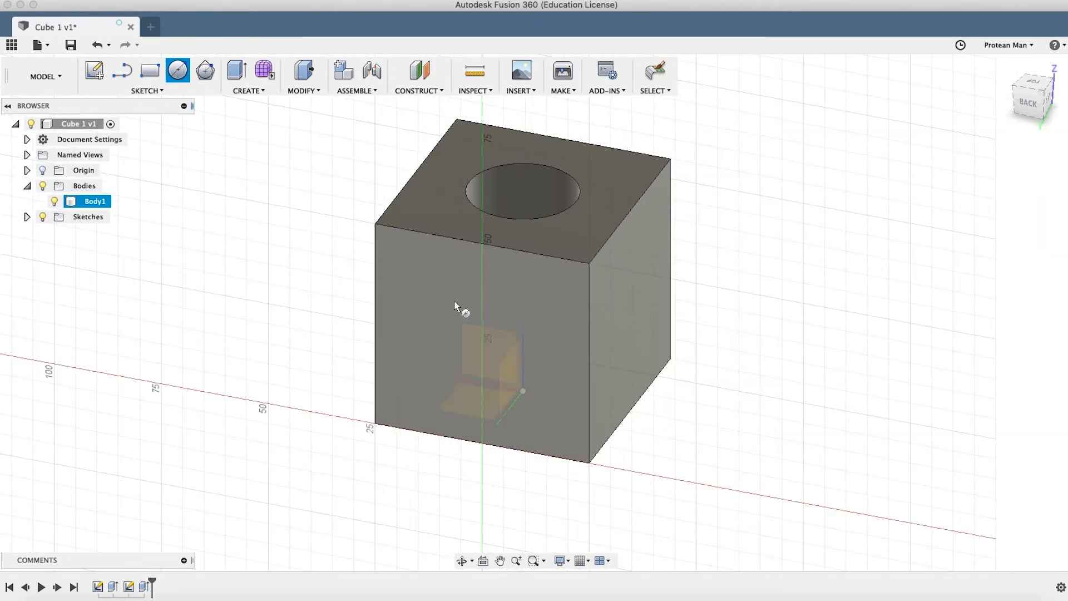
click(453, 299)
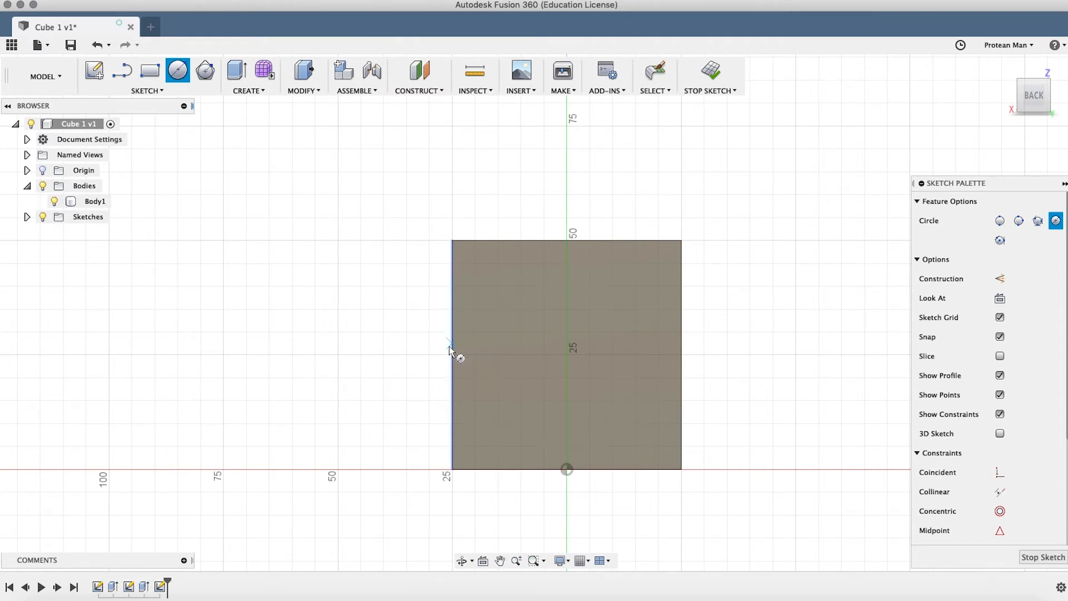
click(566, 355)
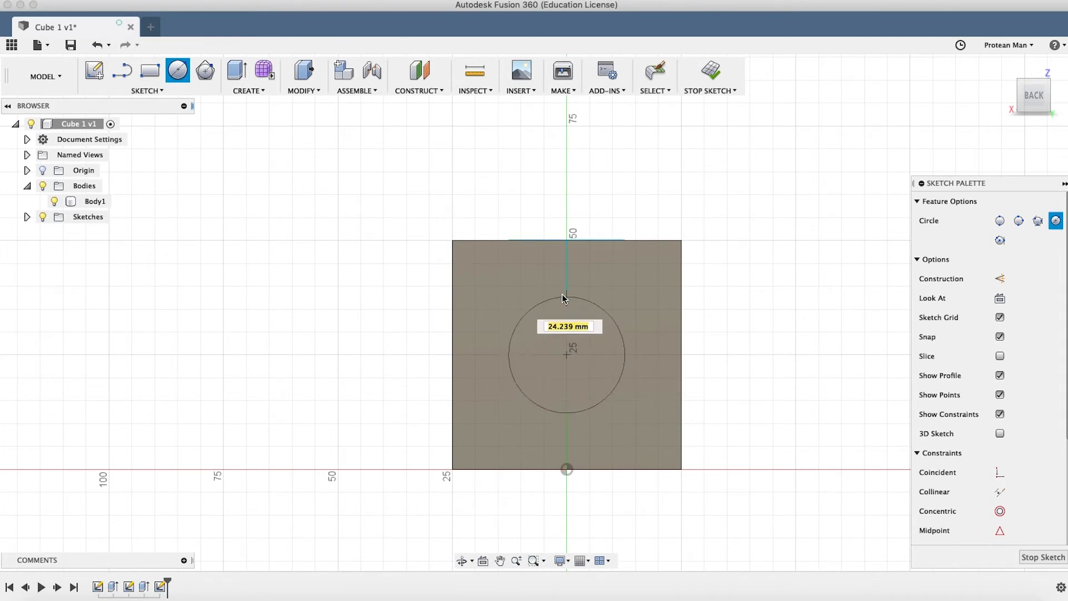
text(25)
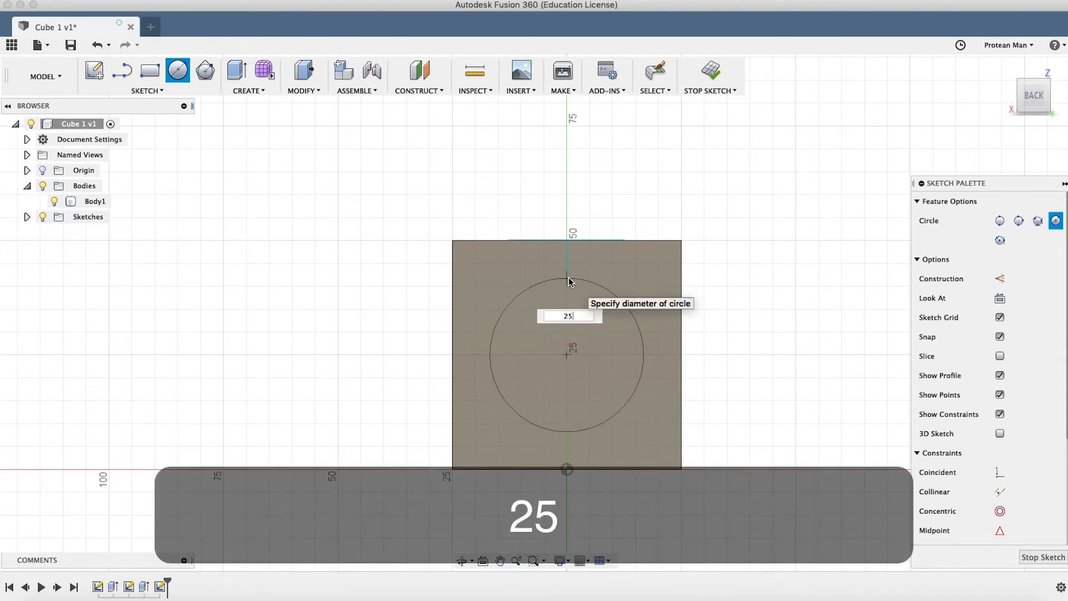
key(Tab)
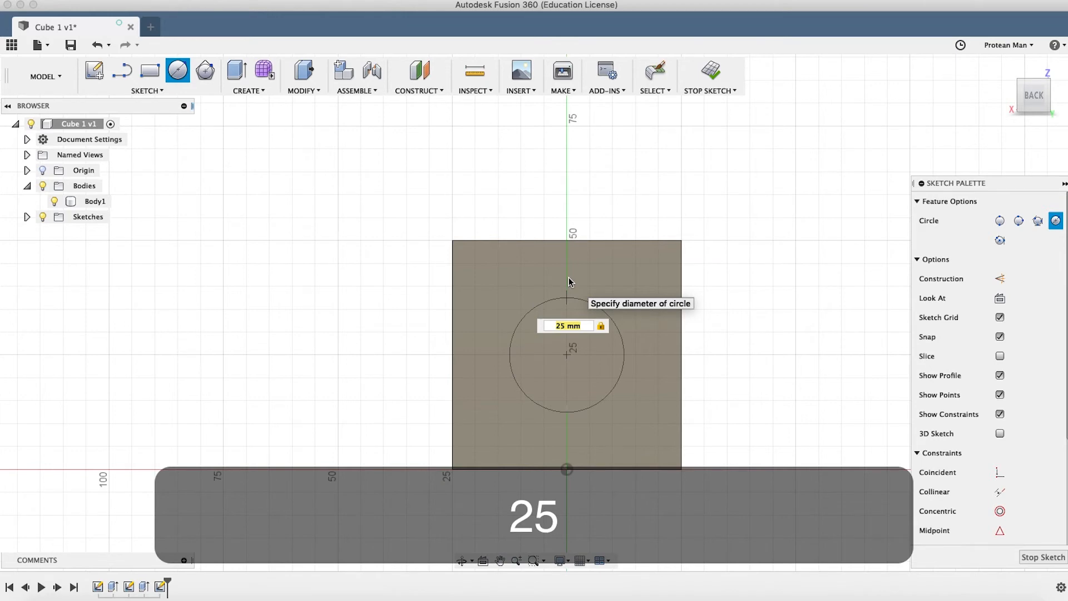
key(Return)
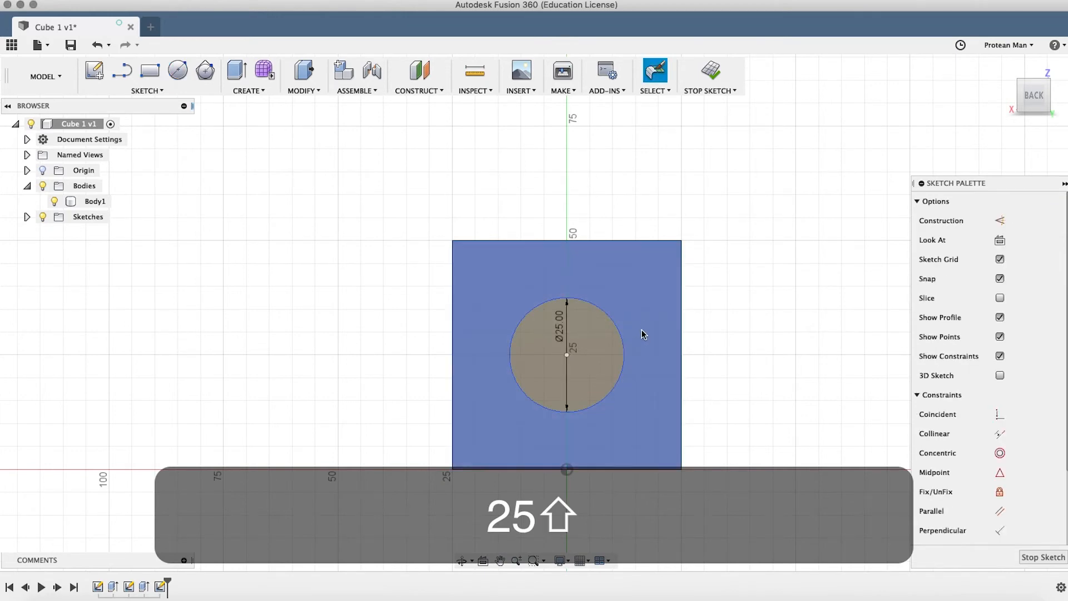
Step: Cut the back-face circle through the cube with a Press Pull distance of -70 mm
shift+middle_drag(642, 333, 570, 359)
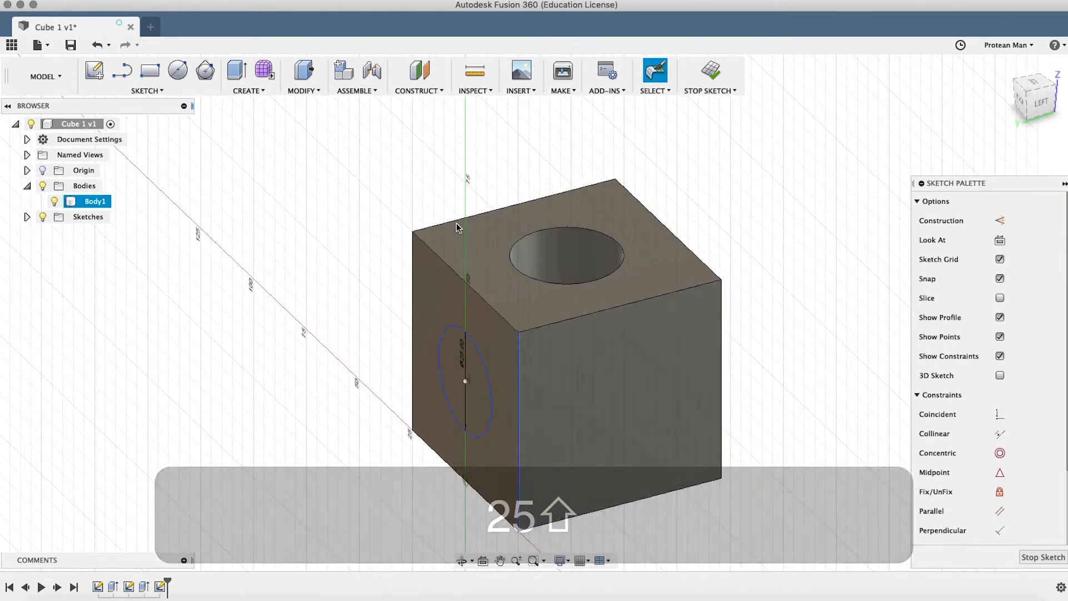
click(306, 74)
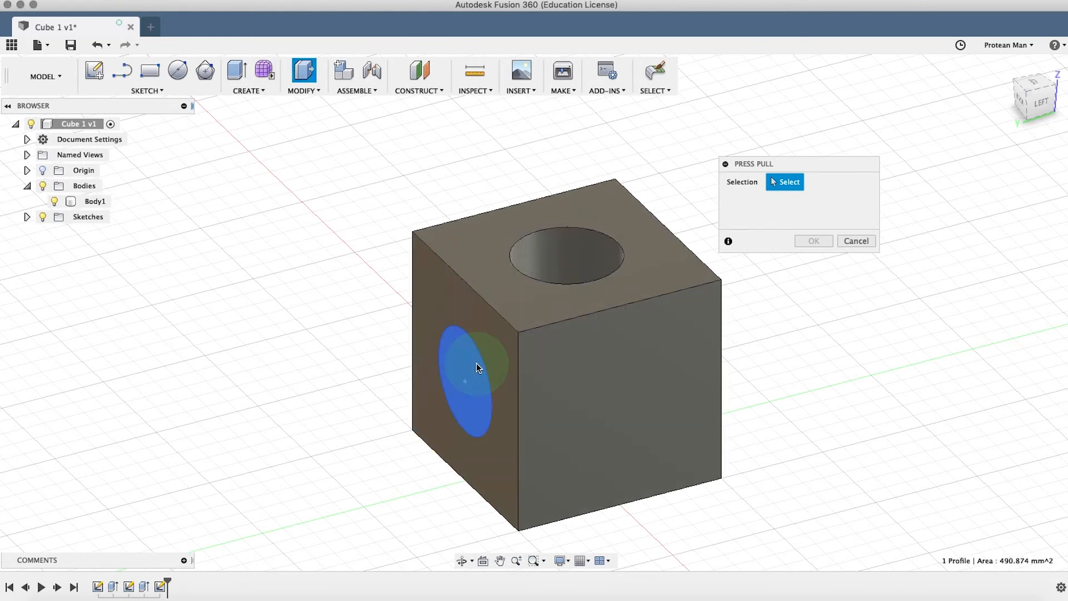
click(476, 363)
drag(452, 386, 706, 341)
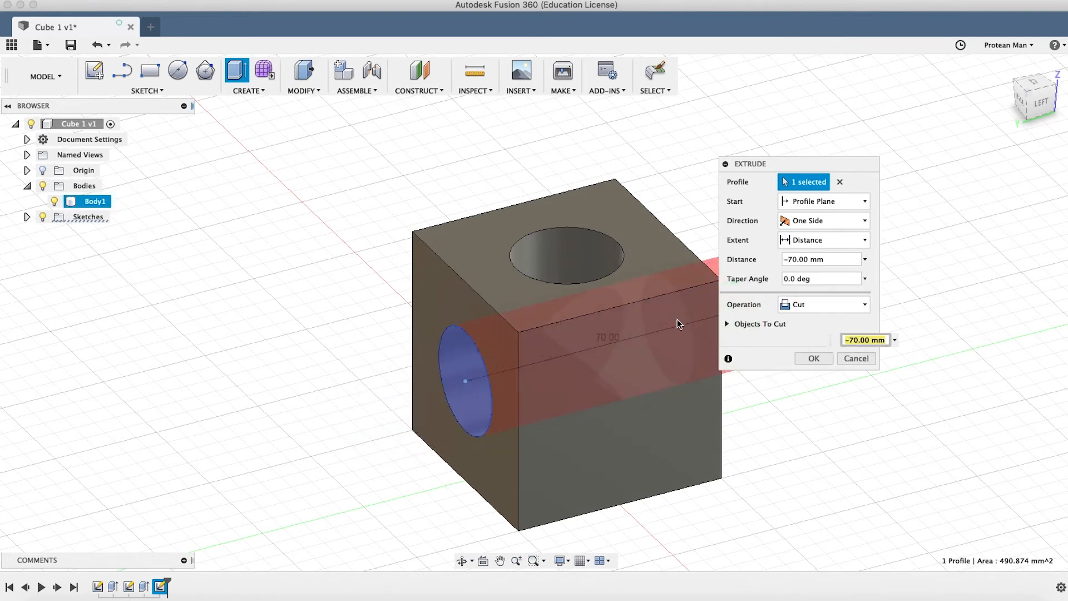
middle_drag(667, 315, 637, 285)
shift+middle_drag(635, 327, 601, 303)
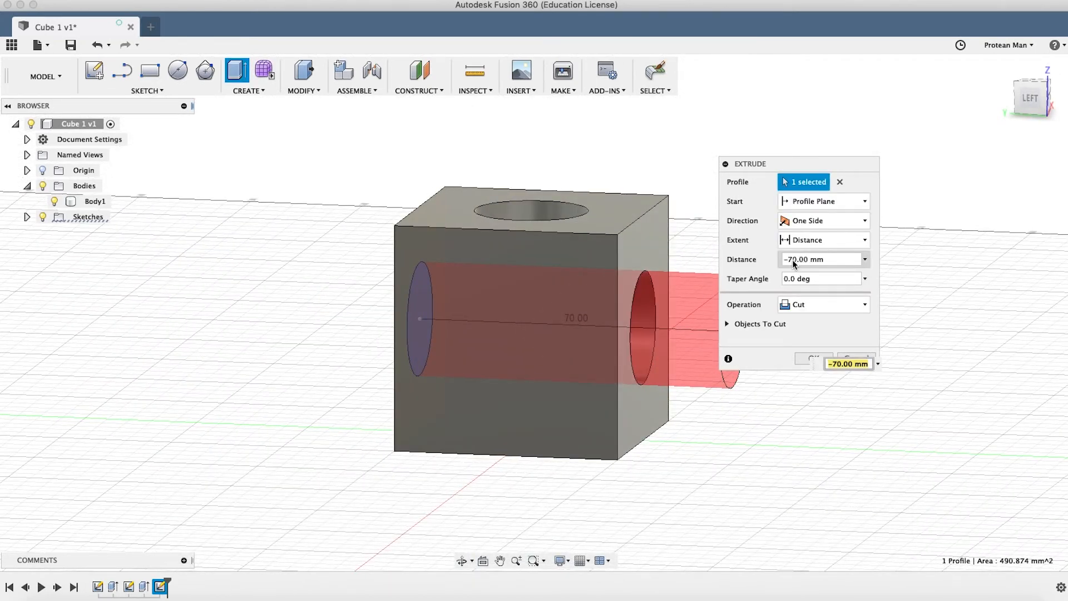
click(804, 359)
Step: Sketch a 25 mm diameter circle centred on the cube's left face
shift+middle_drag(613, 339, 170, 96)
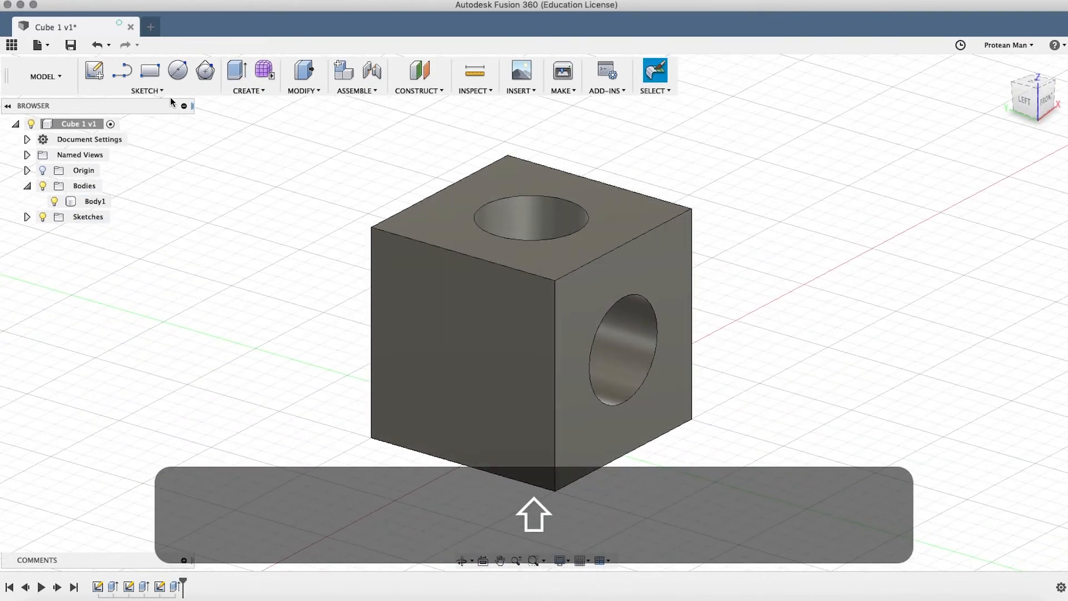
click(179, 72)
click(429, 301)
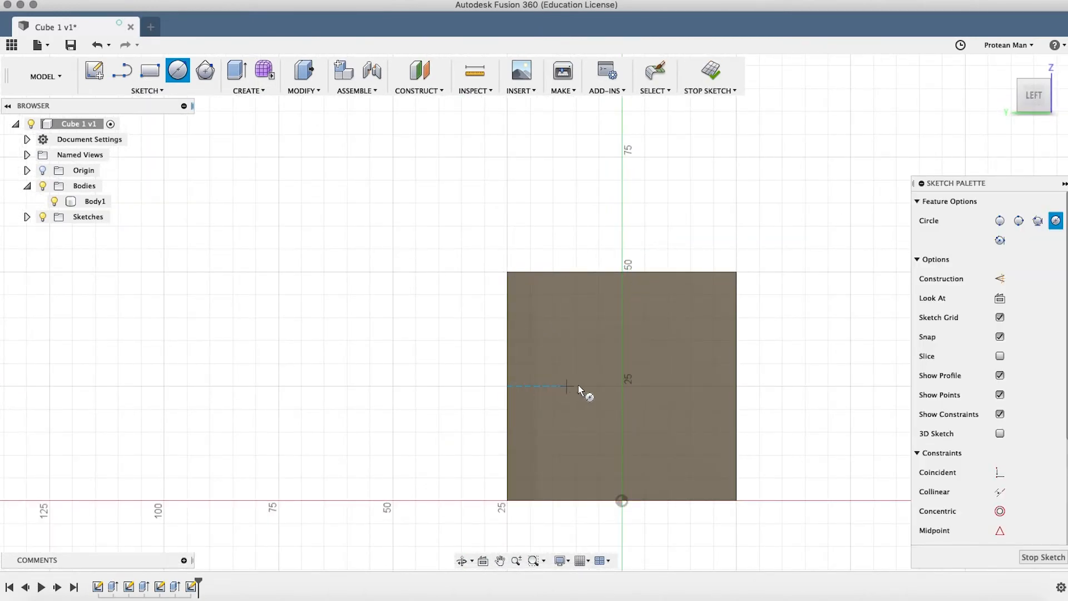
click(621, 385)
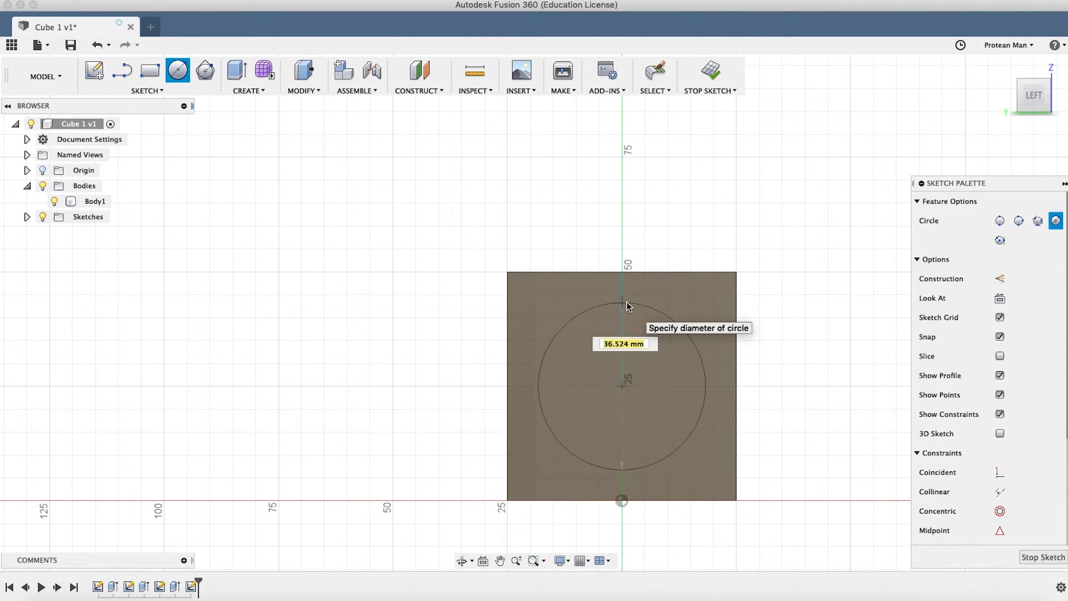
text(25)
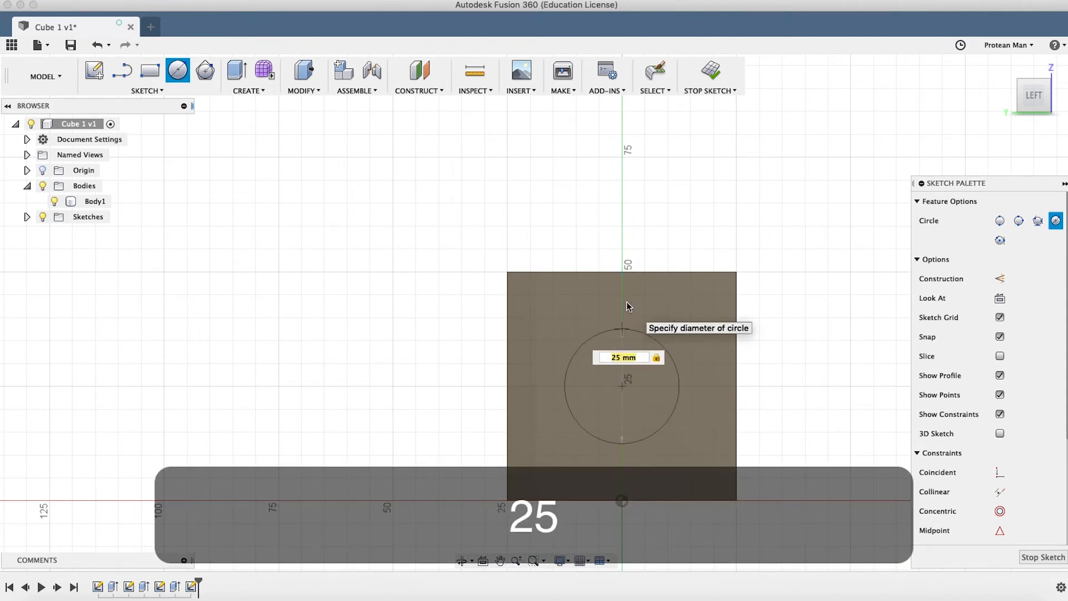
key(Return)
shift+middle_drag(632, 301, 612, 329)
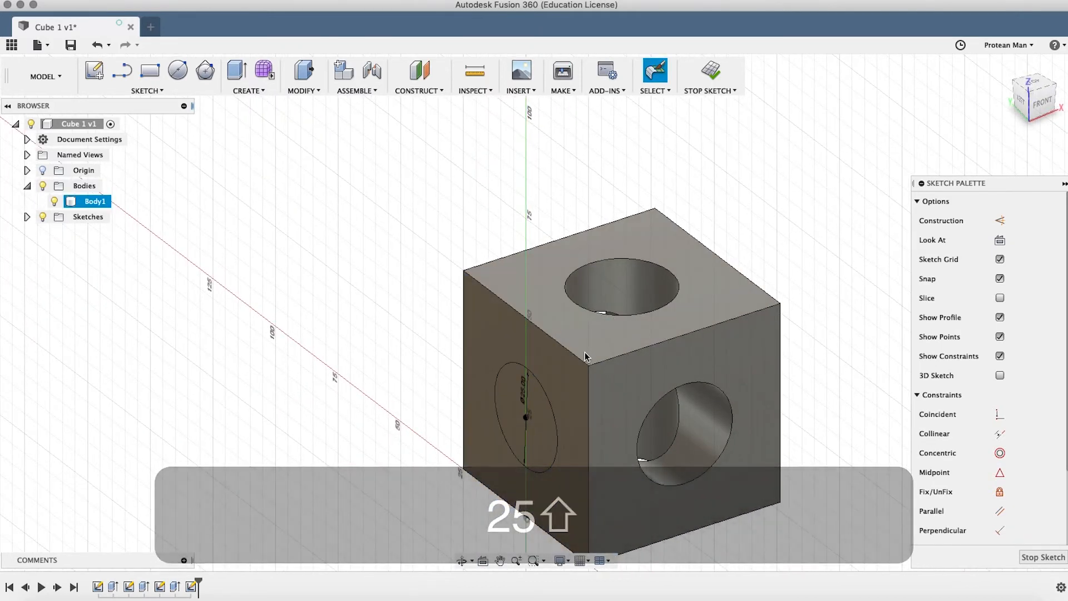
key(q)
click(855, 241)
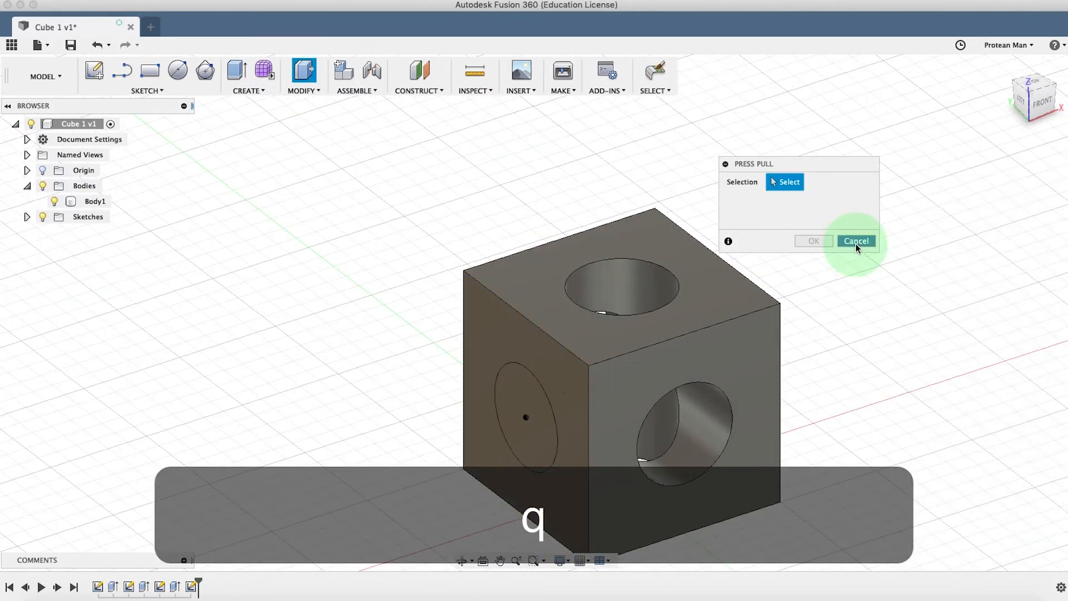
click(310, 72)
key(Escape)
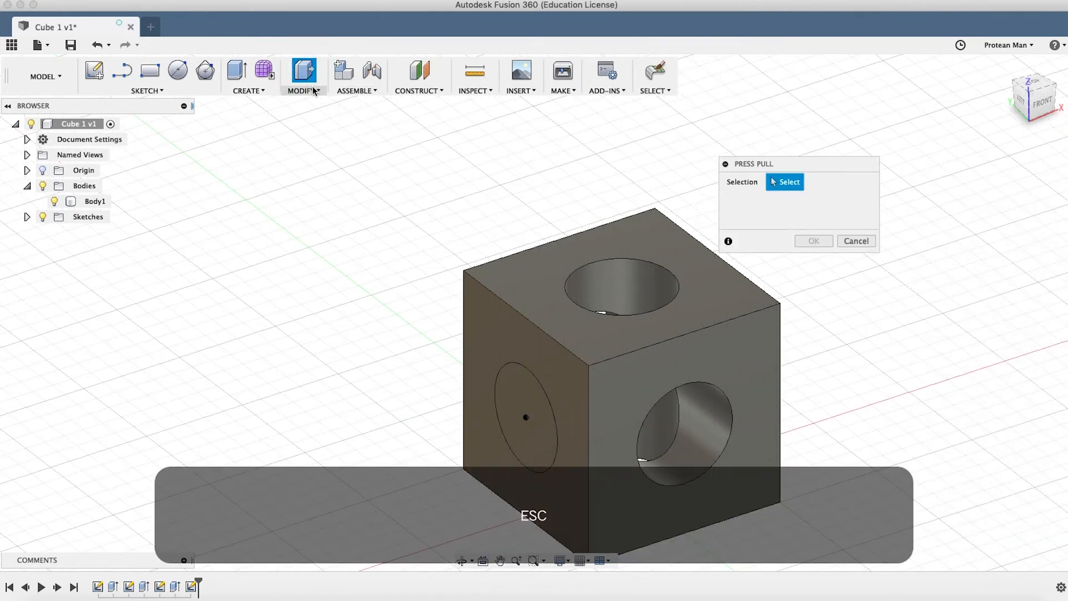
click(856, 240)
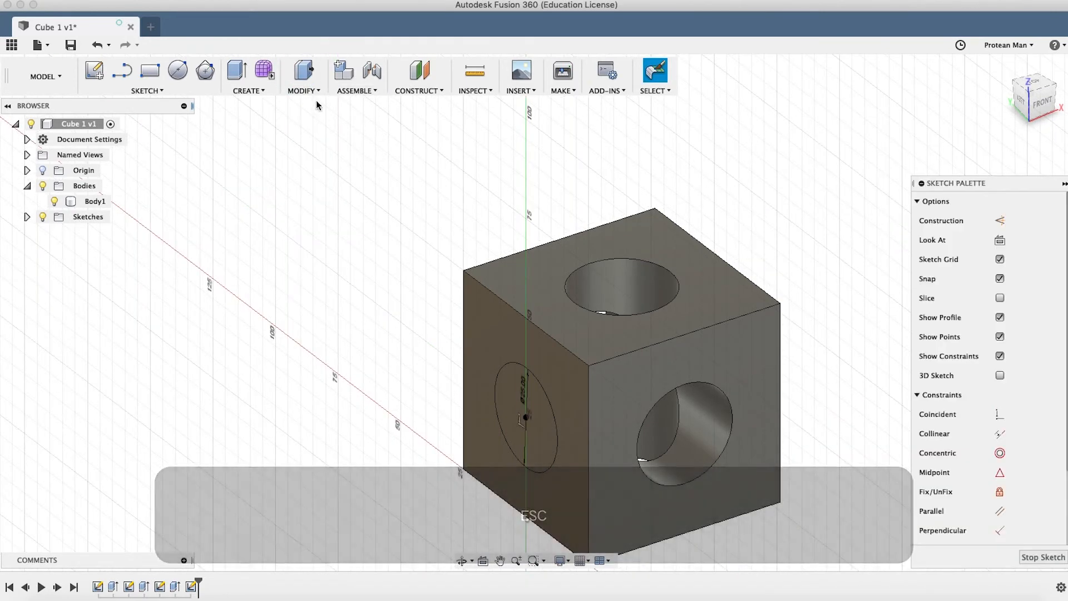
Step: Try a 10 mm Press Pull with the Join operation on the left-face area surrounding the circle, and cancel it
click(303, 91)
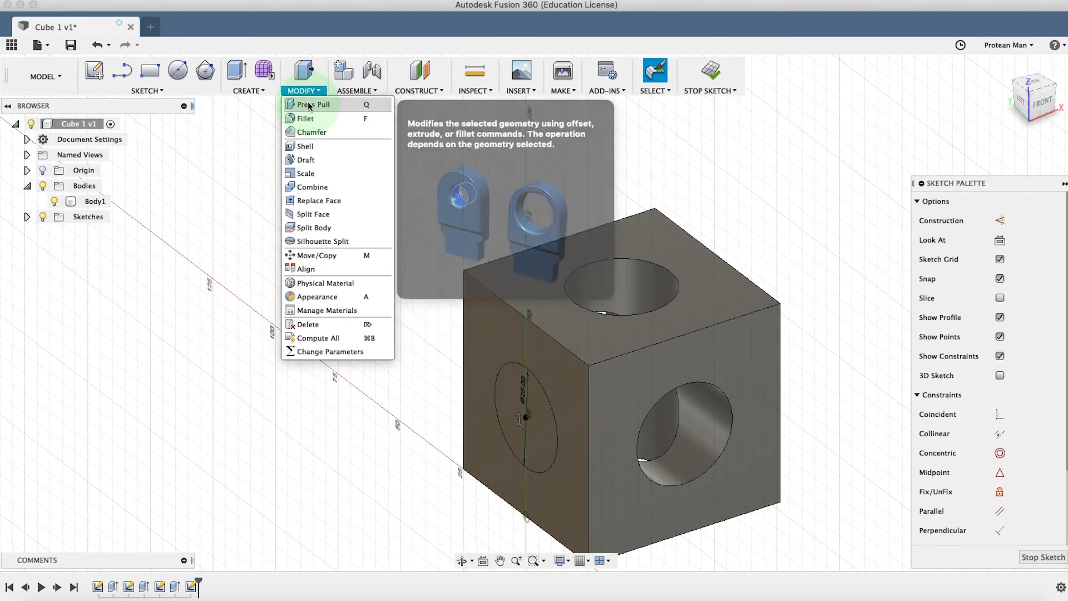
click(310, 104)
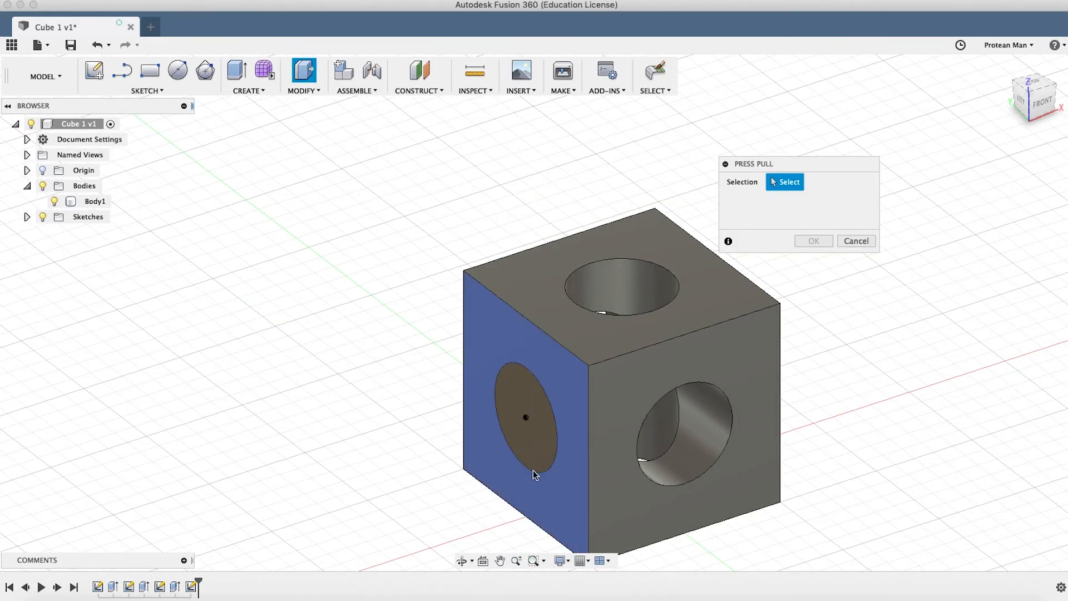
click(546, 438)
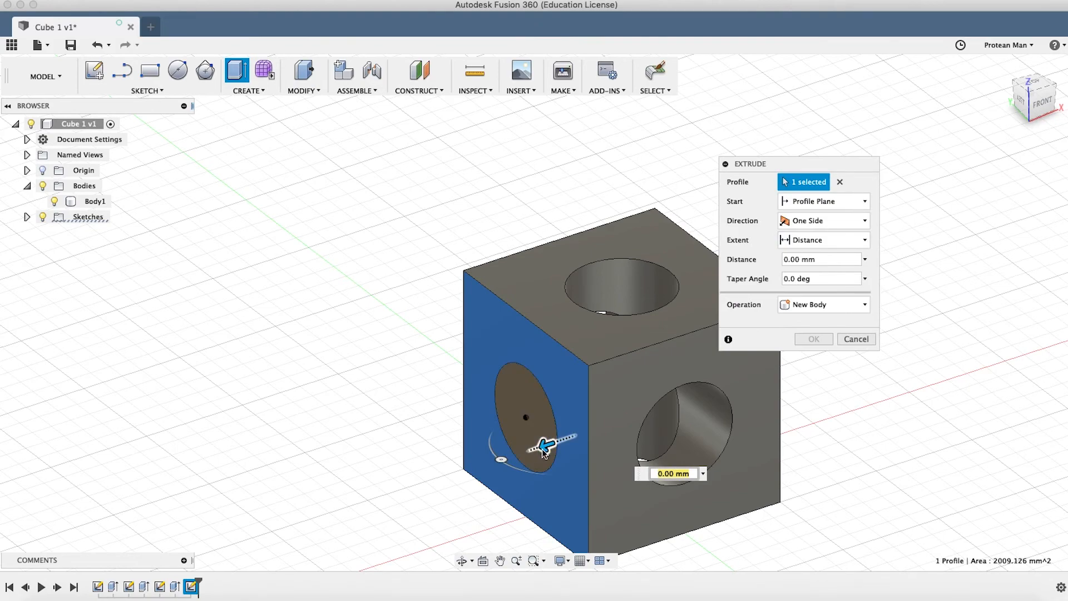
drag(544, 448, 508, 459)
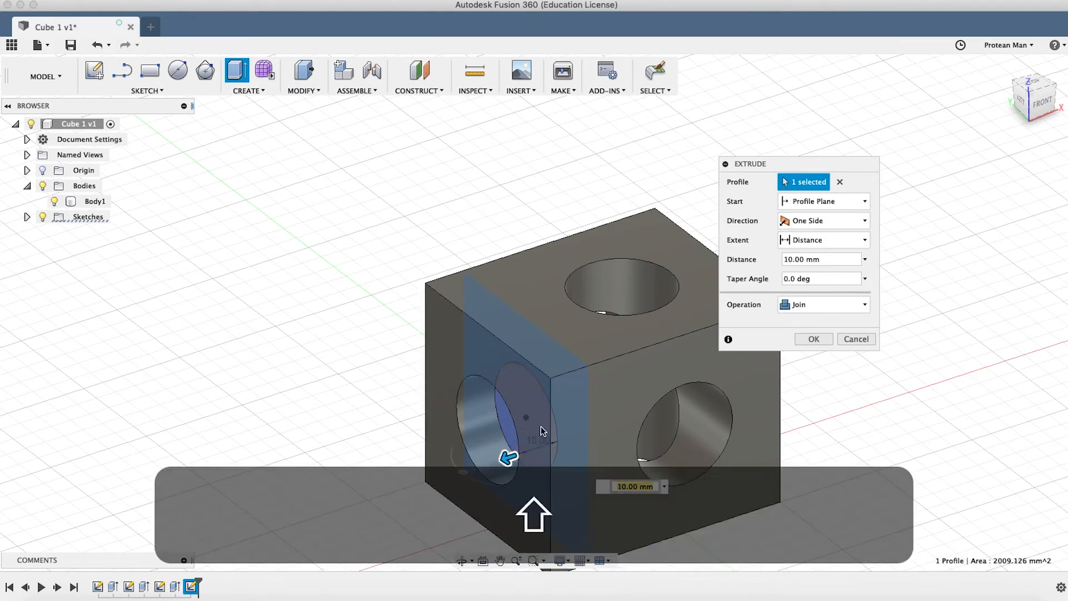
mouse_move(542, 427)
shift+middle_down()
mouse_move(580, 400)
mouse_move(550, 410)
shift+middle_up()
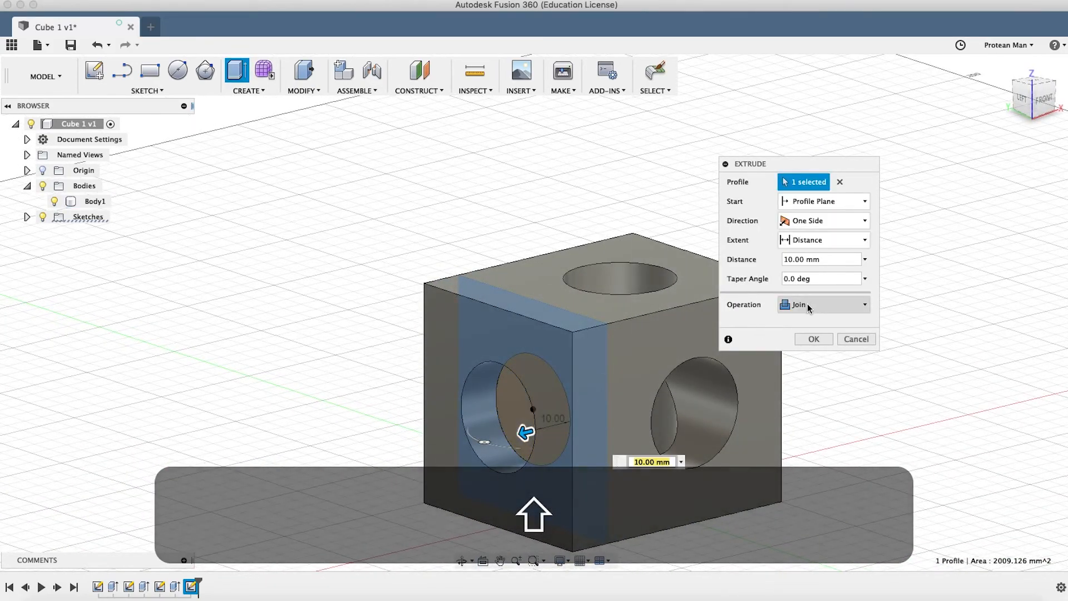
click(856, 338)
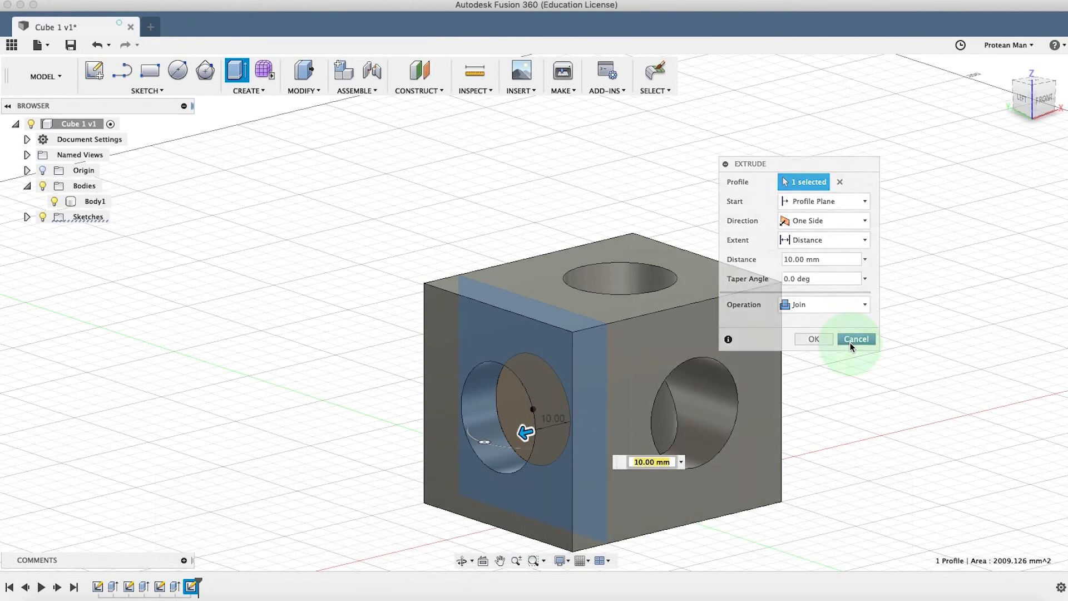
Step: Cut the left-face circle through the cube with a Press Pull distance of -70 mm
click(304, 71)
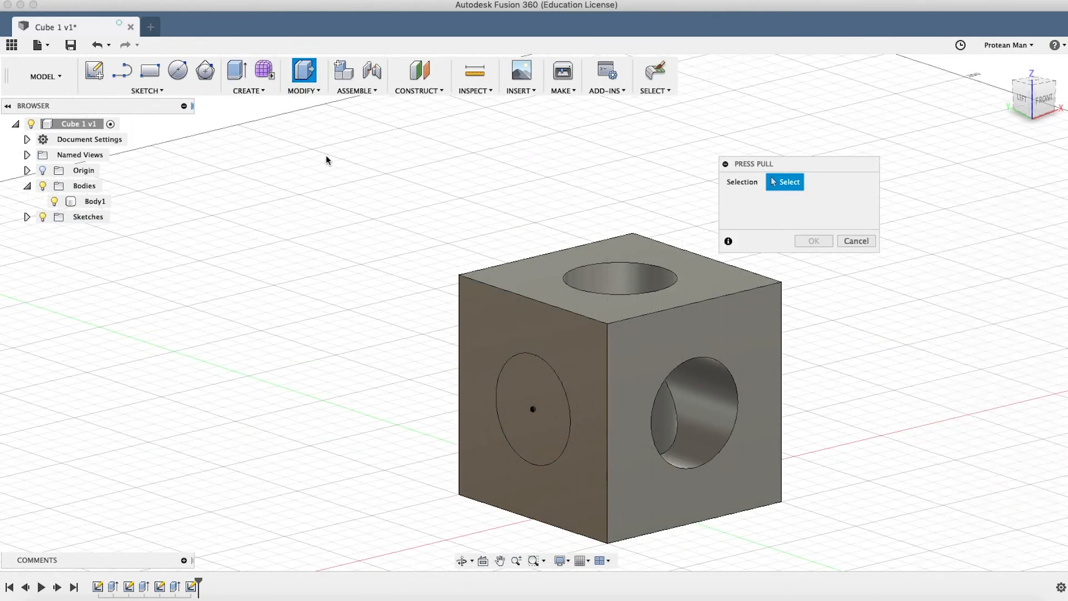
click(529, 395)
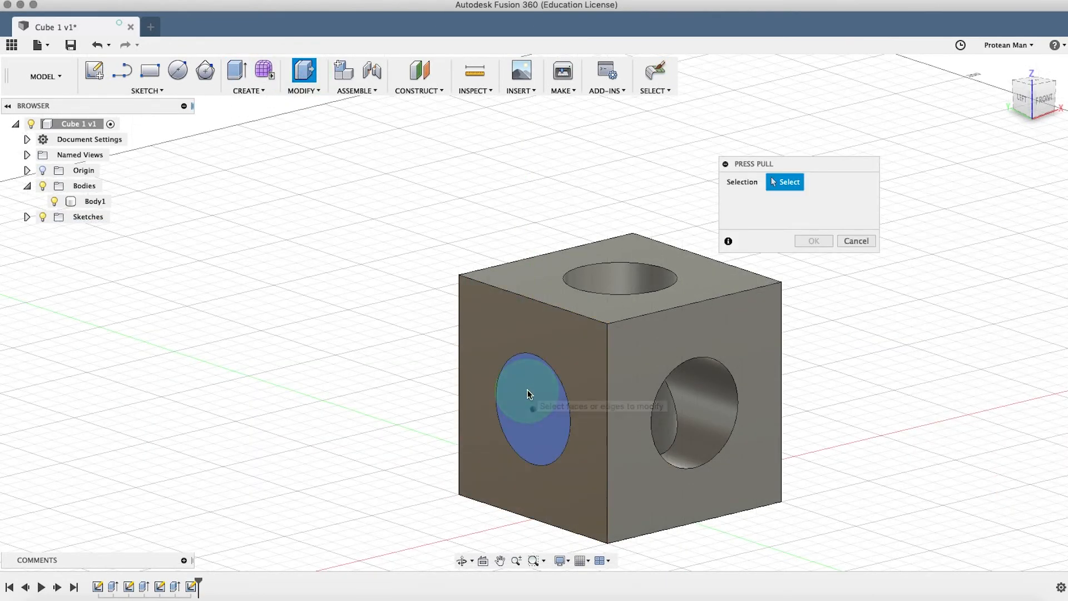
drag(545, 412, 776, 359)
click(803, 359)
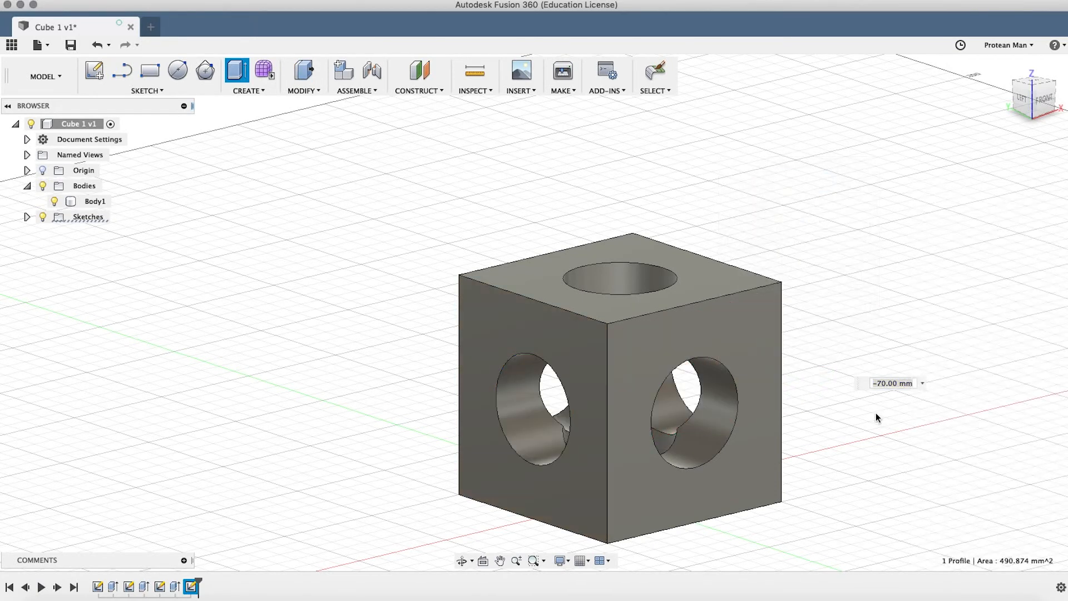
middle_drag(730, 435, 668, 322)
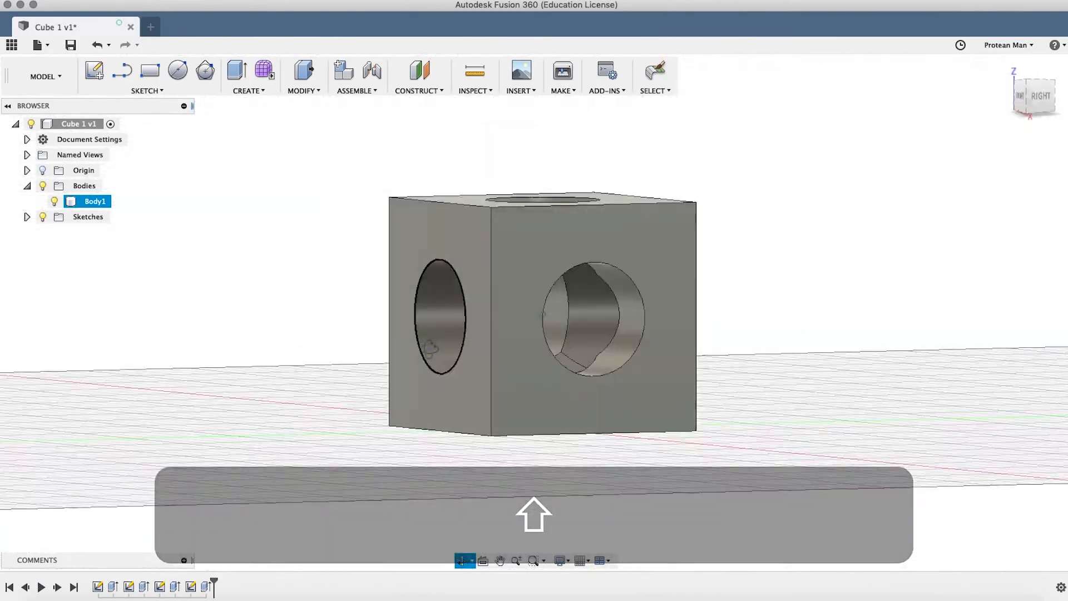
shift+middle_drag(430, 349, 563, 357)
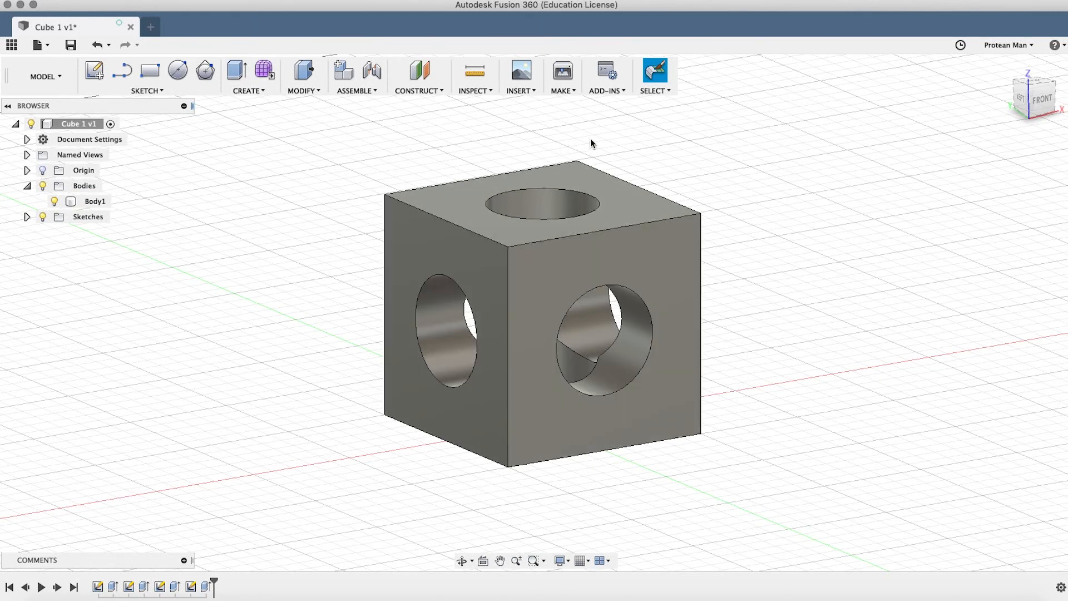
Step: Measure the lengths of two adjacent top edges and one vertical edge of the cube individually
click(474, 71)
click(481, 178)
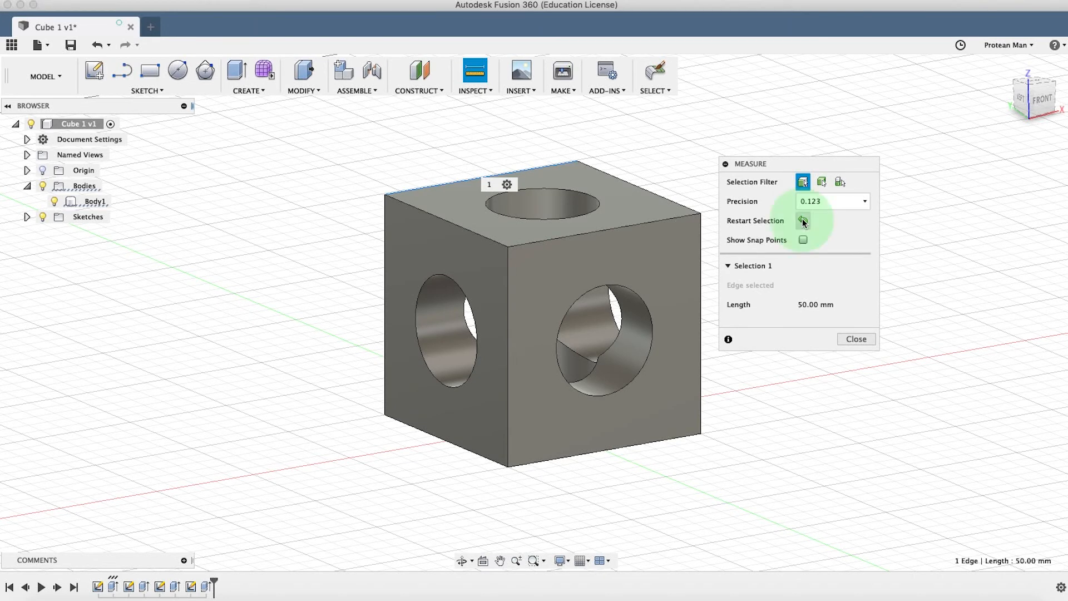
click(803, 221)
click(420, 210)
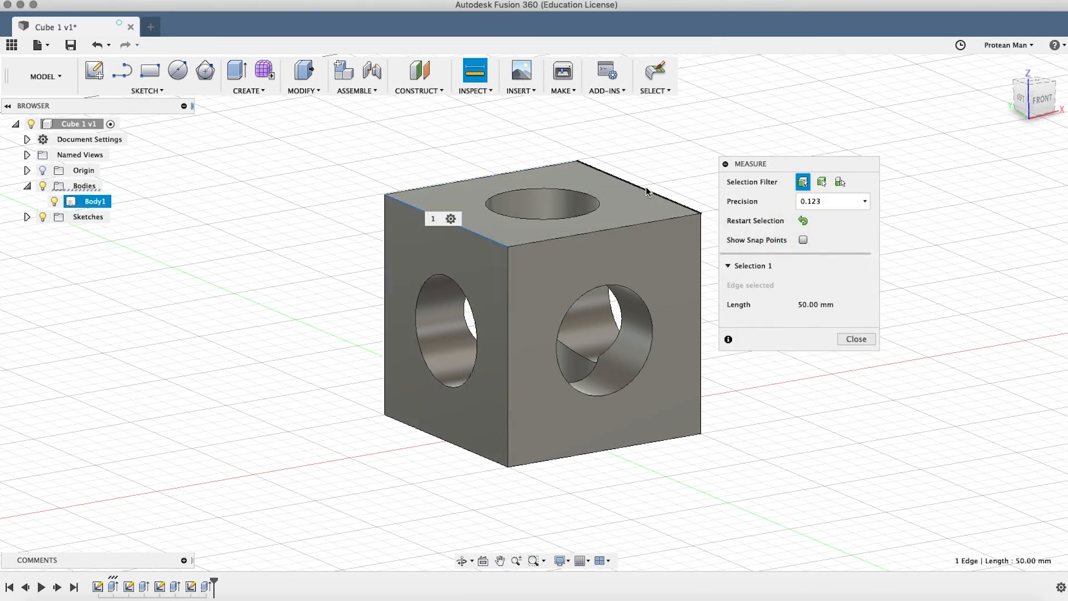
click(802, 222)
click(508, 262)
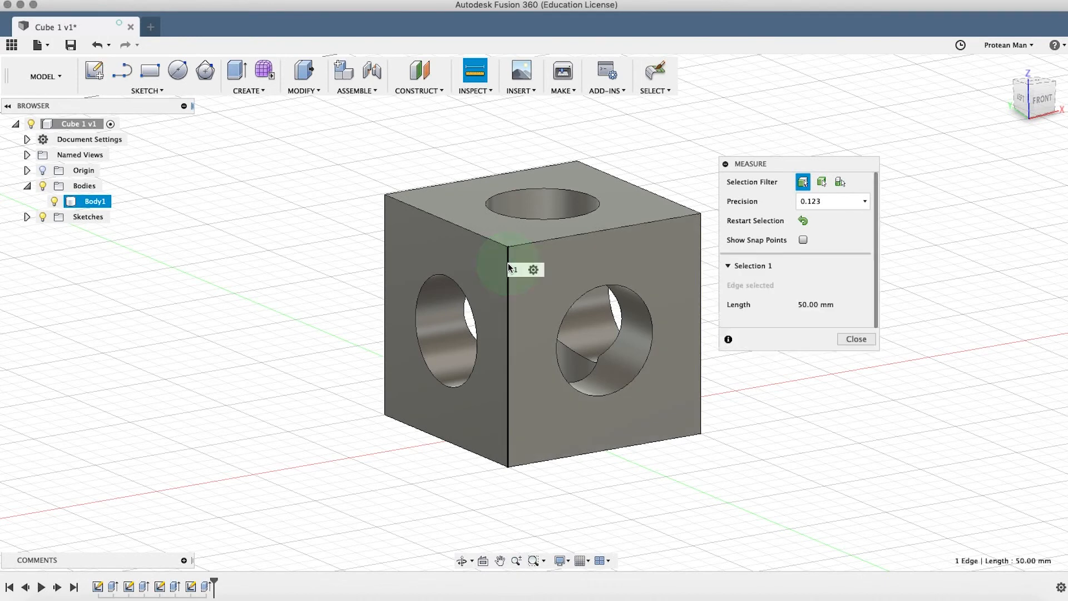
Step: Measure the circular edges of the holes on the top, front and left faces individually
click(804, 221)
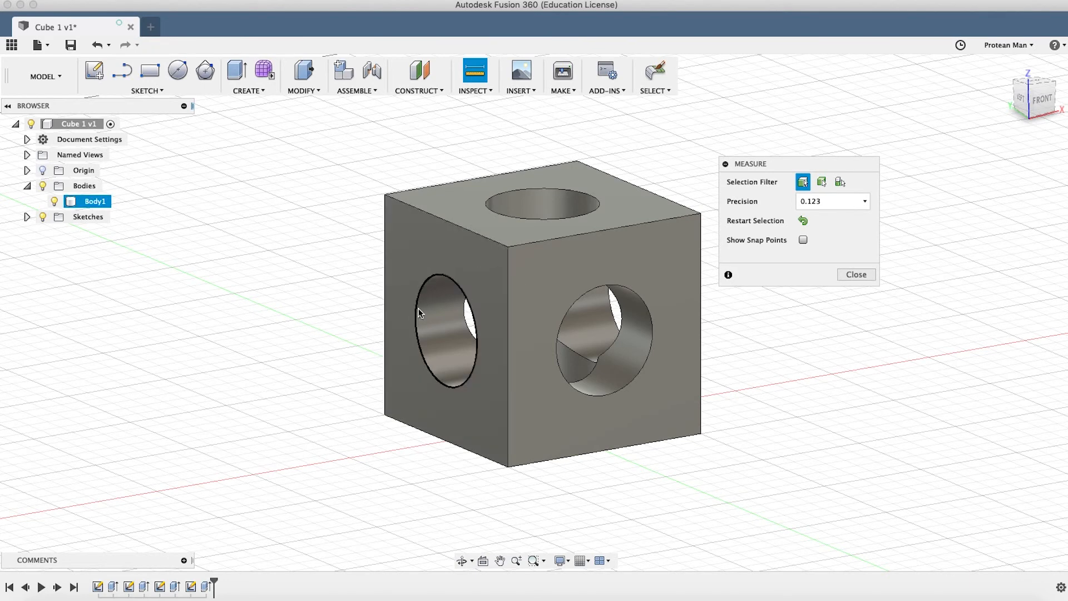
click(598, 203)
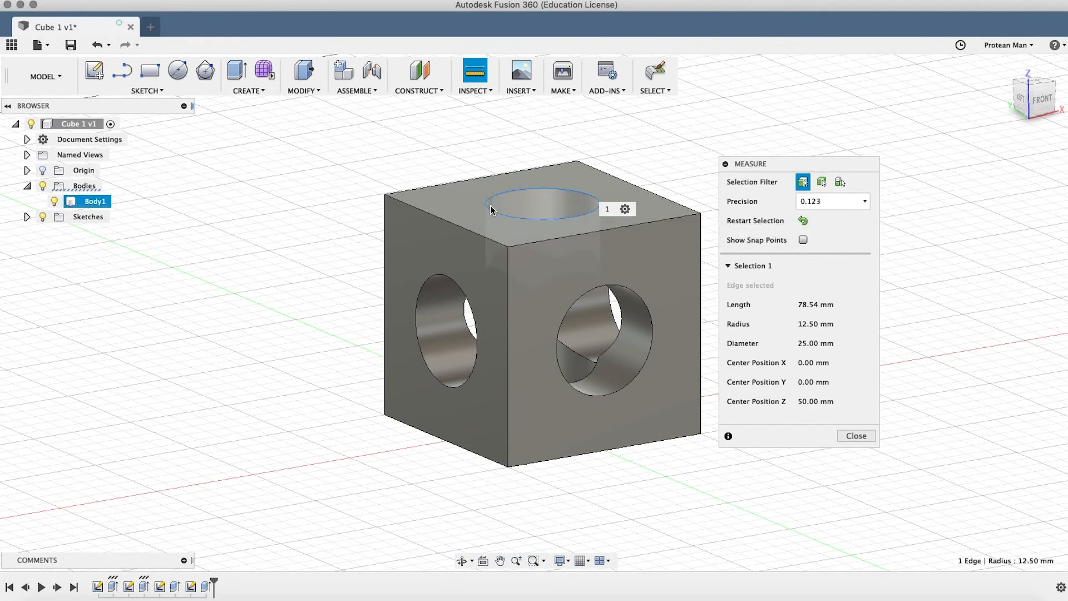
click(804, 220)
click(639, 295)
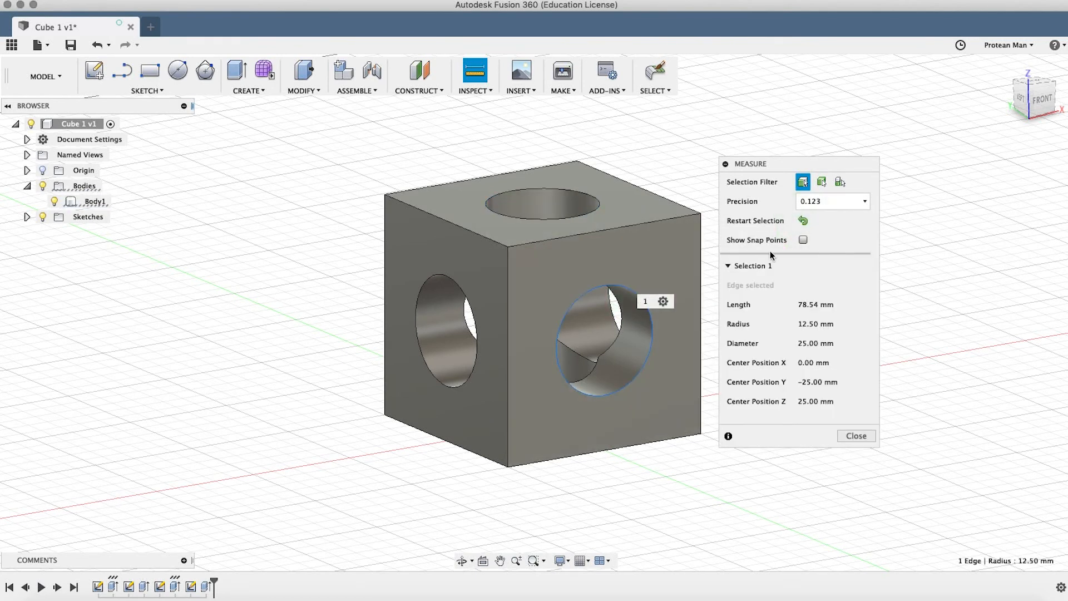
click(804, 221)
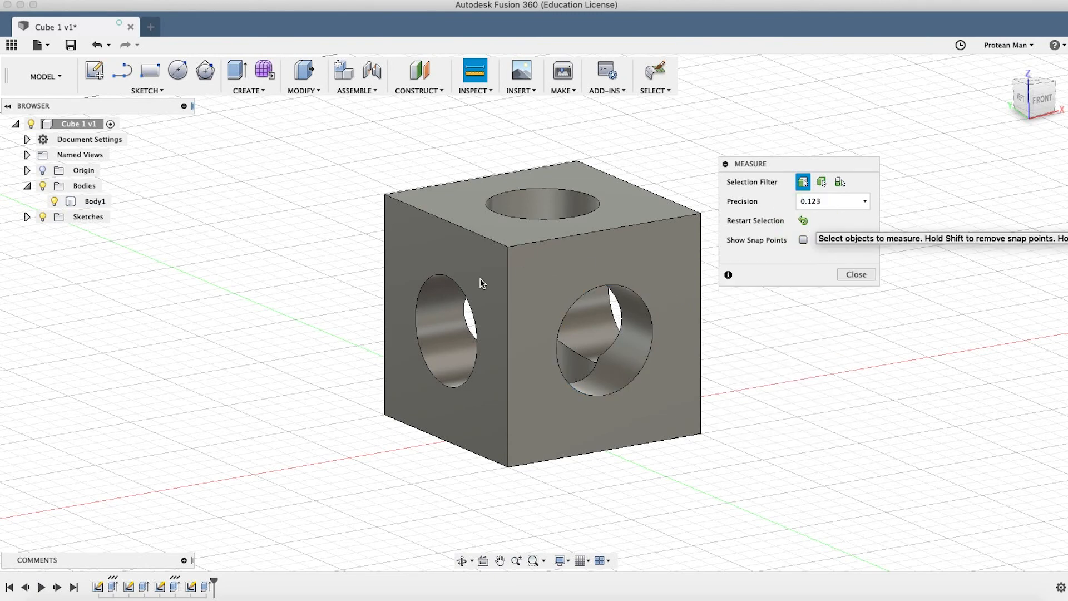
click(464, 287)
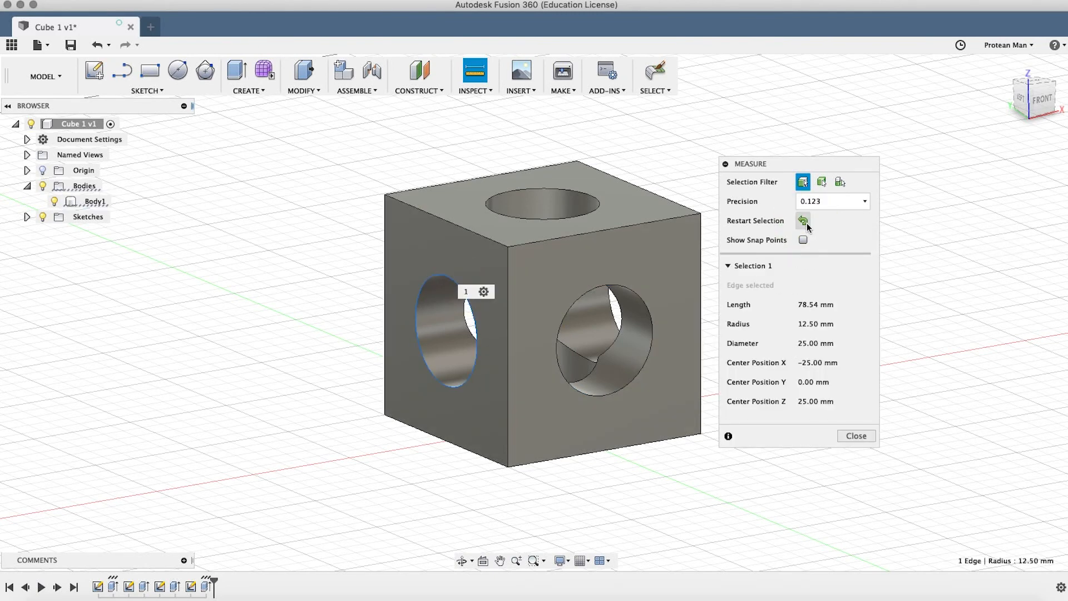
click(804, 221)
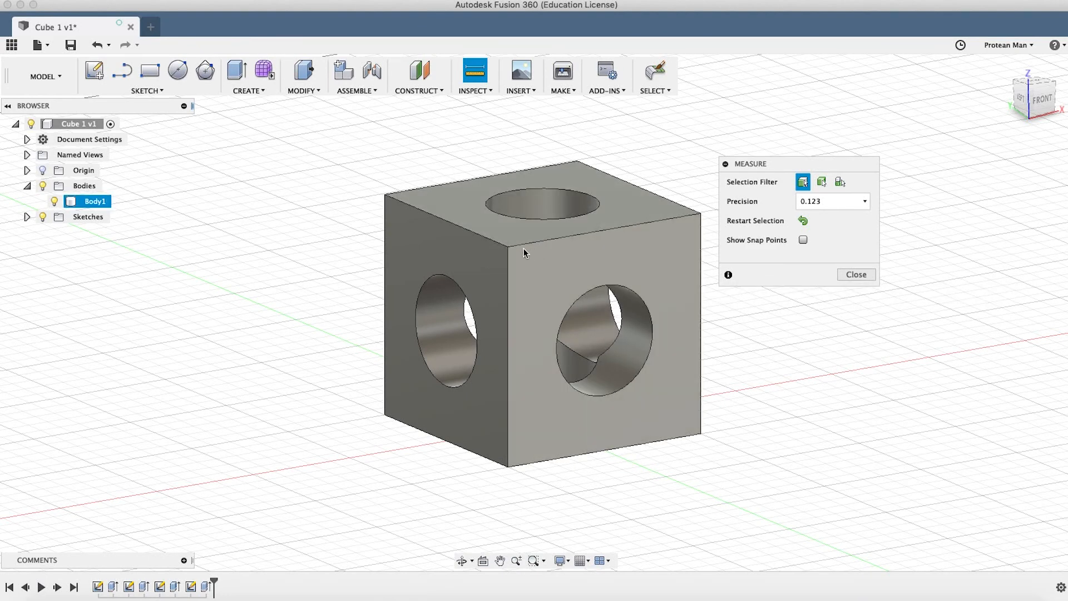
Step: Save the cube design as a new version with the description "User Saved"
shift+middle_drag(518, 253, 408, 266)
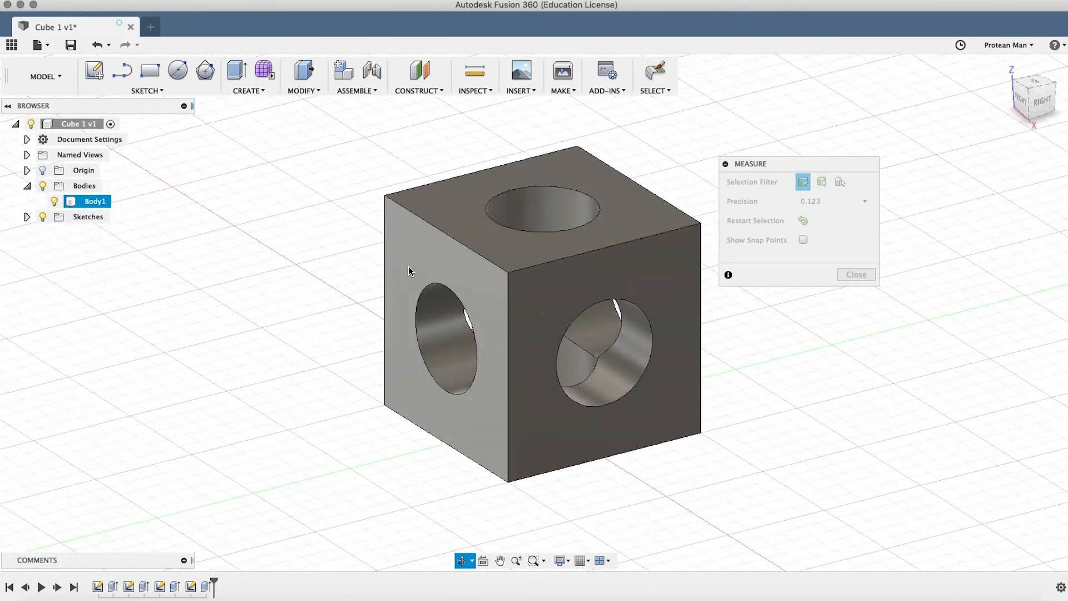
click(70, 44)
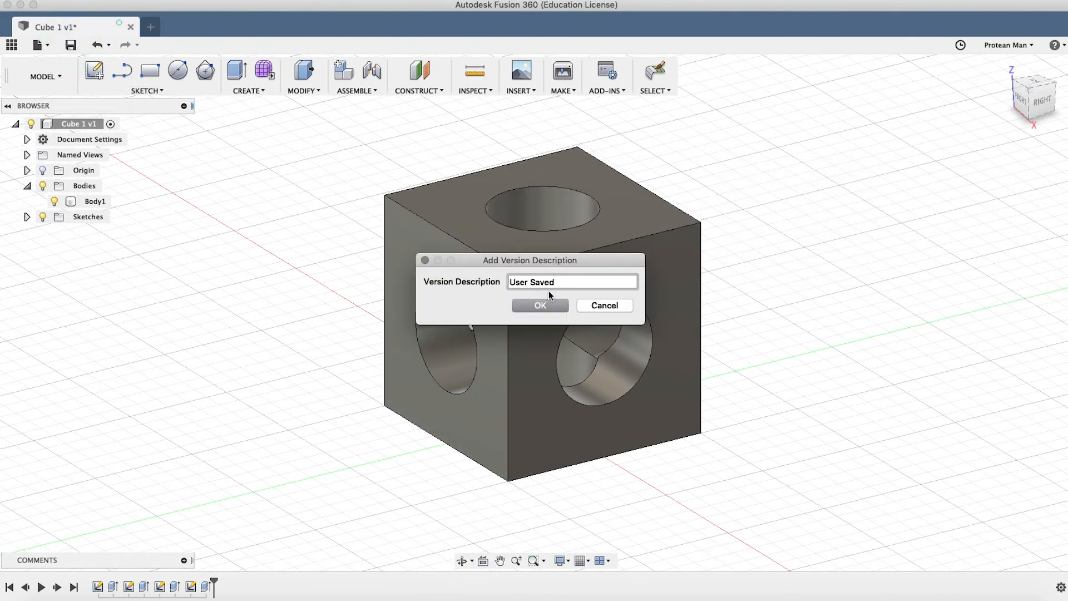
click(540, 306)
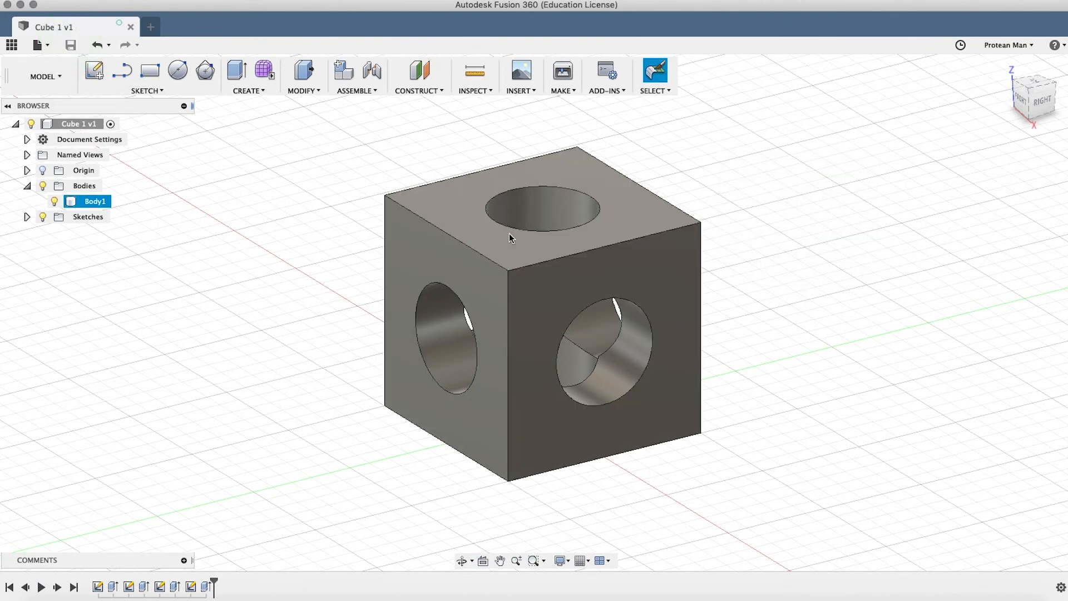